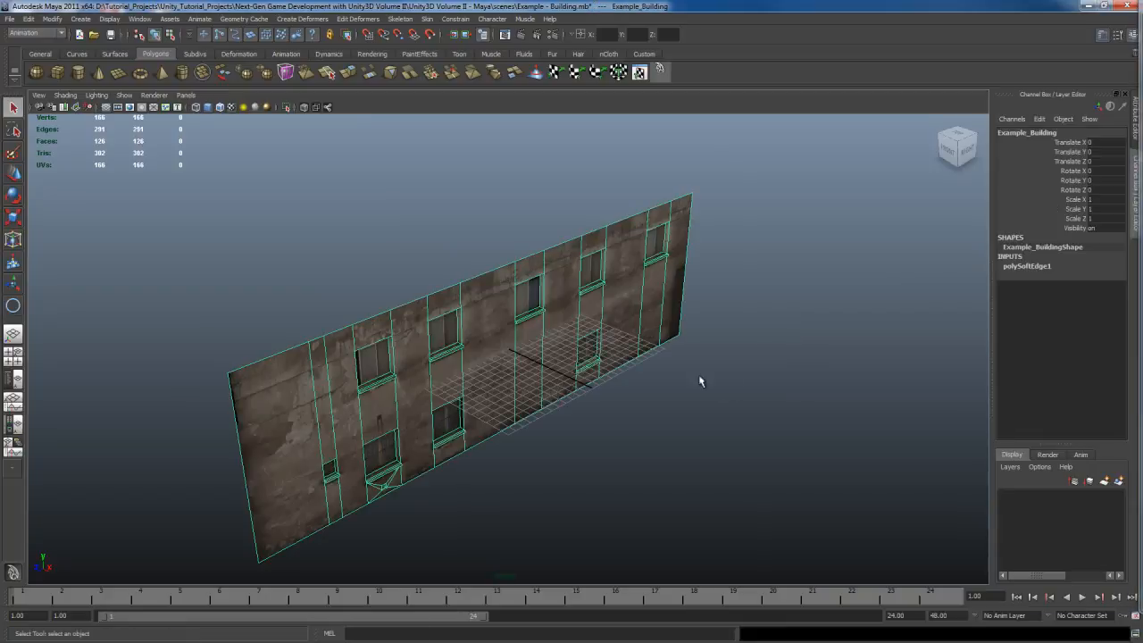
Step: Examine the example building's textured wall mesh from the front at close range
{"action": "left_click_drag", "start_coordinate": [603, 410], "coordinate": [643, 360], "text": "alt"}
{"action": "scroll", "coordinate": [661, 375], "scroll_direction": "up", "scroll_amount": 3}
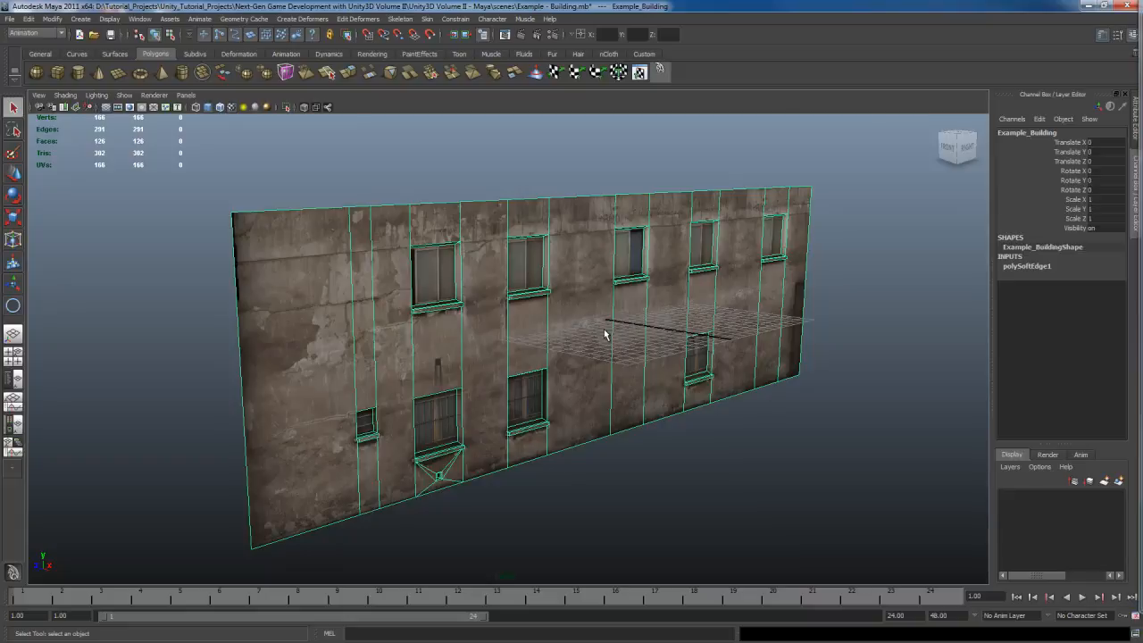
{"action": "mouse_move", "coordinate": [605, 330]}
{"action": "left_mouse_down", "text": "alt"}
{"action": "mouse_move", "coordinate": [608, 352]}
{"action": "mouse_move", "coordinate": [620, 340]}
{"action": "mouse_move", "coordinate": [579, 349]}
{"action": "mouse_move", "coordinate": [612, 346]}
{"action": "left_mouse_up", "text": "alt"}
{"action": "scroll", "coordinate": [613, 346], "scroll_direction": "up", "scroll_amount": 4}
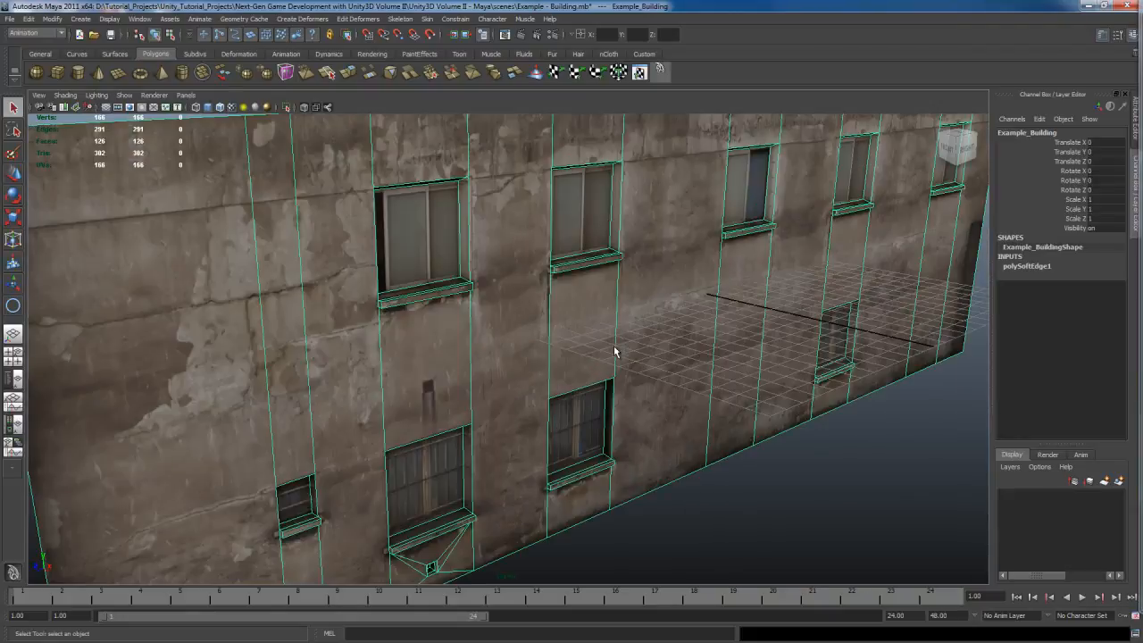
{"action": "middle_click_drag", "start_coordinate": [648, 327], "coordinate": [633, 364], "text": "alt"}
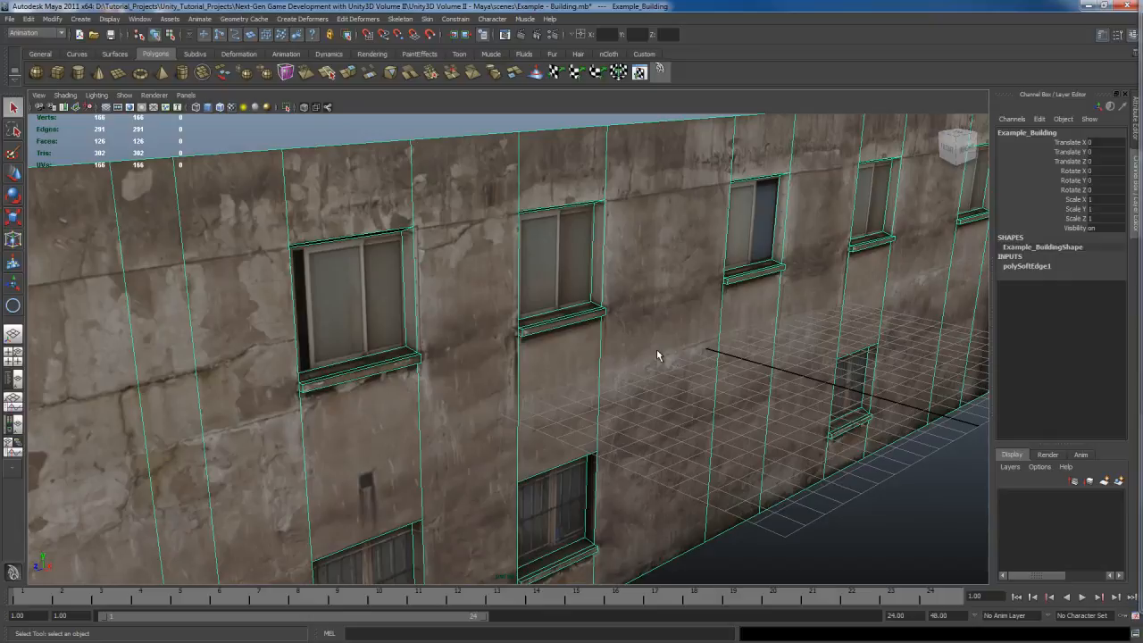
{"action": "scroll", "coordinate": [657, 349], "scroll_direction": "down", "scroll_amount": 3}
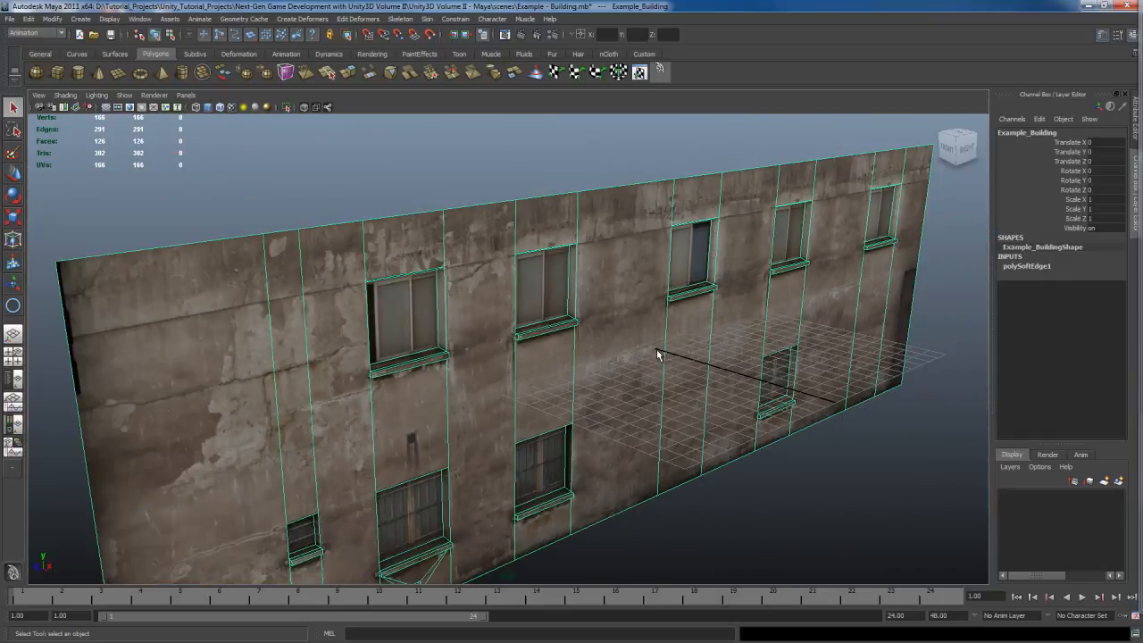
{"action": "middle_click_drag", "start_coordinate": [623, 380], "coordinate": [653, 330], "text": "alt"}
{"action": "left_click_drag", "start_coordinate": [678, 336], "coordinate": [633, 356], "text": "alt"}
{"action": "left_click", "coordinate": [884, 482]}
{"action": "middle_click_drag", "start_coordinate": [659, 362], "coordinate": [667, 378], "text": "alt"}
{"action": "left_click_drag", "start_coordinate": [666, 377], "coordinate": [709, 401], "text": "alt"}
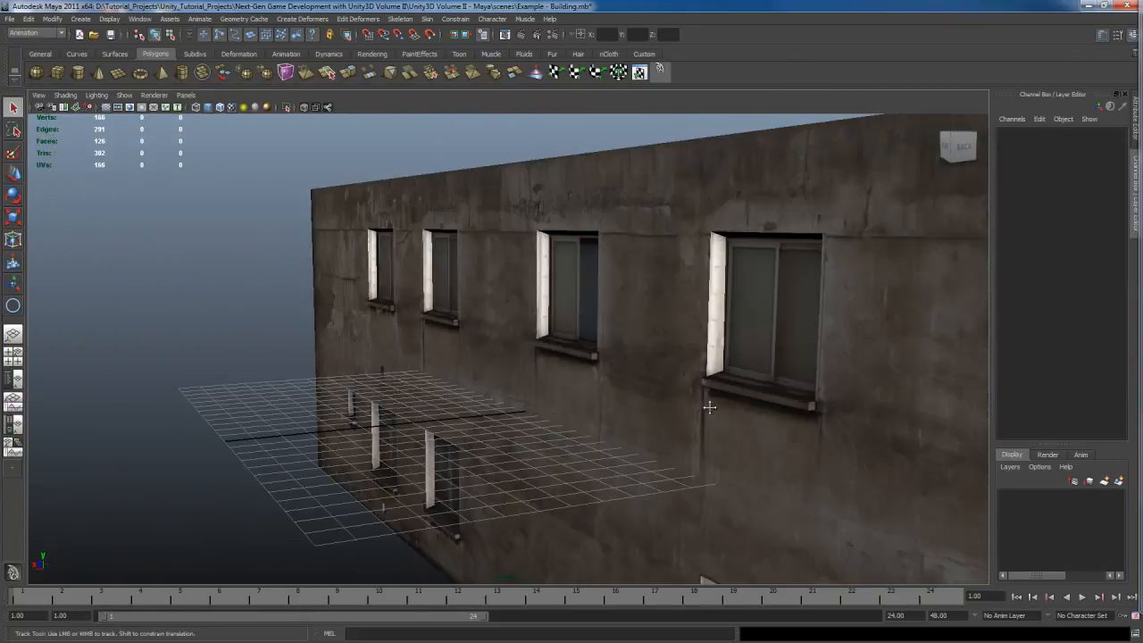
Step: Orbit to the back and side of the building, then frame the whole wall again for inspection
{"action": "middle_click_drag", "start_coordinate": [709, 400], "coordinate": [628, 374], "text": "alt"}
{"action": "left_click_drag", "start_coordinate": [699, 394], "coordinate": [681, 390], "text": "alt"}
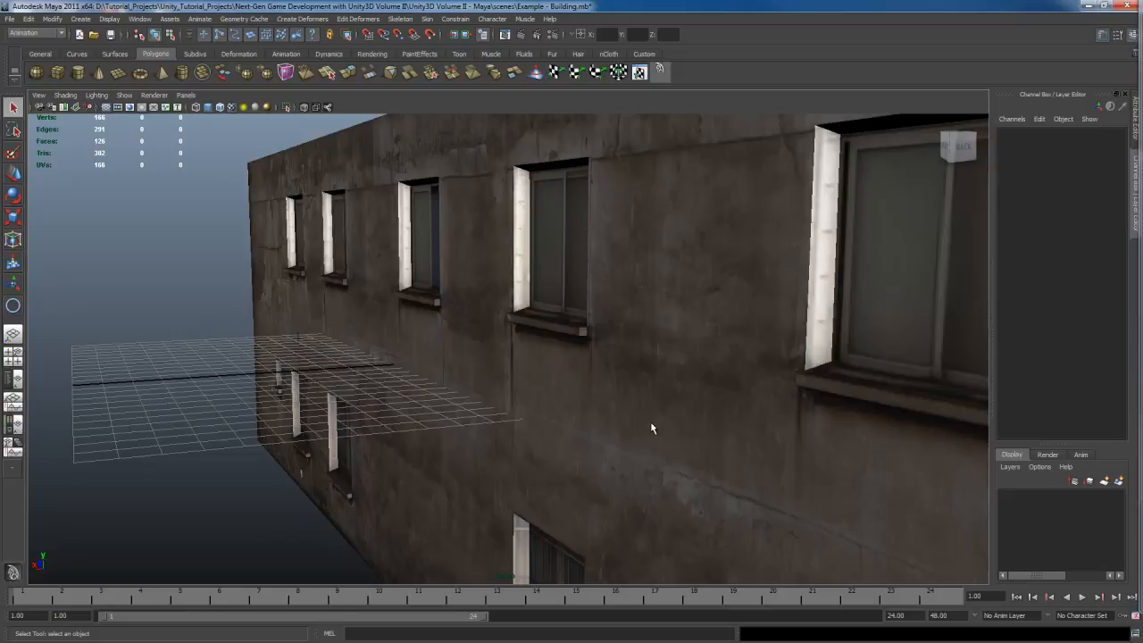
{"action": "left_click_drag", "start_coordinate": [589, 424], "coordinate": [684, 417], "text": "alt"}
{"action": "scroll", "coordinate": [640, 409], "scroll_direction": "up", "scroll_amount": 5}
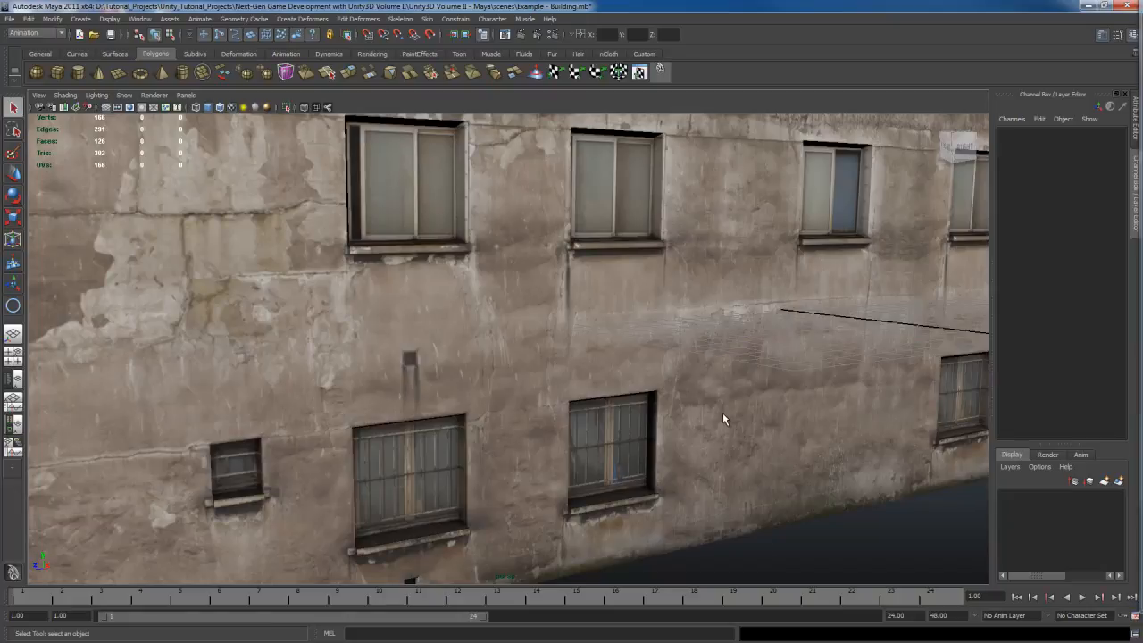
{"action": "scroll", "coordinate": [724, 418], "scroll_direction": "down", "scroll_amount": 10}
{"action": "left_click_drag", "start_coordinate": [724, 417], "coordinate": [704, 427], "text": "alt"}
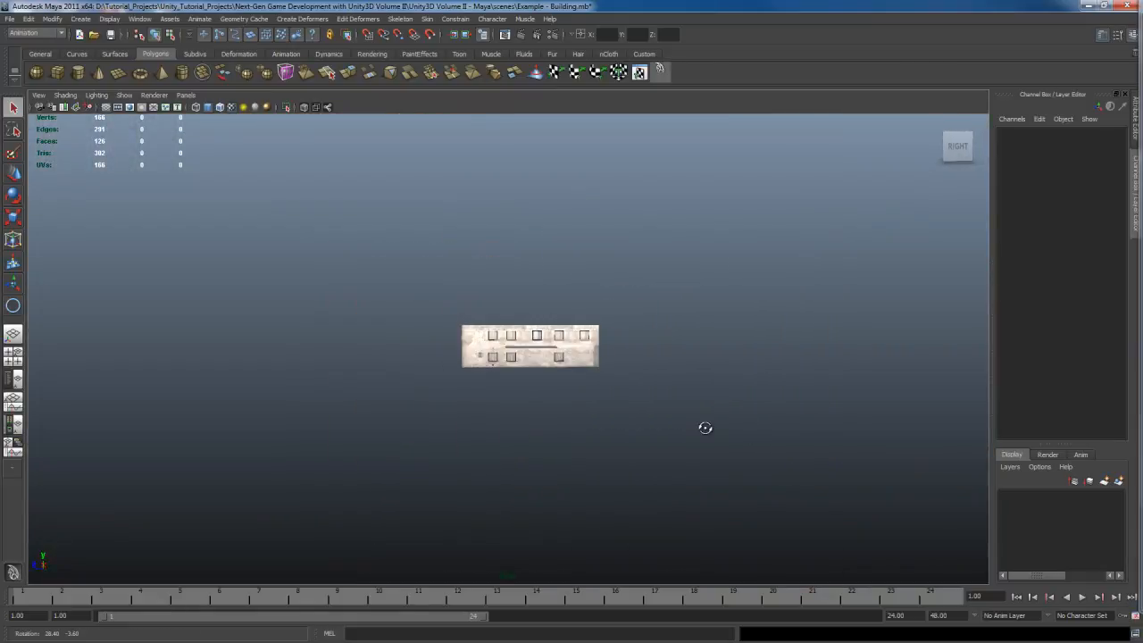
{"action": "middle_click_drag", "start_coordinate": [705, 427], "coordinate": [704, 410], "text": "alt"}
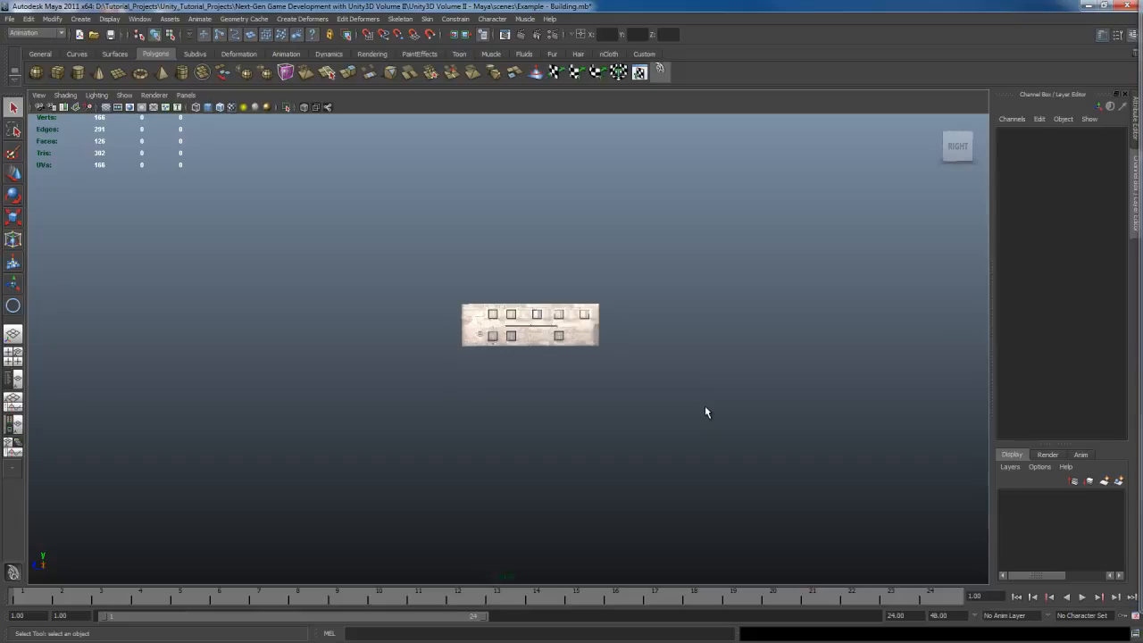
{"action": "left_click_drag", "start_coordinate": [678, 416], "coordinate": [660, 396], "text": "alt"}
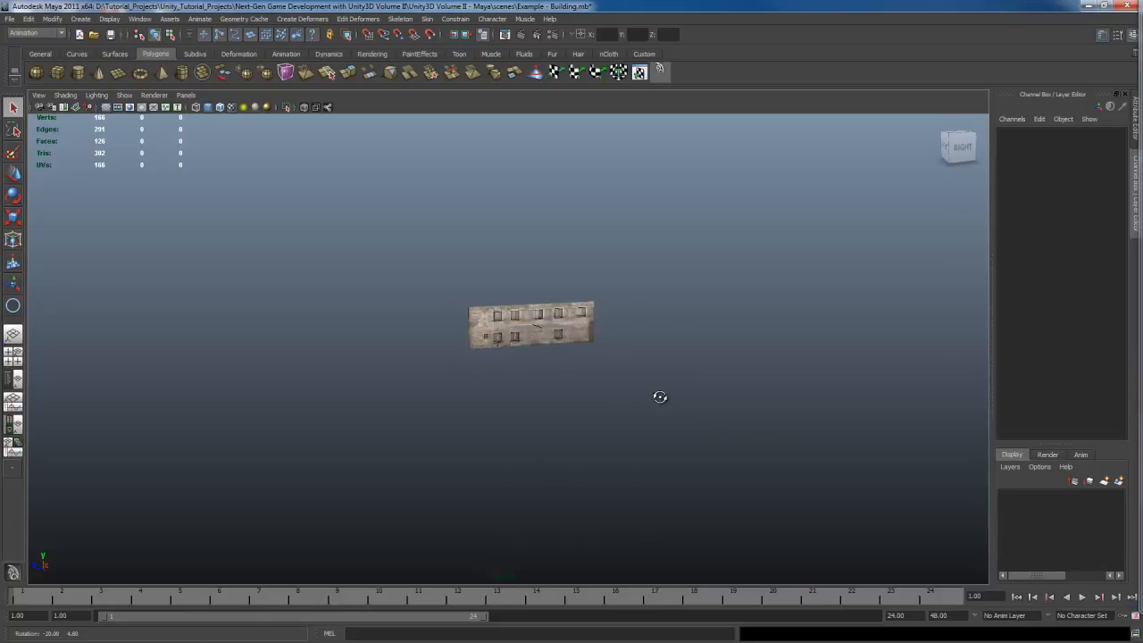
{"action": "key", "text": "f"}
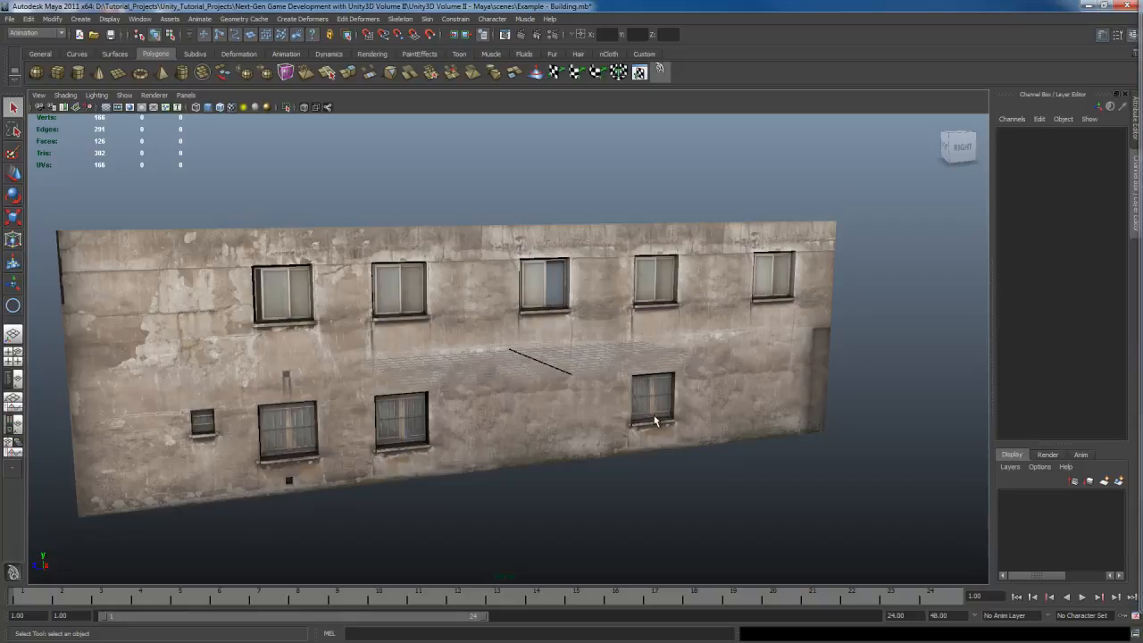
{"action": "left_click_drag", "start_coordinate": [658, 418], "coordinate": [658, 394], "text": "alt"}
{"action": "left_click", "coordinate": [604, 382]}
{"action": "scroll", "coordinate": [623, 393], "scroll_direction": "down", "scroll_amount": 4}
{"action": "left_click", "coordinate": [638, 409]}
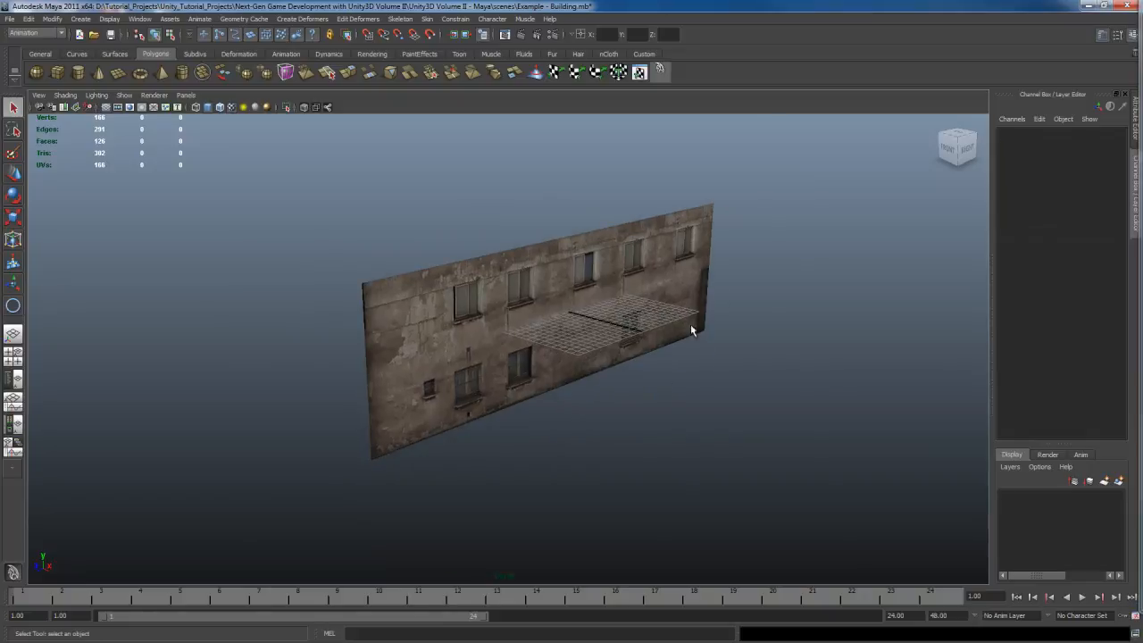
Step: Draw a four-point polygon over the wall's outer corners with the Create Polygon Tool
{"action": "right_click", "coordinate": [773, 301], "text": "shift"}
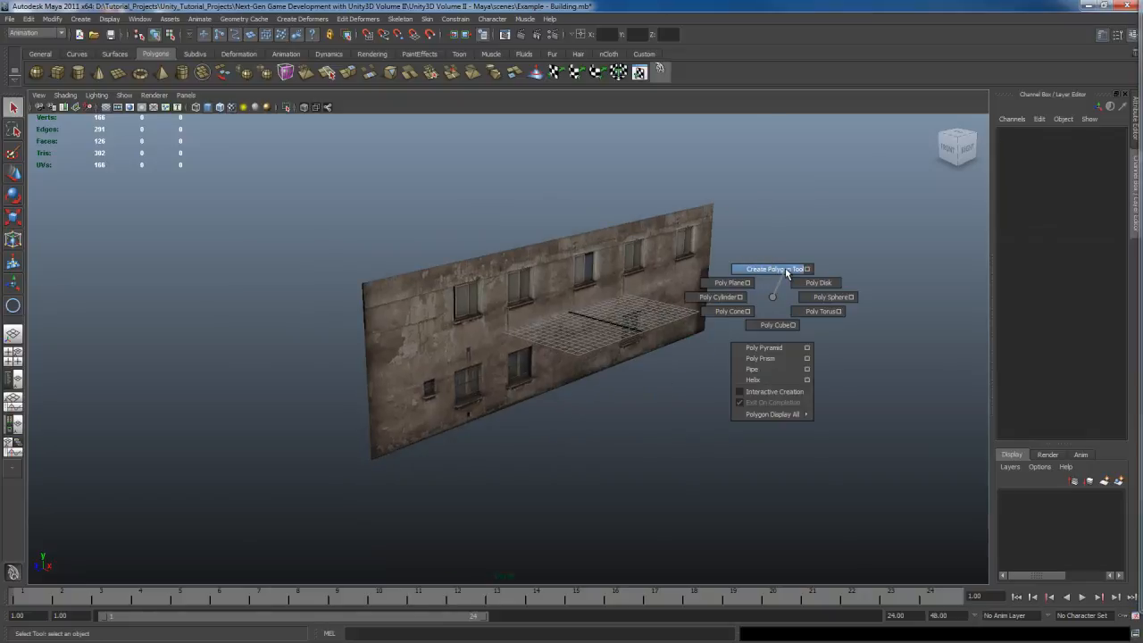
{"action": "left_click", "coordinate": [786, 270]}
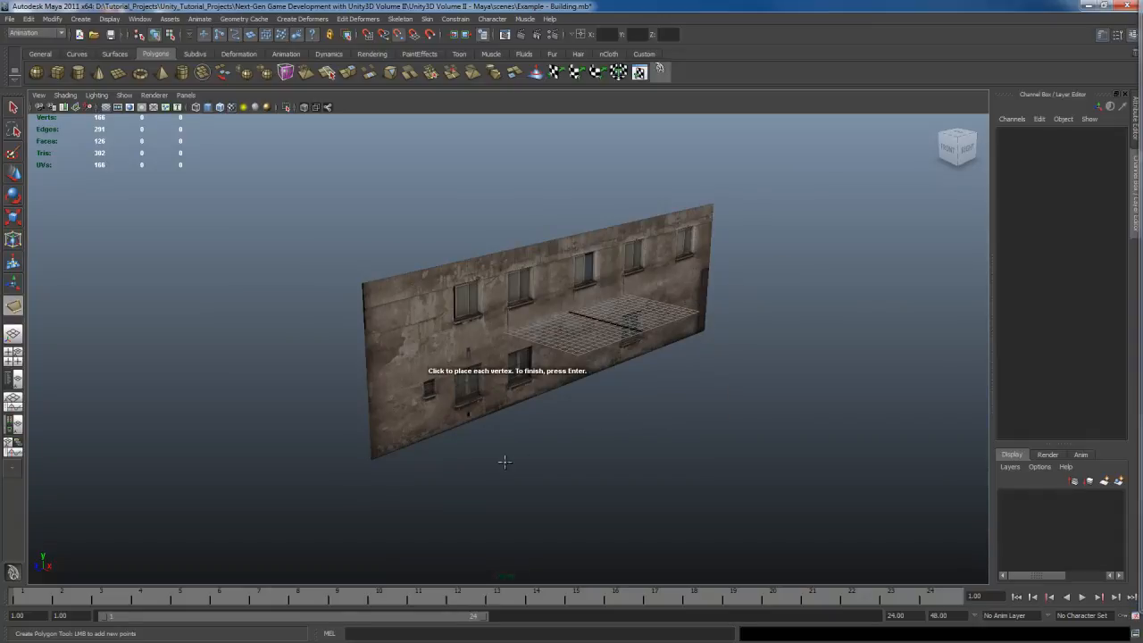
{"action": "left_click", "coordinate": [372, 464]}
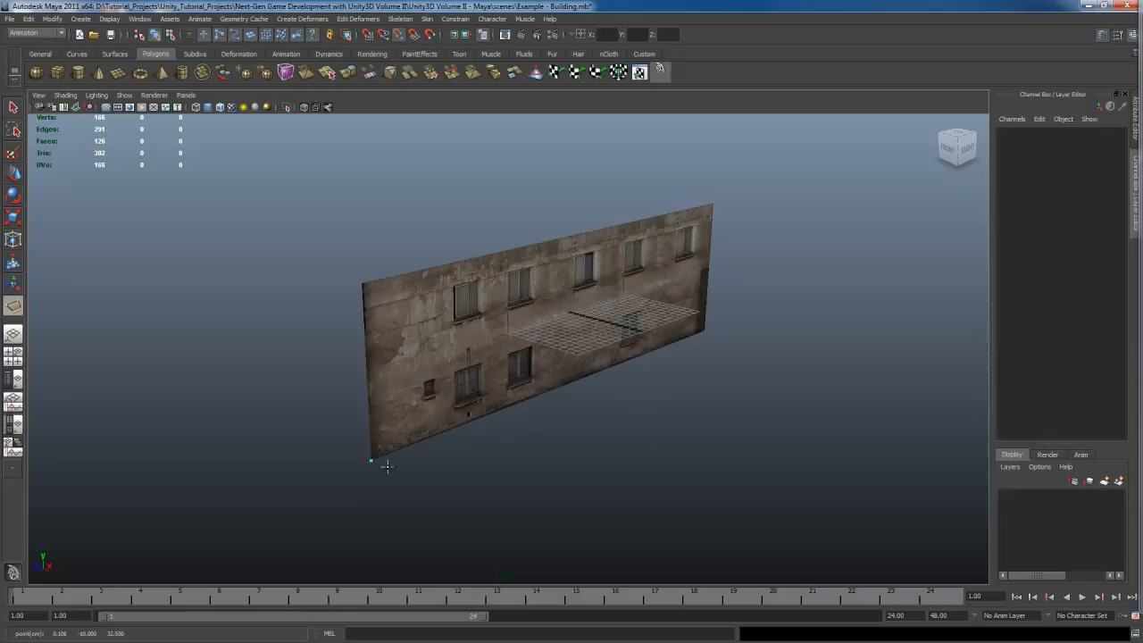
{"action": "left_click", "coordinate": [719, 331]}
{"action": "left_click", "coordinate": [718, 196]}
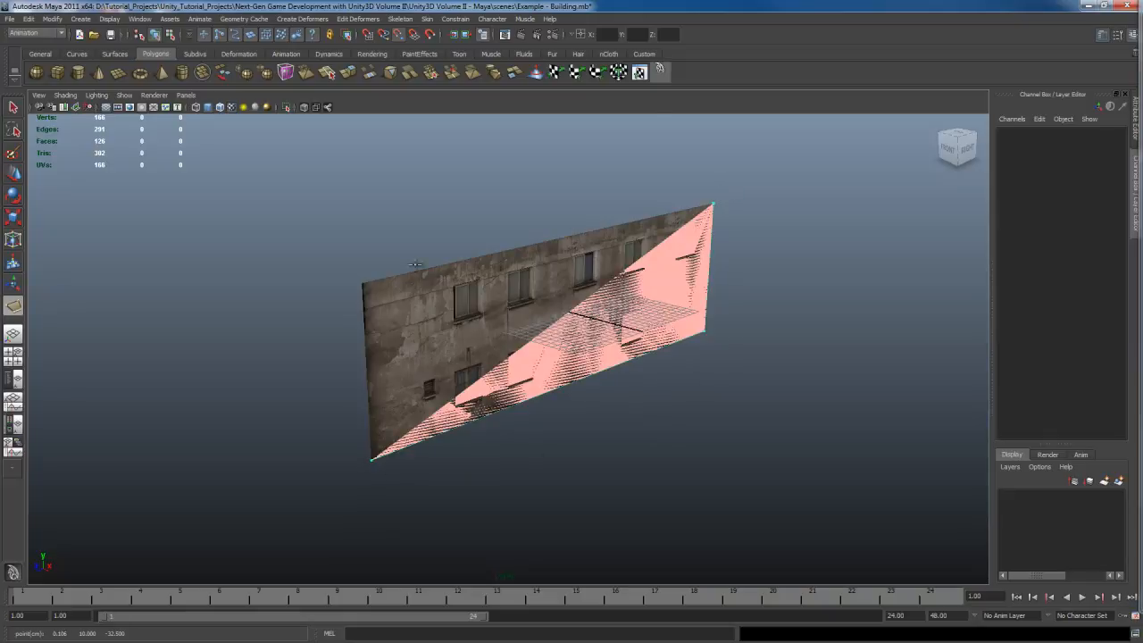
{"action": "left_click", "coordinate": [363, 284]}
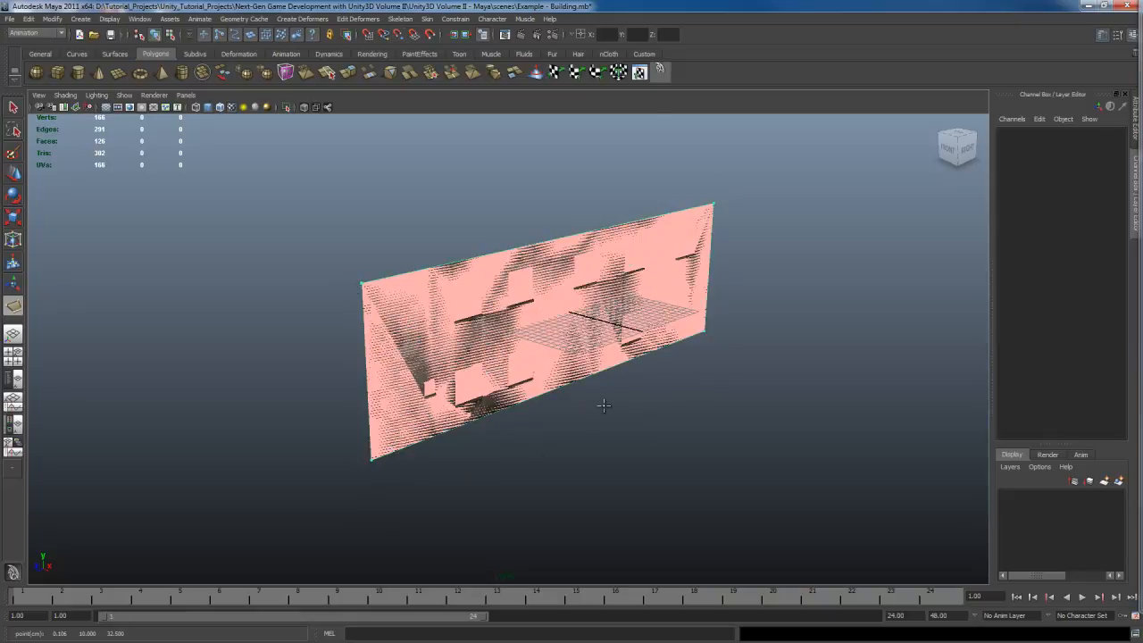
{"action": "key", "text": "q"}
Step: Delete the original building mesh and select the new polygon plane
{"action": "left_click_drag", "start_coordinate": [554, 403], "coordinate": [591, 383], "text": "alt"}
{"action": "left_click_drag", "start_coordinate": [564, 325], "coordinate": [566, 329], "text": "alt"}
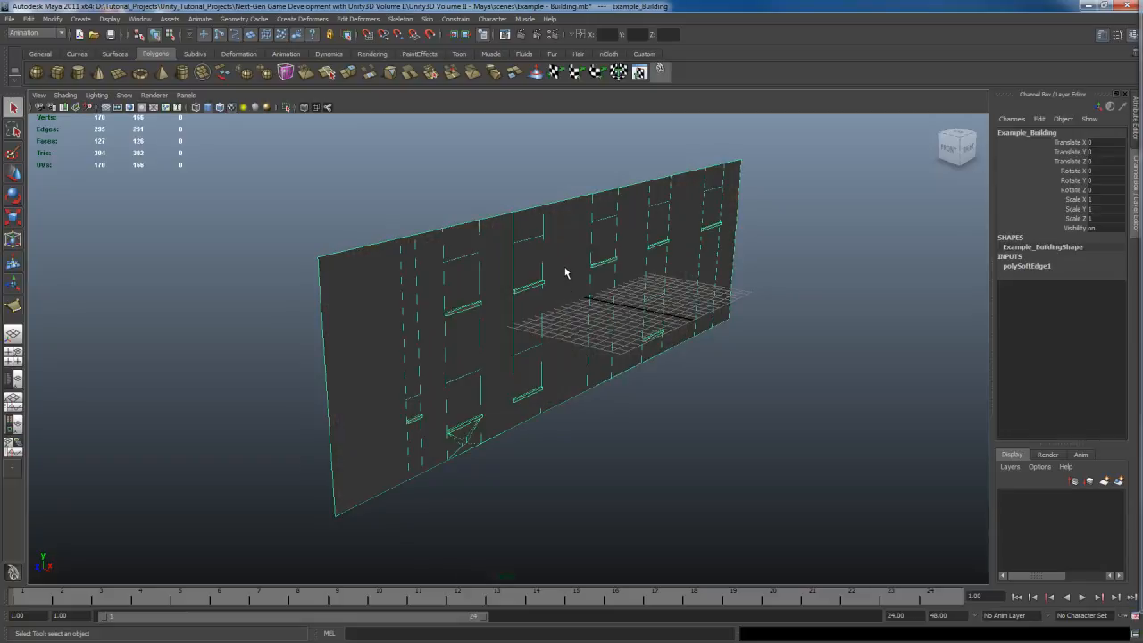
{"action": "key", "text": "Delete"}
{"action": "left_click", "coordinate": [569, 302]}
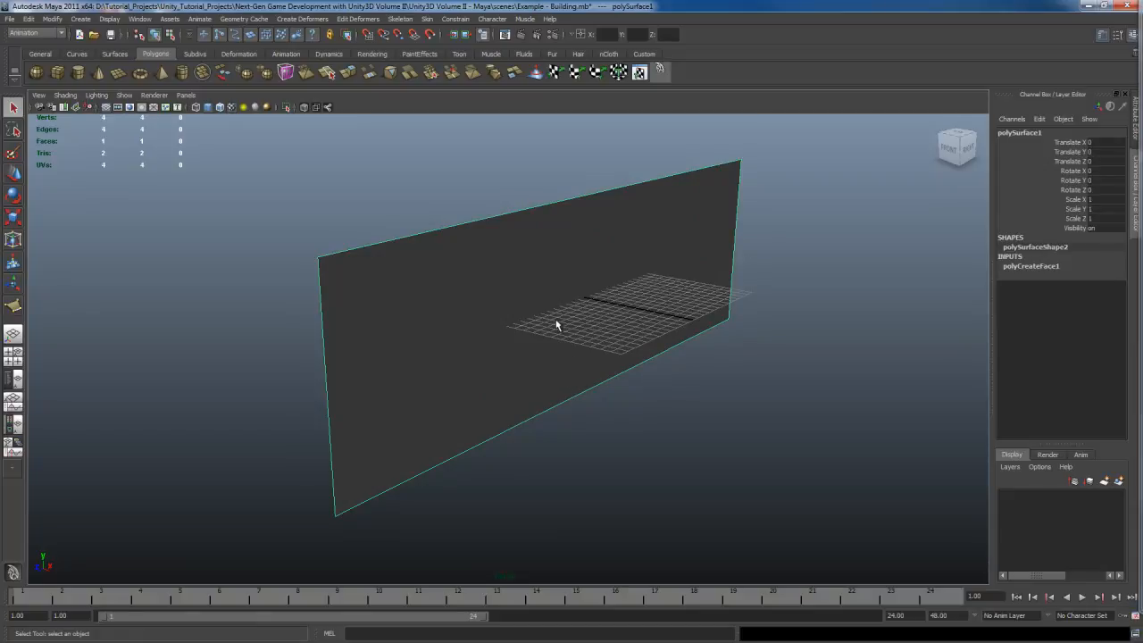
{"action": "right_click_drag", "start_coordinate": [579, 271], "coordinate": [674, 465]}
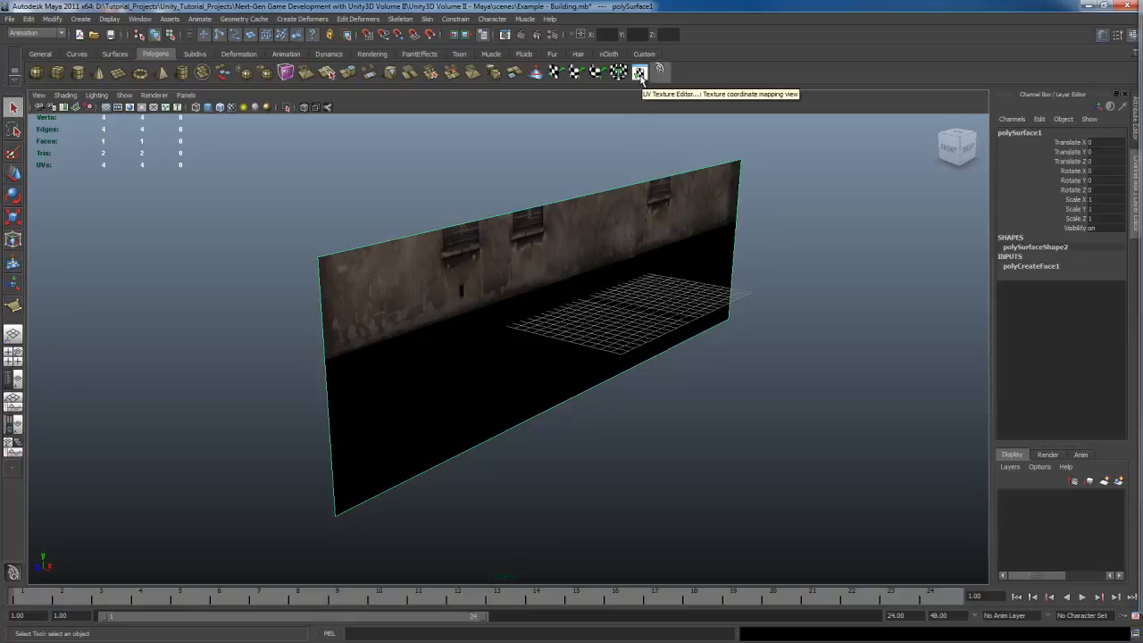
Step: Open the UV Texture Editor and switch the menu set to Polygons
{"action": "left_click", "coordinate": [641, 77]}
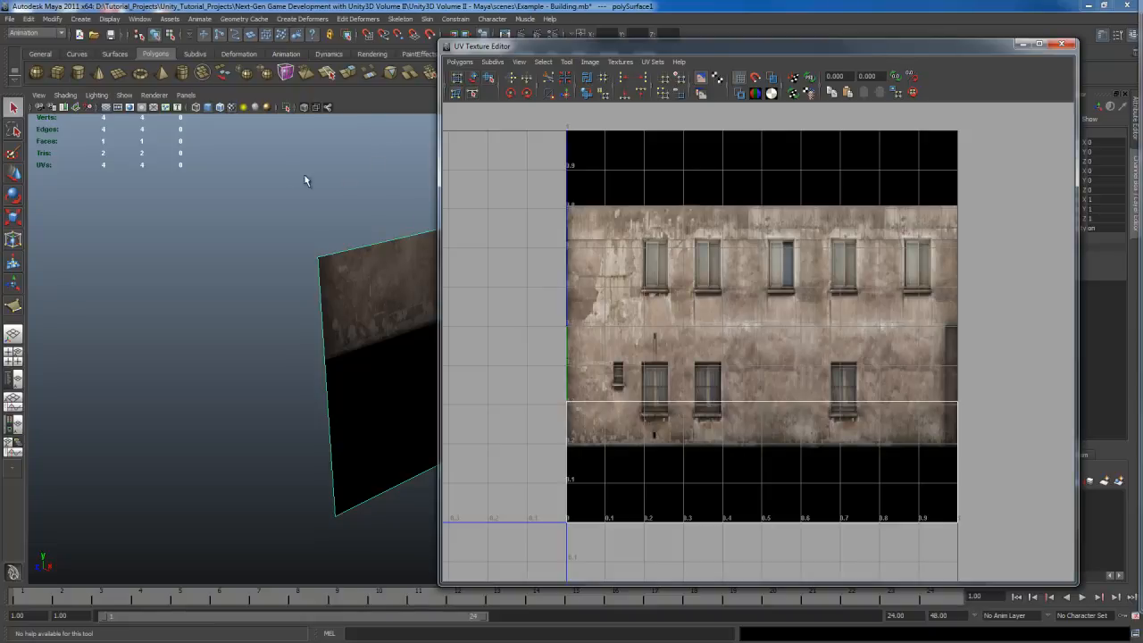
{"action": "left_click", "coordinate": [34, 38]}
{"action": "left_click", "coordinate": [31, 53]}
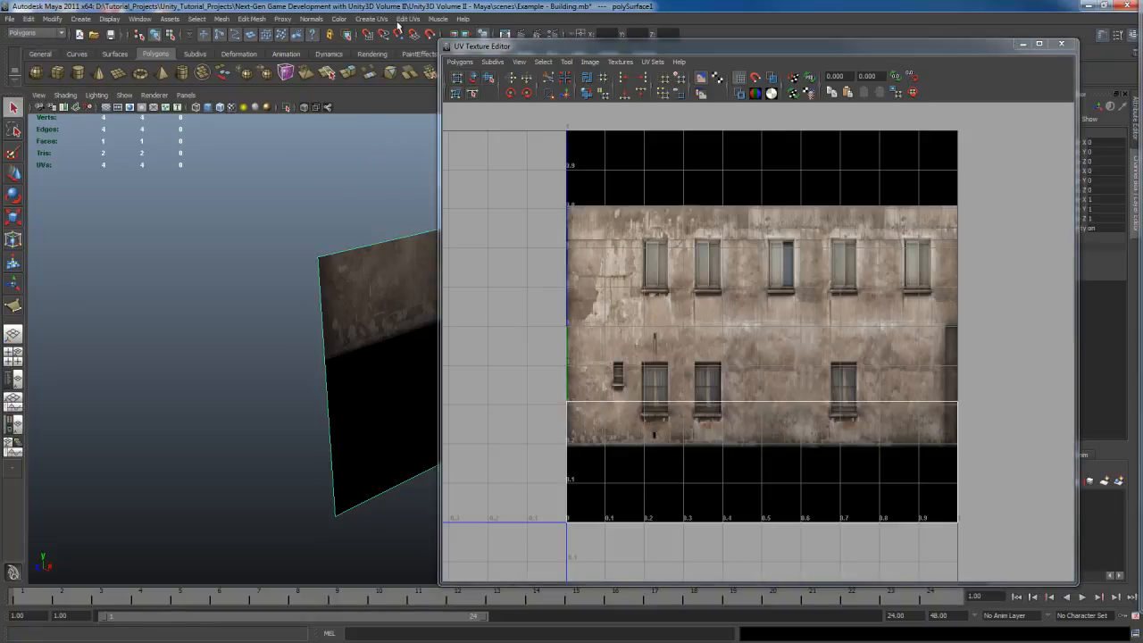
Step: Unitize the plane's UVs and move the UV Texture Editor window aside
{"action": "left_click", "coordinate": [405, 19]}
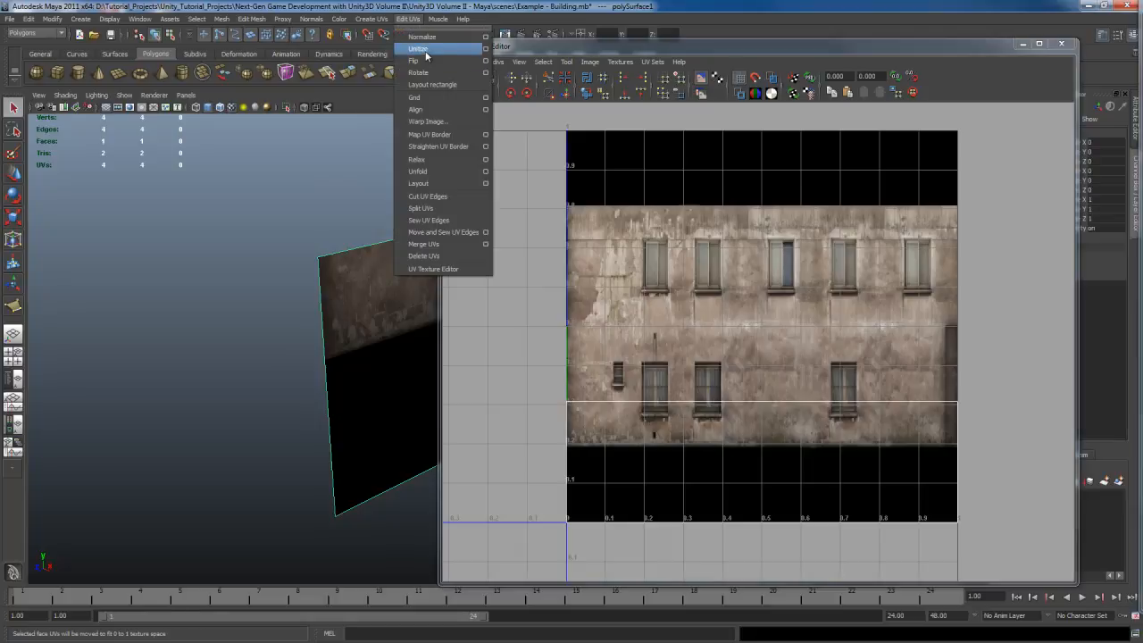
{"action": "left_click", "coordinate": [427, 50]}
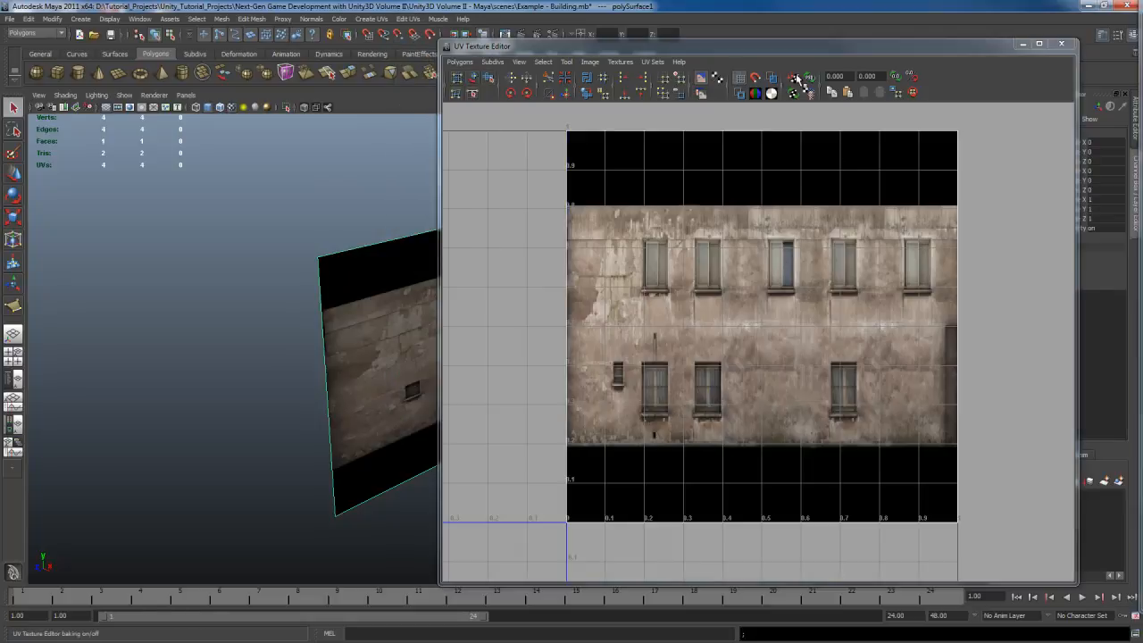
{"action": "left_click_drag", "start_coordinate": [807, 48], "coordinate": [860, 37]}
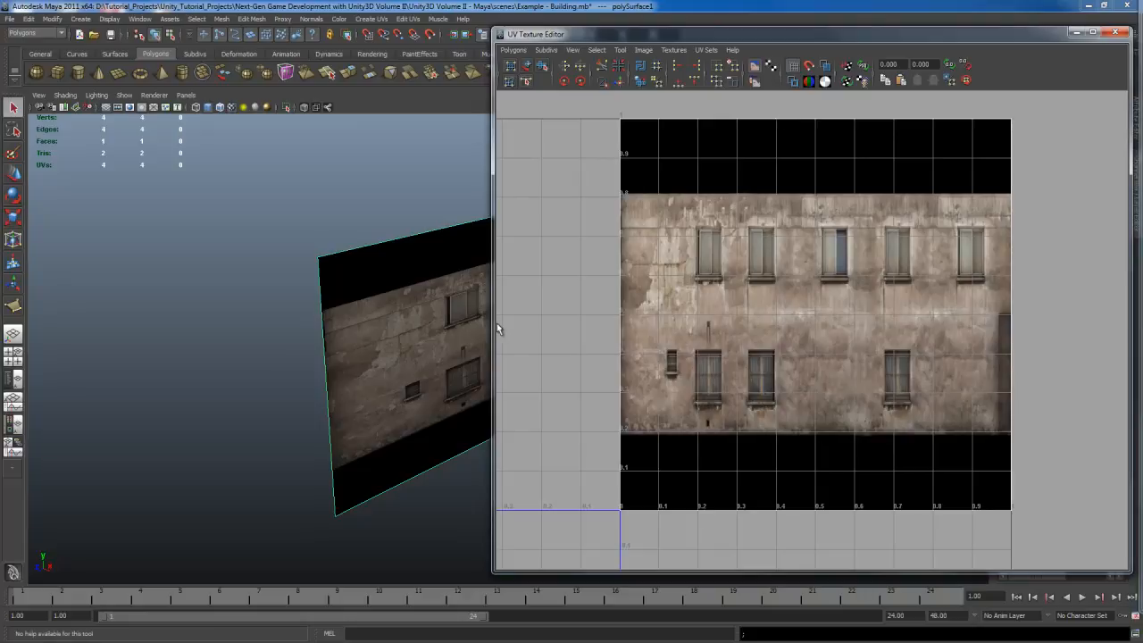
{"action": "left_click_drag", "start_coordinate": [497, 324], "coordinate": [656, 333]}
{"action": "middle_click_drag", "start_coordinate": [492, 368], "coordinate": [382, 359], "text": "alt"}
{"action": "middle_click_drag", "start_coordinate": [424, 306], "coordinate": [432, 316], "text": "alt"}
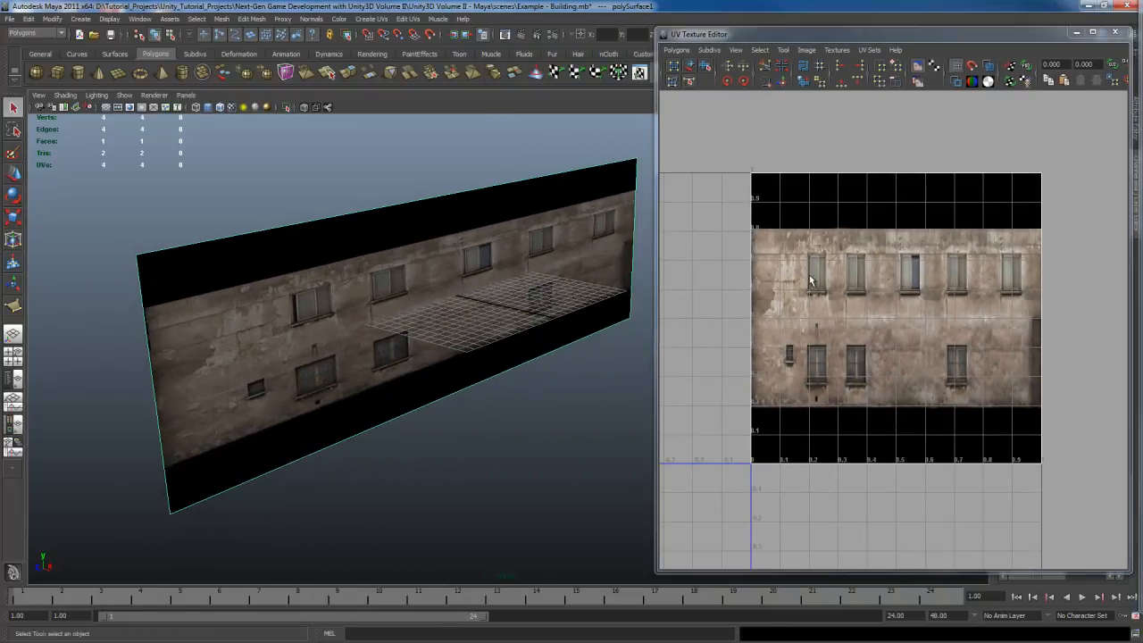
Step: Select the plane's top UVs and move them down to the top edge of the building texture
{"action": "right_click_drag", "start_coordinate": [850, 273], "coordinate": [905, 257]}
{"action": "left_click_drag", "start_coordinate": [743, 150], "coordinate": [1103, 243]}
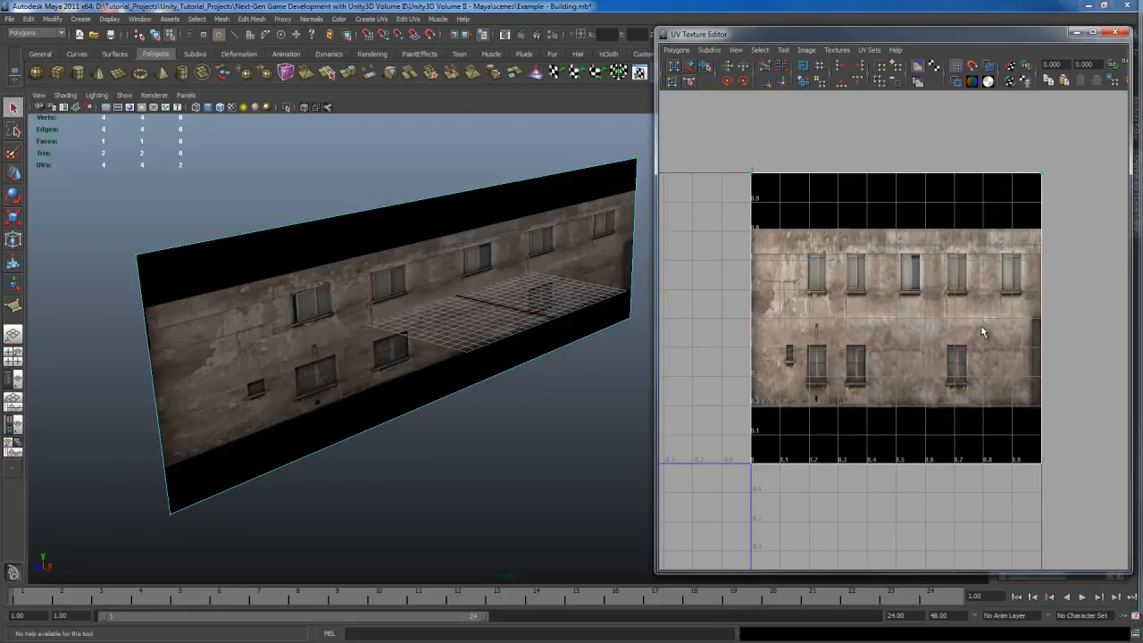
{"action": "key", "text": "w"}
{"action": "middle_click_drag", "start_coordinate": [944, 249], "coordinate": [944, 306]}
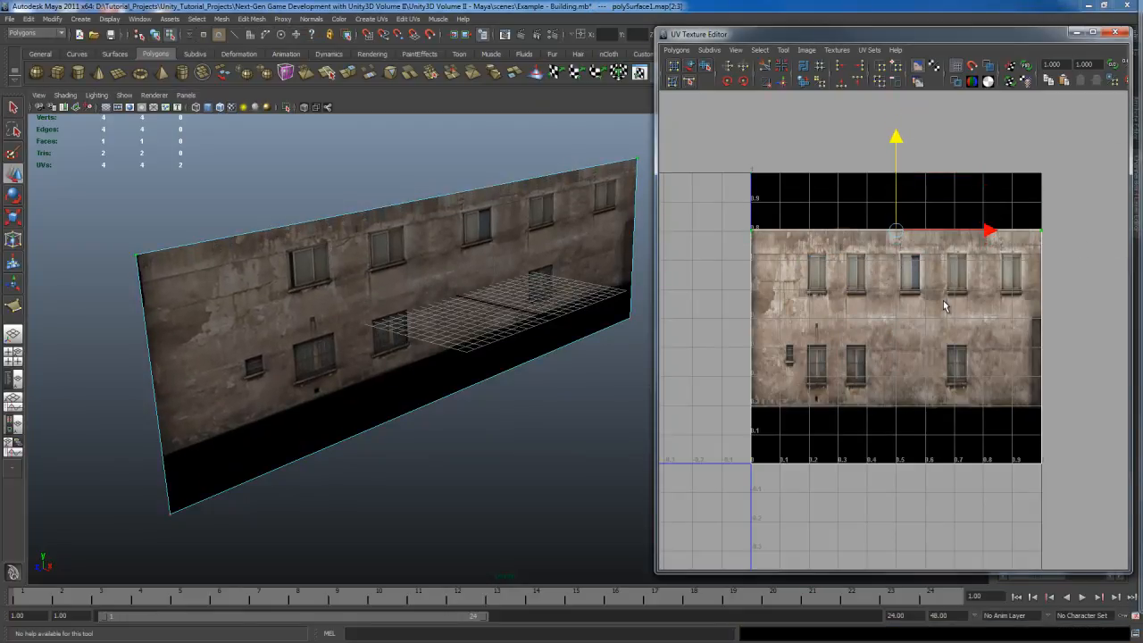
Step: Select the bottom UVs, move them up to the texture's lower edge, and close the UV Texture Editor
{"action": "left_click_drag", "start_coordinate": [719, 371], "coordinate": [1072, 513]}
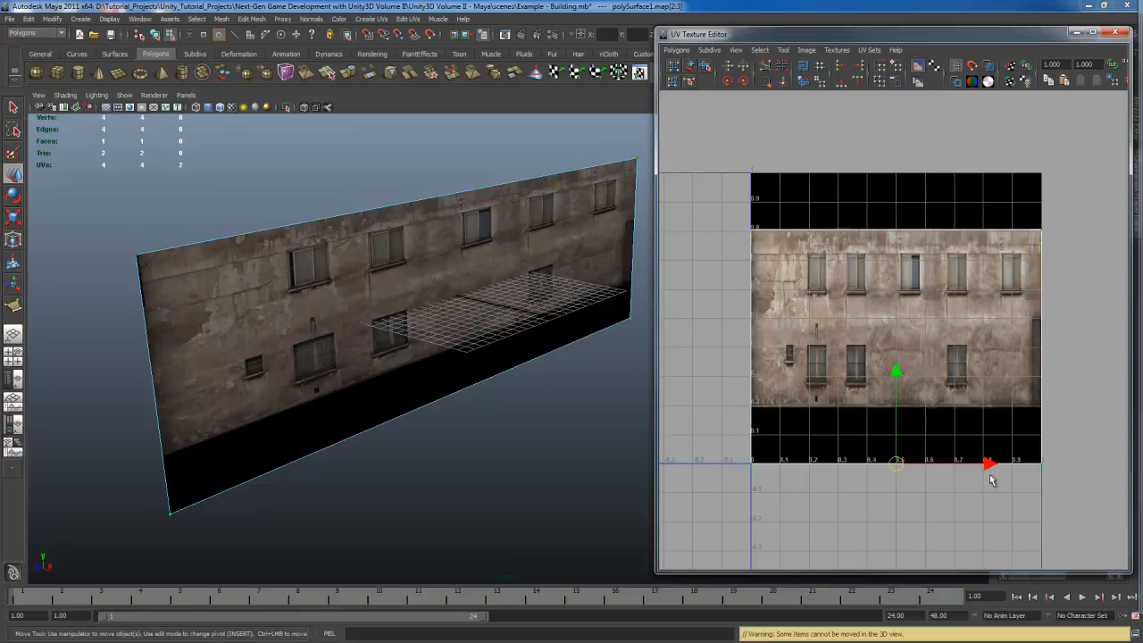
{"action": "middle_click_drag", "start_coordinate": [945, 393], "coordinate": [947, 360]}
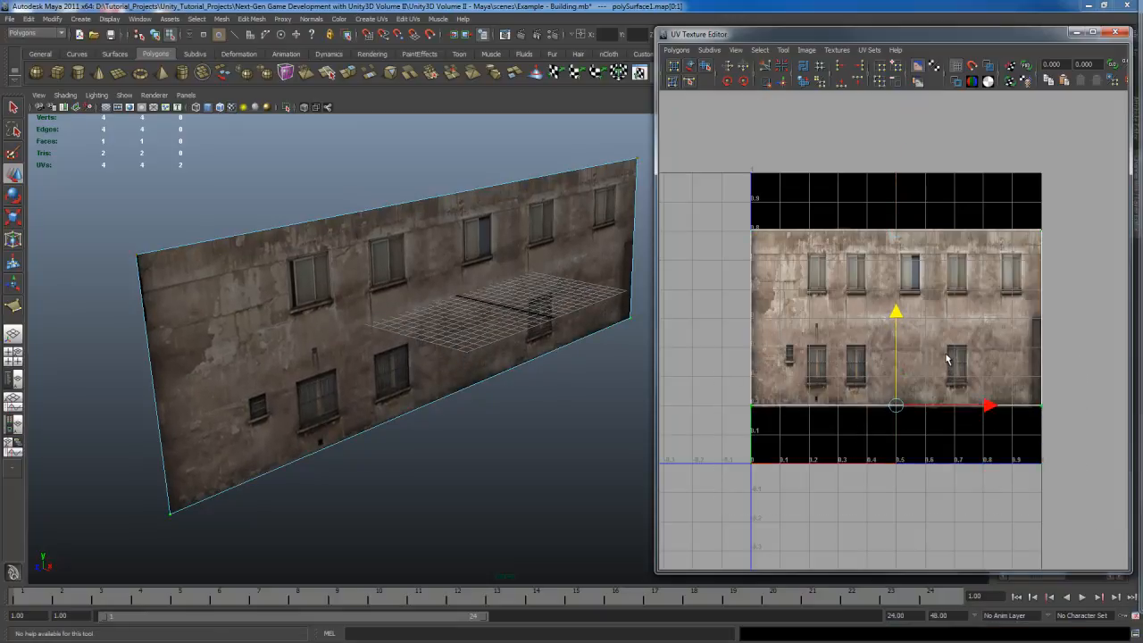
{"action": "left_click", "coordinate": [1115, 33]}
Step: Inspect the retextured plane from several angles and switch to the four-view layout
{"action": "middle_click_drag", "start_coordinate": [492, 327], "coordinate": [589, 340], "text": "alt"}
{"action": "right_click_drag", "start_coordinate": [576, 298], "coordinate": [628, 284]}
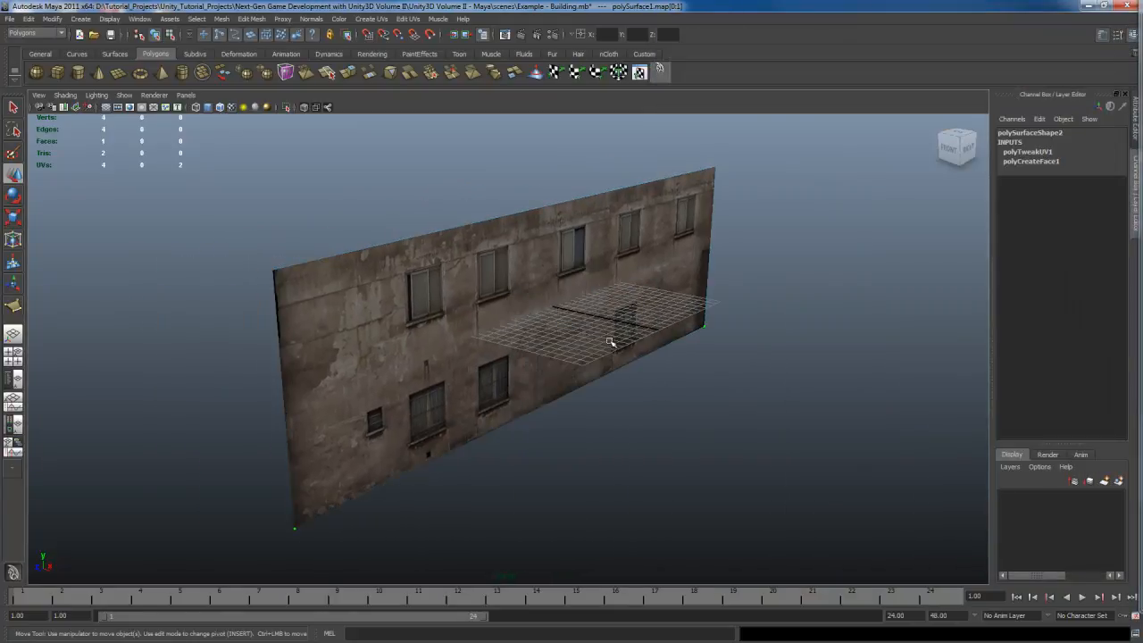
{"action": "key", "text": "q"}
{"action": "left_click", "coordinate": [563, 288]}
{"action": "left_click_drag", "start_coordinate": [559, 413], "coordinate": [527, 413], "text": "alt"}
{"action": "scroll", "coordinate": [571, 416], "scroll_direction": "up", "scroll_amount": 5}
{"action": "middle_click_drag", "start_coordinate": [536, 412], "coordinate": [604, 409], "text": "alt"}
{"action": "left_click_drag", "start_coordinate": [604, 409], "coordinate": [584, 441], "text": "alt"}
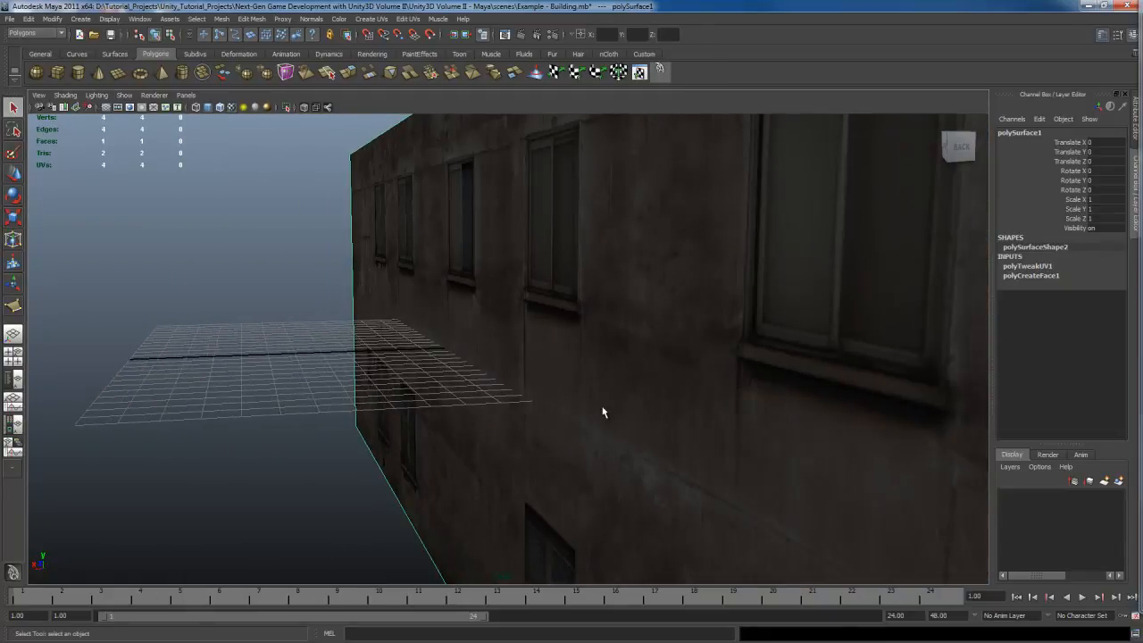
{"action": "left_click_drag", "start_coordinate": [539, 402], "coordinate": [675, 413], "text": "alt"}
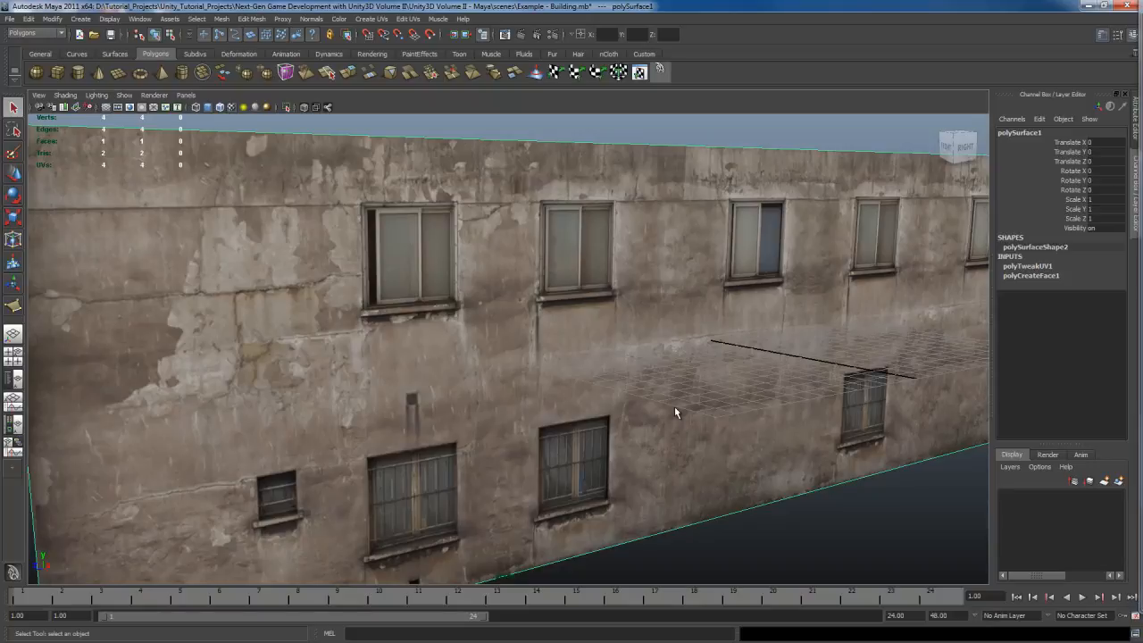
{"action": "left_click_drag", "start_coordinate": [675, 408], "coordinate": [611, 390], "text": "alt"}
{"action": "middle_click_drag", "start_coordinate": [610, 390], "coordinate": [649, 387], "text": "alt"}
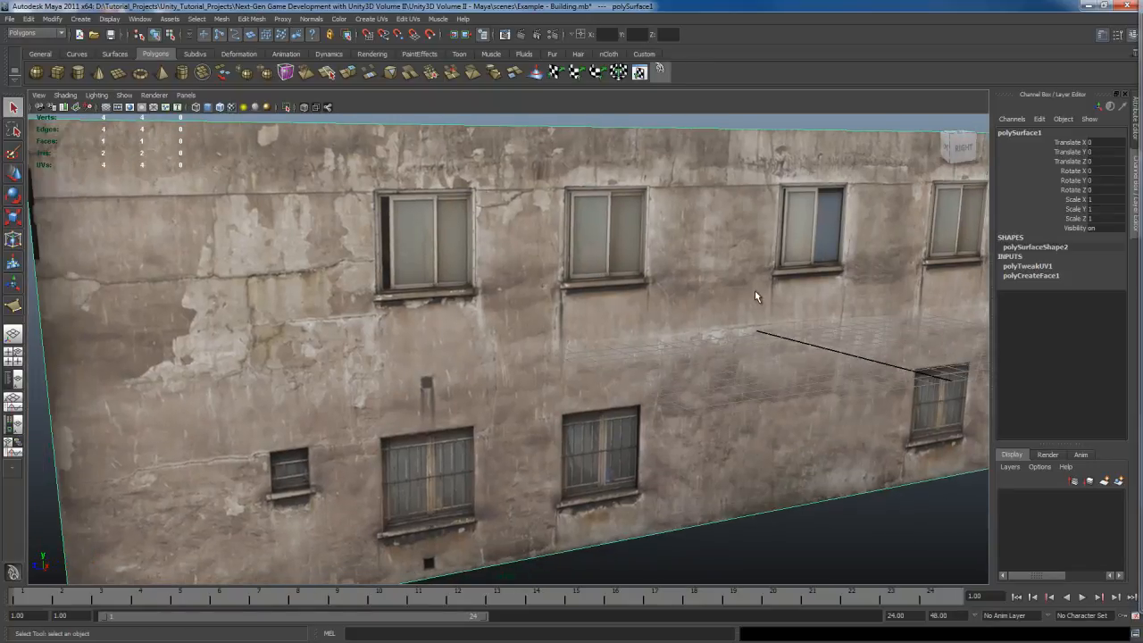
{"action": "key", "text": "space"}
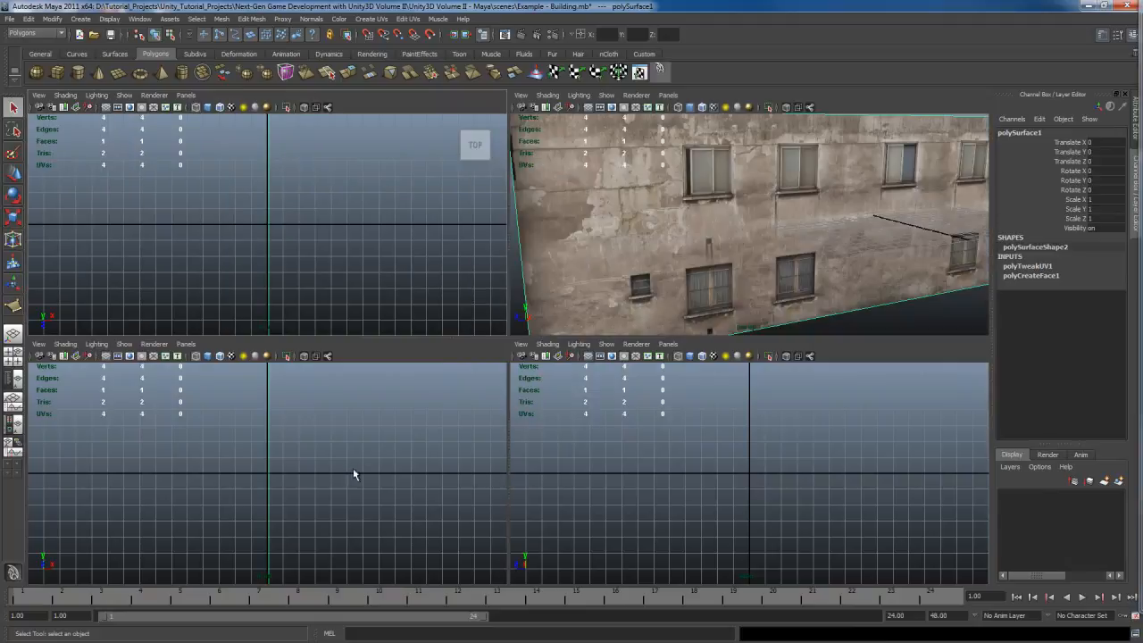
Step: Maximize the side view, show it in textured mode, and switch its lighting to use no lights
{"action": "middle_click", "coordinate": [700, 468]}
{"action": "key", "text": "space"}
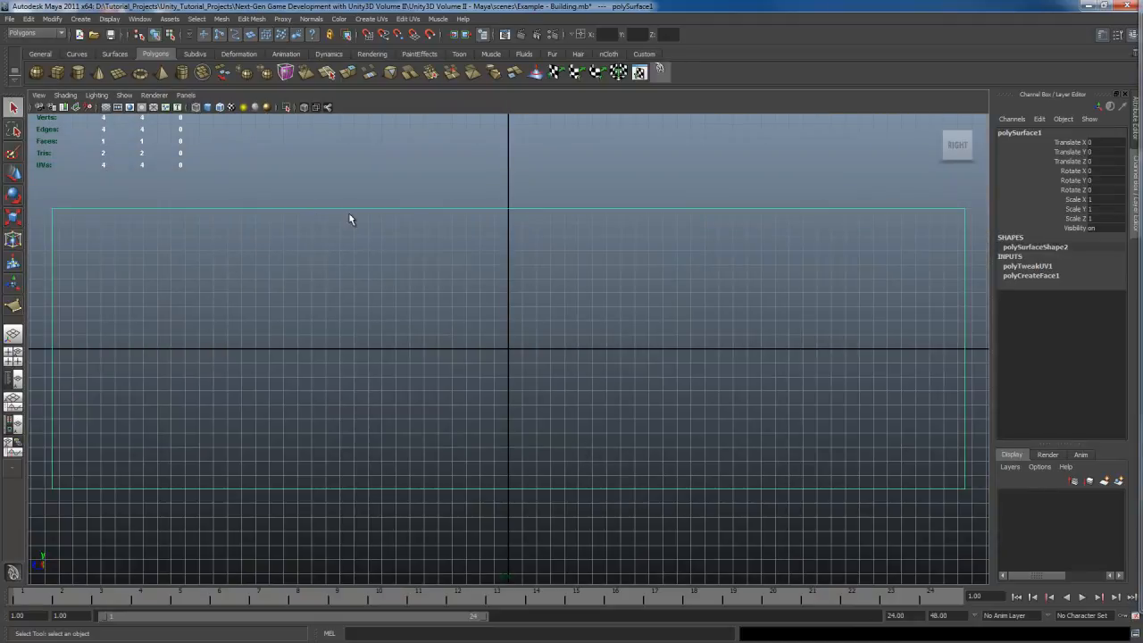
{"action": "key", "text": "6"}
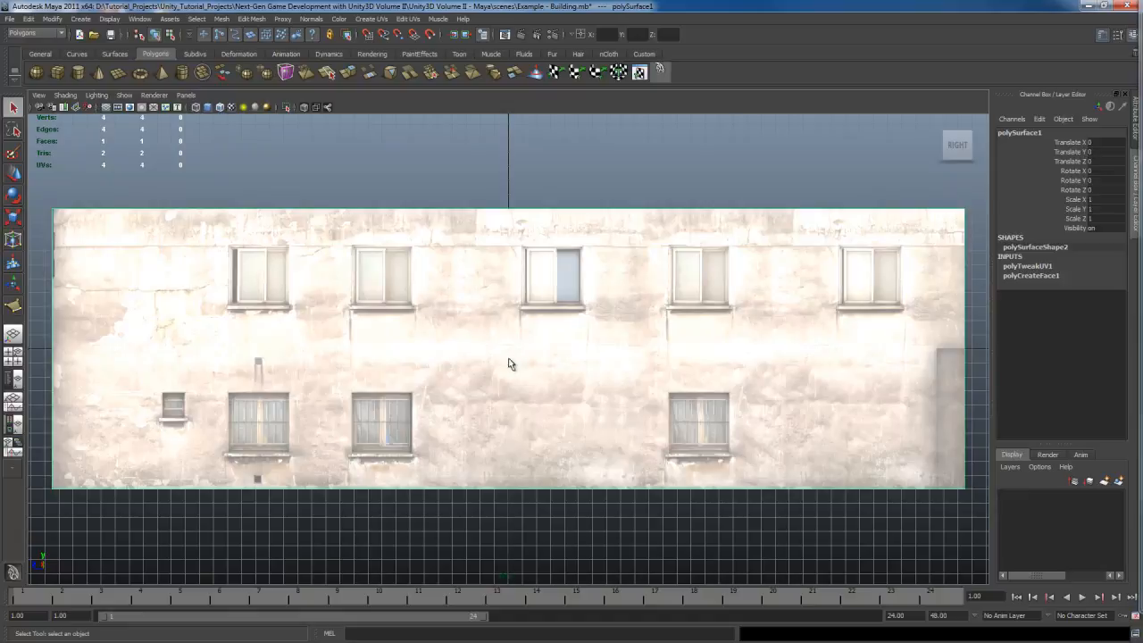
{"action": "left_click", "coordinate": [97, 96]}
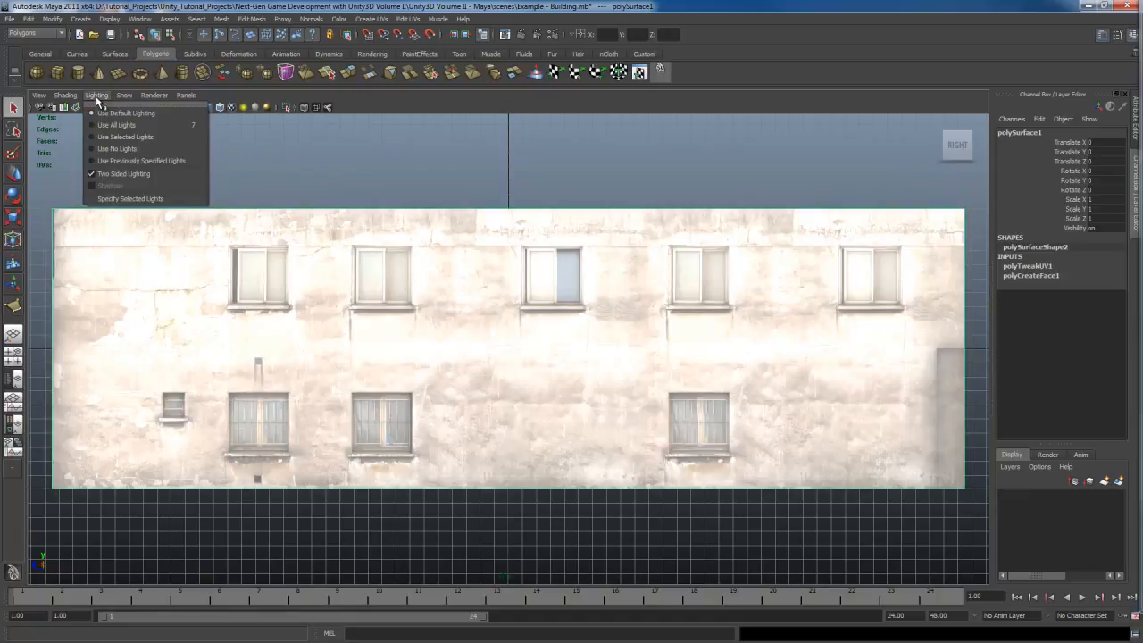
{"action": "left_click", "coordinate": [125, 150]}
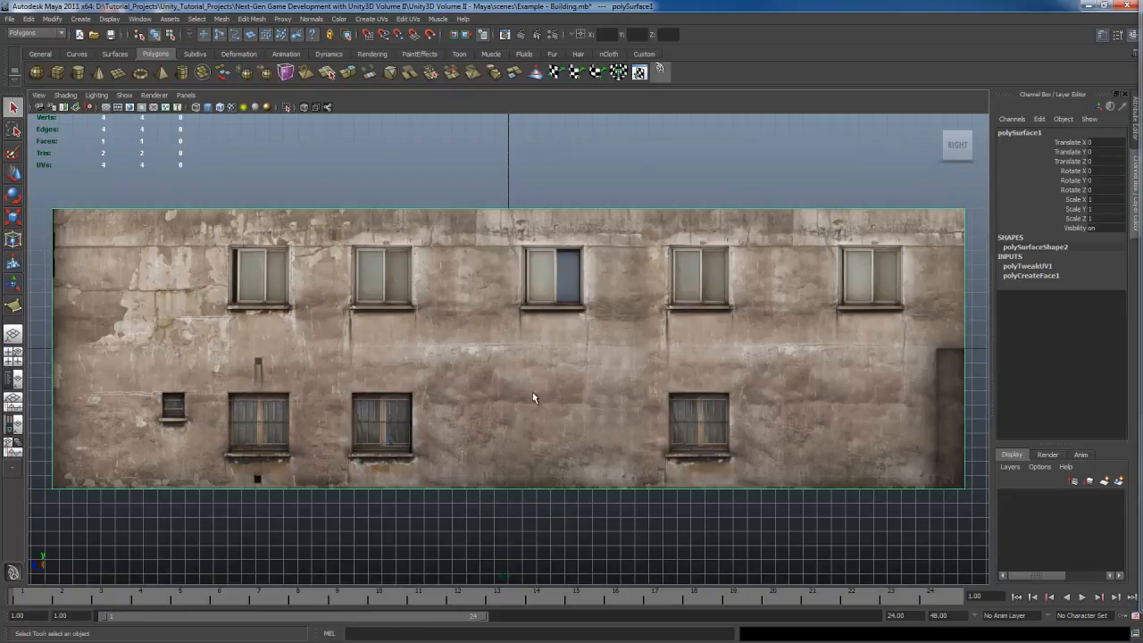
Step: With the Cut Faces tool, cut the plane vertically along the left and right sides of an upper window, undoing one stray cut
{"action": "middle_click_drag", "start_coordinate": [513, 382], "coordinate": [681, 387], "text": "alt"}
{"action": "right_click_drag", "start_coordinate": [538, 406], "coordinate": [617, 392], "text": "alt"}
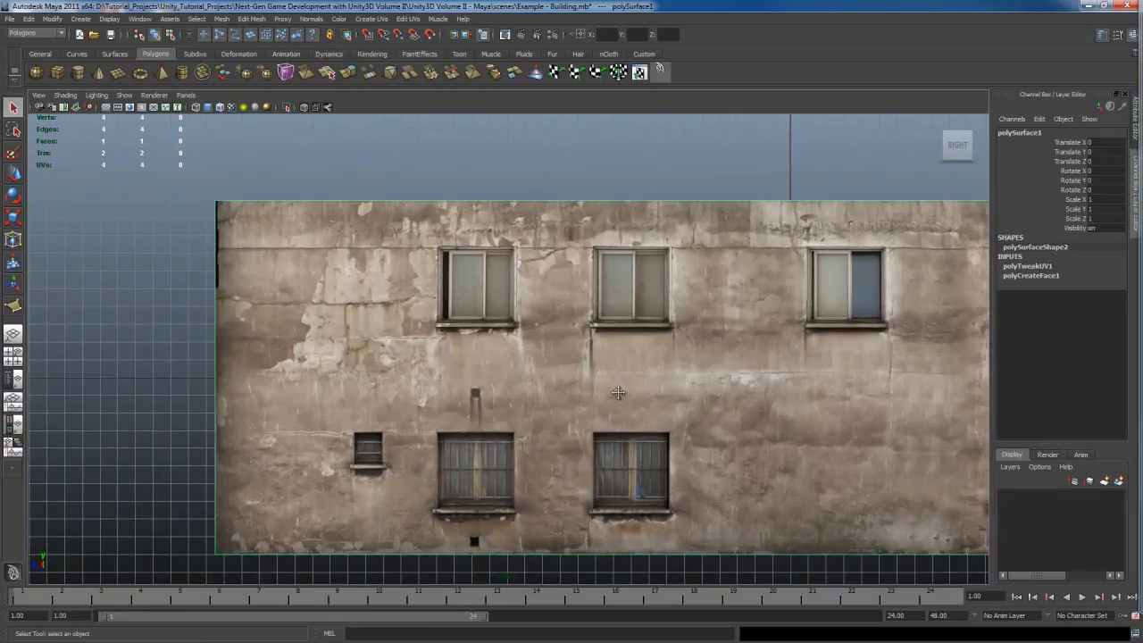
{"action": "middle_click_drag", "start_coordinate": [544, 397], "coordinate": [587, 357], "text": "alt"}
{"action": "scroll", "coordinate": [553, 358], "scroll_direction": "up", "scroll_amount": 2}
{"action": "key", "text": "w"}
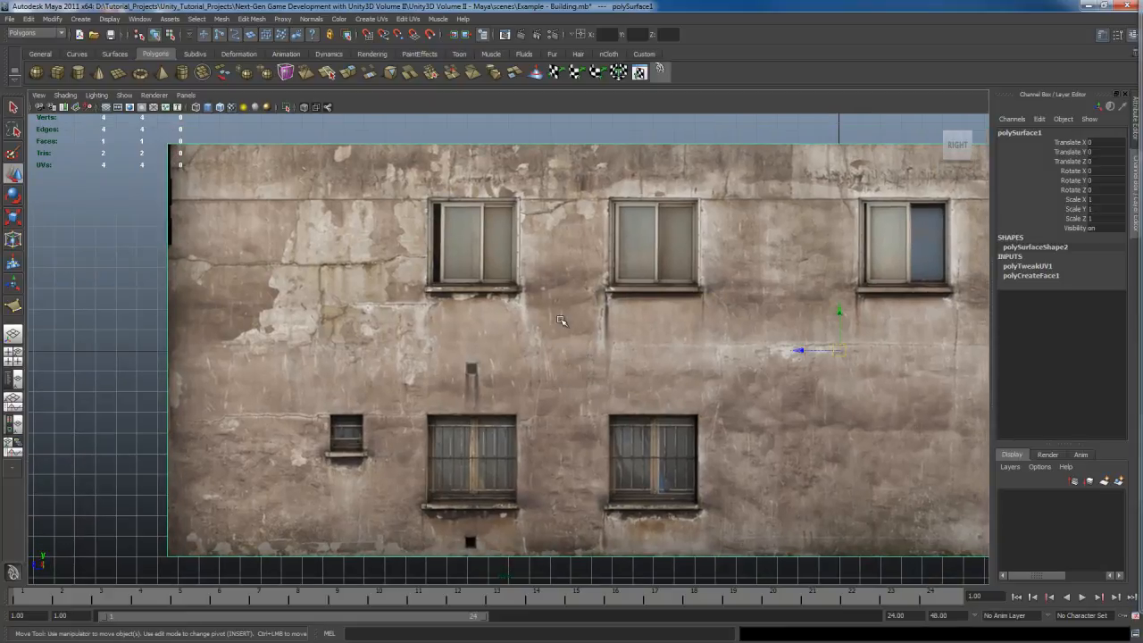
{"action": "middle_click_drag", "start_coordinate": [560, 321], "coordinate": [585, 323], "text": "alt"}
{"action": "key", "text": "q"}
{"action": "right_click", "coordinate": [589, 318]}
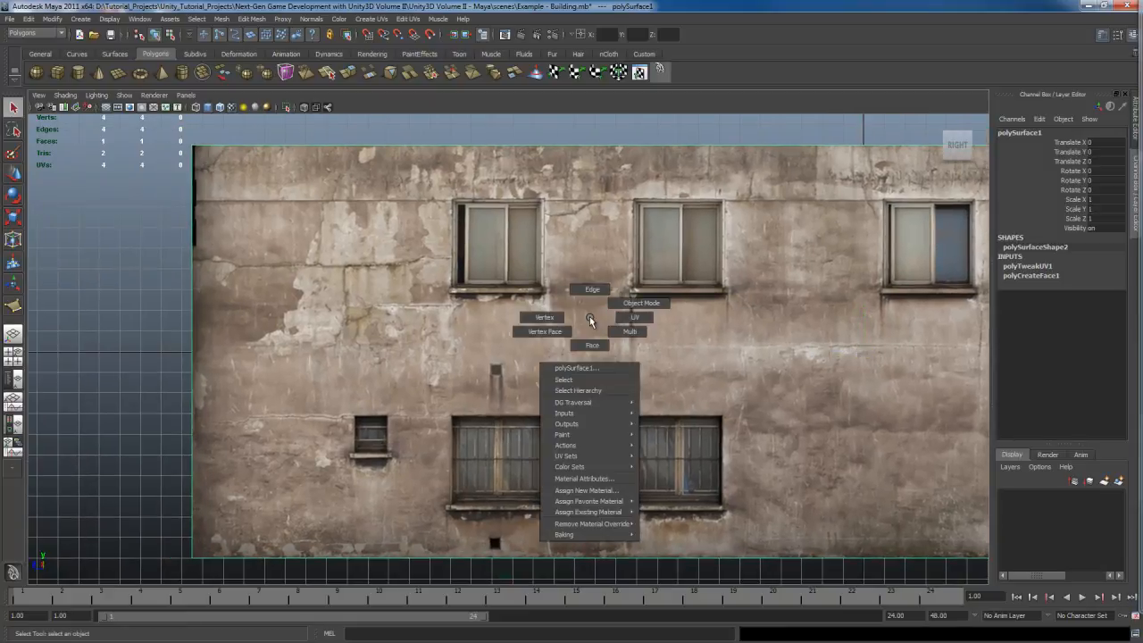
{"action": "left_click", "coordinate": [591, 290]}
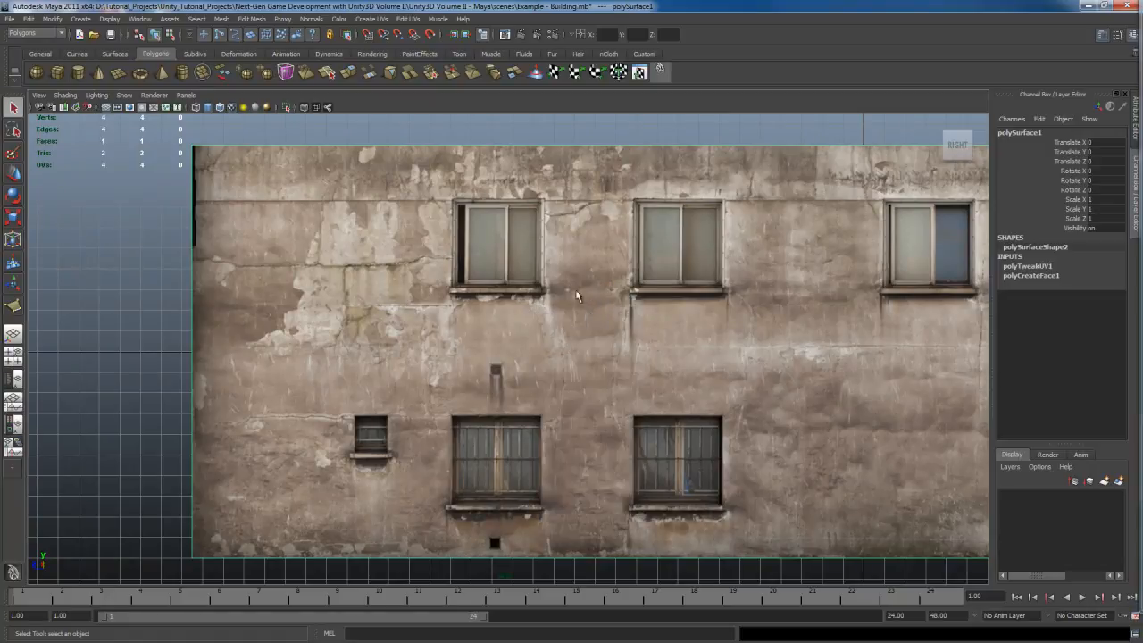
{"action": "middle_click_drag", "start_coordinate": [577, 293], "coordinate": [627, 303], "text": "alt"}
{"action": "right_click_drag", "start_coordinate": [628, 298], "coordinate": [671, 294], "text": "shift"}
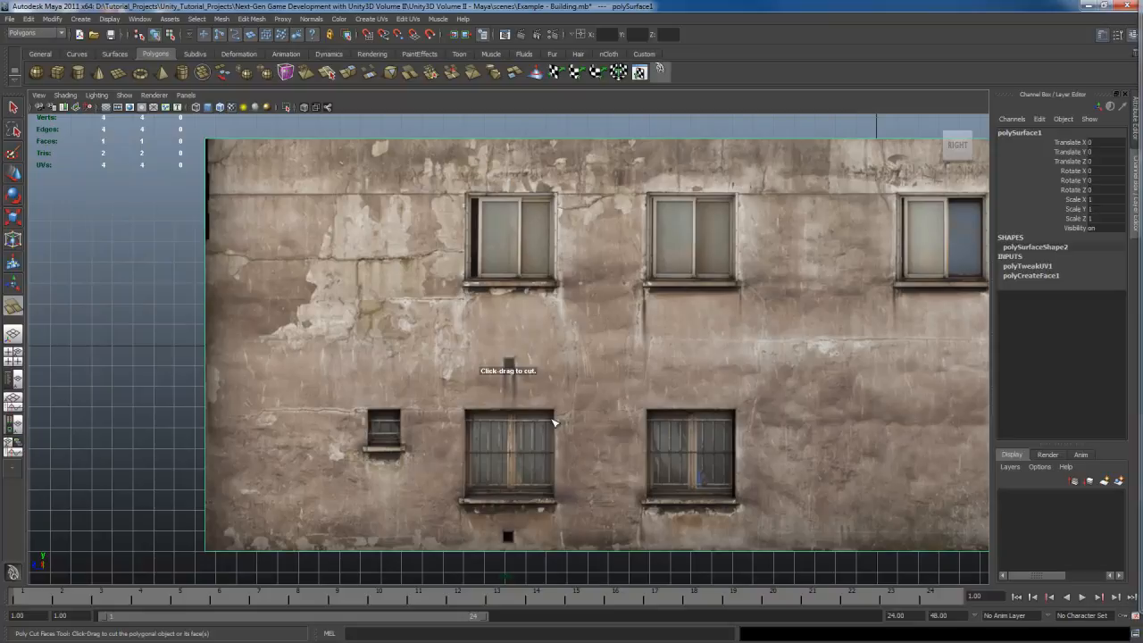
{"action": "left_click_drag", "start_coordinate": [556, 422], "coordinate": [555, 478]}
{"action": "scroll", "coordinate": [582, 371], "scroll_direction": "up", "scroll_amount": 3}
{"action": "key", "text": "ctrl+z"}
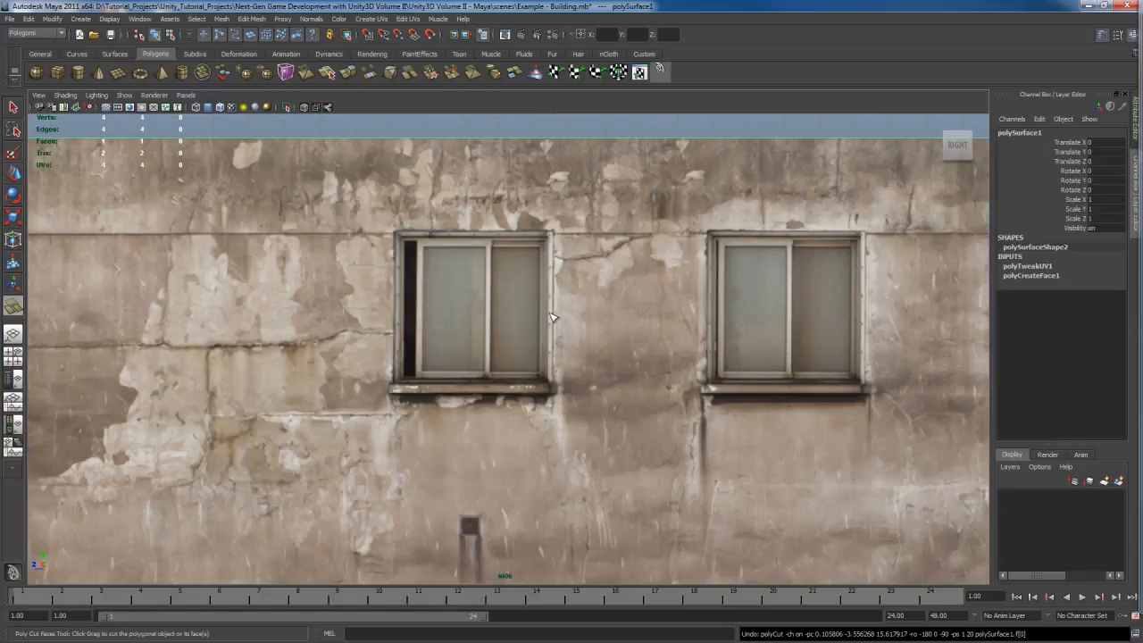
{"action": "left_click_drag", "start_coordinate": [555, 303], "coordinate": [555, 275]}
{"action": "scroll", "coordinate": [554, 420], "scroll_direction": "up", "scroll_amount": 5}
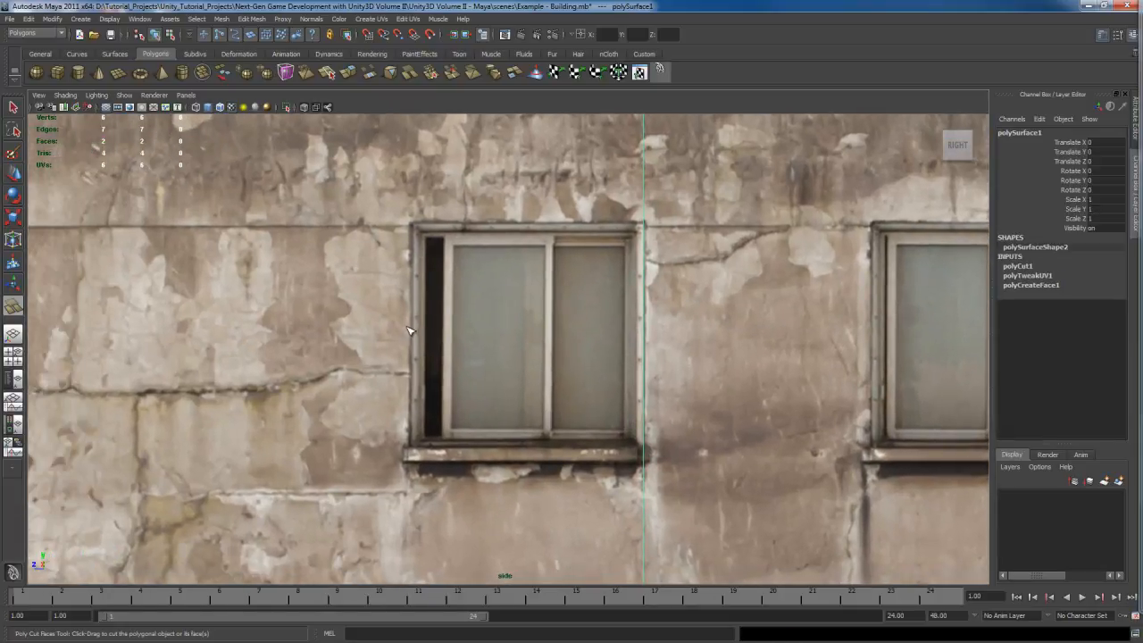
{"action": "left_click_drag", "start_coordinate": [413, 331], "coordinate": [415, 346]}
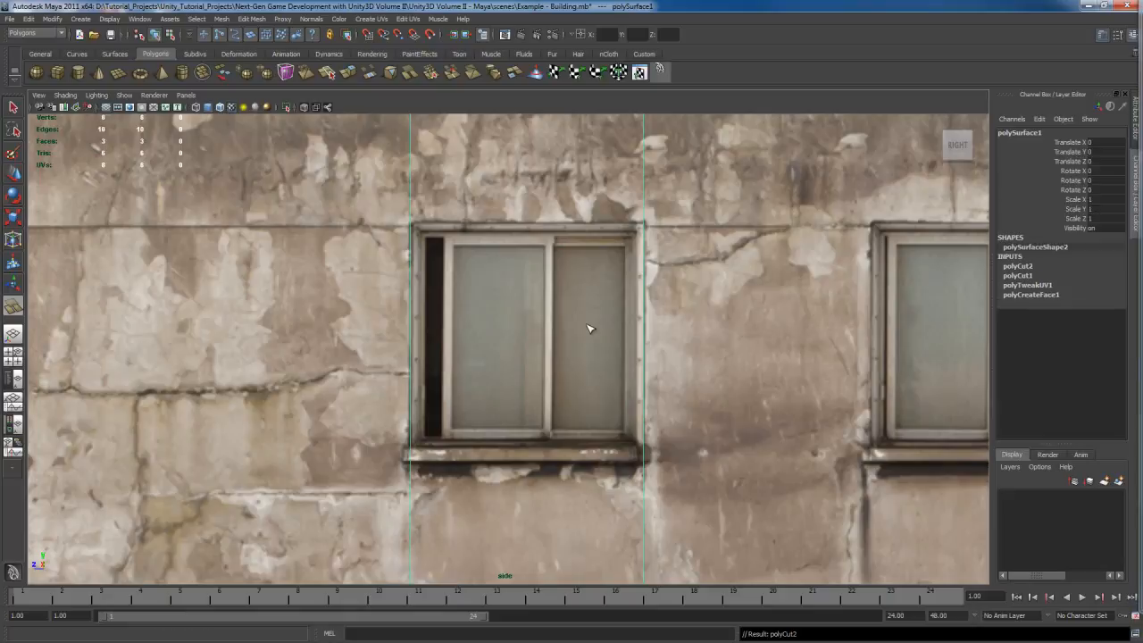
Step: Cut the plane horizontally along the top and bottom edges of the same upper window
{"action": "scroll", "coordinate": [580, 317], "scroll_direction": "down", "scroll_amount": 3}
{"action": "key", "text": "q"}
{"action": "right_click_drag", "start_coordinate": [560, 404], "coordinate": [608, 303]}
{"action": "left_click", "coordinate": [536, 268]}
{"action": "left_click_drag", "start_coordinate": [537, 290], "coordinate": [585, 292], "text": "shift"}
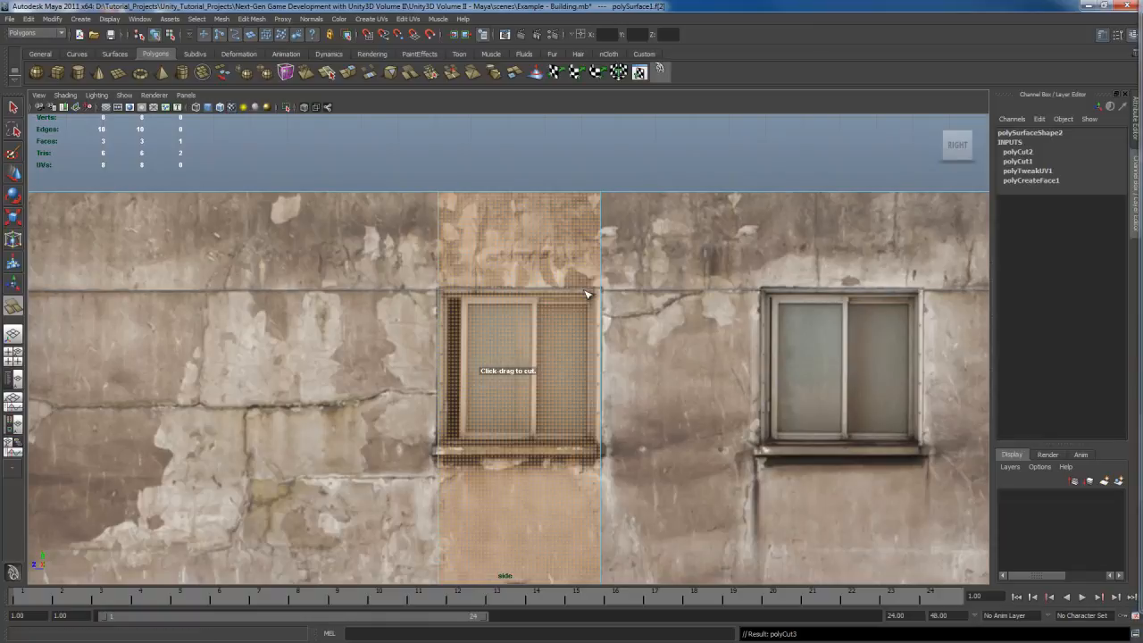
{"action": "middle_click_drag", "start_coordinate": [543, 421], "coordinate": [542, 323], "text": "alt"}
{"action": "scroll", "coordinate": [543, 348], "scroll_direction": "up", "scroll_amount": 3}
{"action": "left_click_drag", "start_coordinate": [539, 354], "coordinate": [552, 343], "text": "shift"}
{"action": "middle_click_drag", "start_coordinate": [551, 309], "coordinate": [549, 389], "text": "alt"}
{"action": "key", "text": "q"}
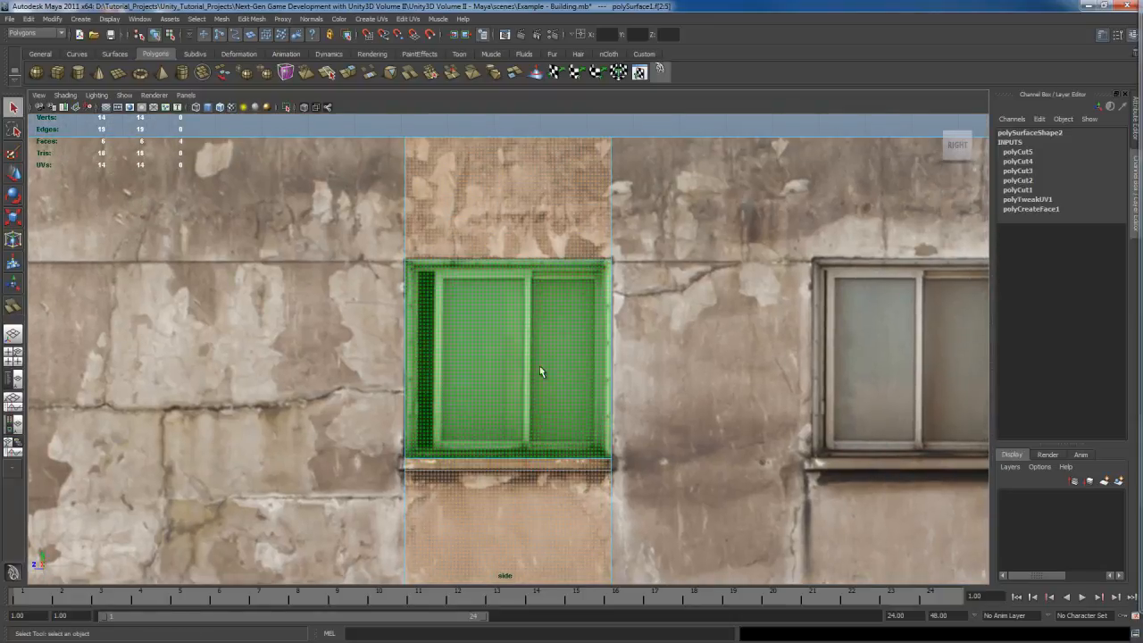
Step: Cut the plane horizontally along the top and bottom of the lower window in the same column
{"action": "left_click", "coordinate": [707, 412]}
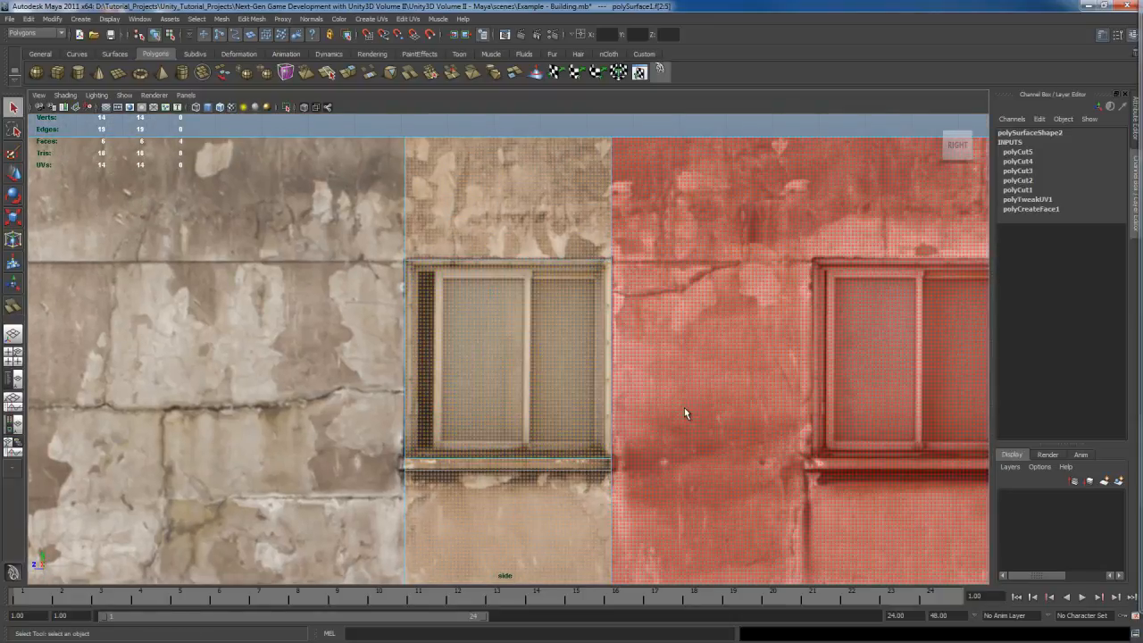
{"action": "mouse_move", "coordinate": [545, 385]}
{"action": "middle_mouse_down", "text": "alt"}
{"action": "mouse_move", "coordinate": [540, 398]}
{"action": "mouse_move", "coordinate": [540, 355]}
{"action": "mouse_move", "coordinate": [528, 350]}
{"action": "mouse_move", "coordinate": [535, 399]}
{"action": "mouse_move", "coordinate": [532, 388]}
{"action": "middle_mouse_up", "text": "alt"}
{"action": "left_click", "coordinate": [539, 401]}
{"action": "scroll", "coordinate": [527, 351], "scroll_direction": "up", "scroll_amount": 1}
{"action": "scroll", "coordinate": [533, 388], "scroll_direction": "down", "scroll_amount": 2}
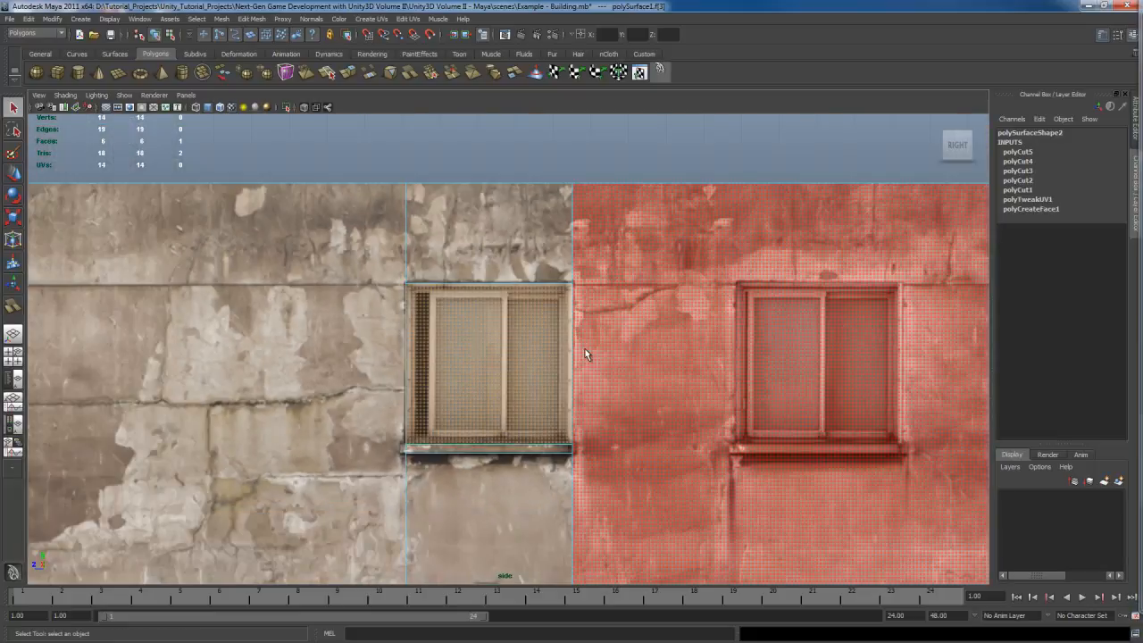
{"action": "right_click_drag", "start_coordinate": [586, 350], "coordinate": [550, 351]}
{"action": "left_click", "coordinate": [612, 334]}
{"action": "middle_click_drag", "start_coordinate": [606, 394], "coordinate": [599, 353], "text": "alt"}
{"action": "middle_click_drag", "start_coordinate": [586, 472], "coordinate": [584, 355], "text": "alt"}
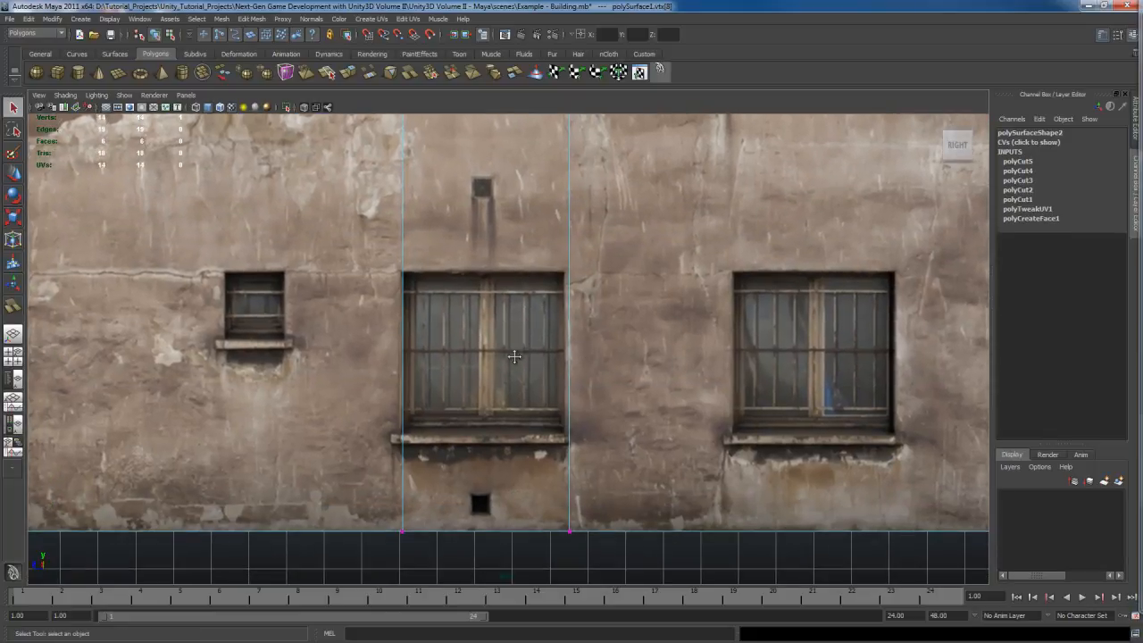
{"action": "scroll", "coordinate": [515, 341], "scroll_direction": "up", "scroll_amount": 2}
{"action": "left_click", "coordinate": [508, 293]}
{"action": "right_click_drag", "start_coordinate": [509, 294], "coordinate": [556, 273]}
{"action": "left_click", "coordinate": [504, 291]}
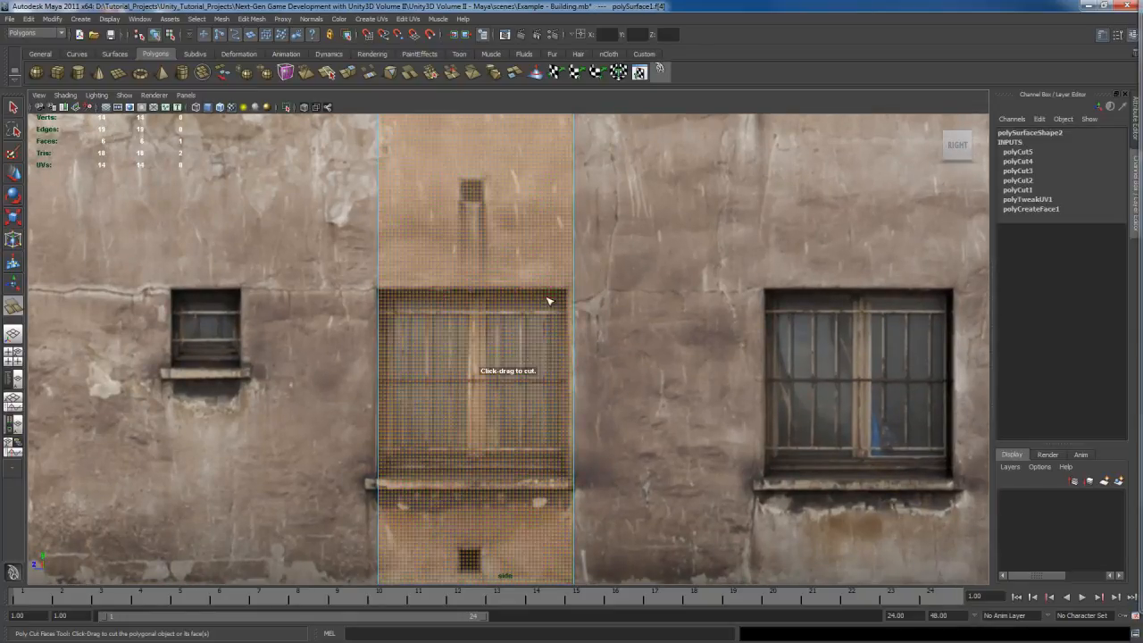
{"action": "left_click_drag", "start_coordinate": [487, 290], "coordinate": [511, 290], "text": "shift"}
{"action": "middle_click_drag", "start_coordinate": [506, 417], "coordinate": [503, 314], "text": "alt"}
{"action": "scroll", "coordinate": [498, 390], "scroll_direction": "up", "scroll_amount": 3}
{"action": "left_click_drag", "start_coordinate": [497, 401], "coordinate": [501, 390], "text": "shift"}
{"action": "middle_click_drag", "start_coordinate": [536, 410], "coordinate": [527, 363], "text": "alt"}
{"action": "scroll", "coordinate": [528, 363], "scroll_direction": "up", "scroll_amount": 1}
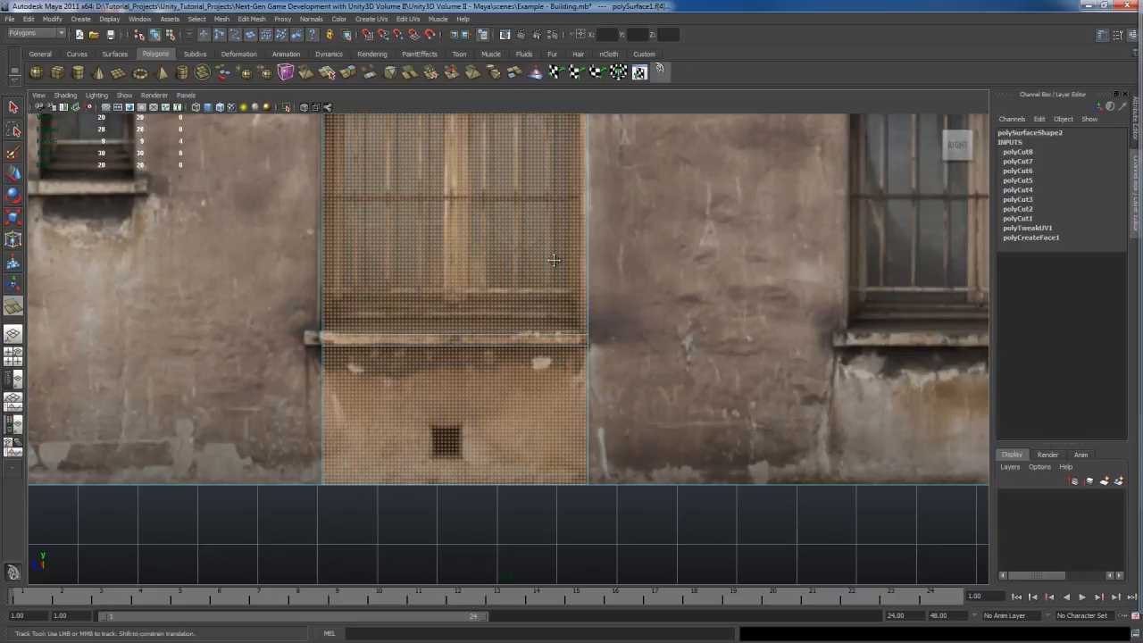
Step: Select the lower window's right edge and try moving it sideways, then undo the move
{"action": "middle_click_drag", "start_coordinate": [552, 267], "coordinate": [541, 416], "text": "alt"}
{"action": "key", "text": "q"}
{"action": "left_click", "coordinate": [542, 416]}
{"action": "middle_click_drag", "start_coordinate": [563, 350], "coordinate": [562, 377], "text": "alt"}
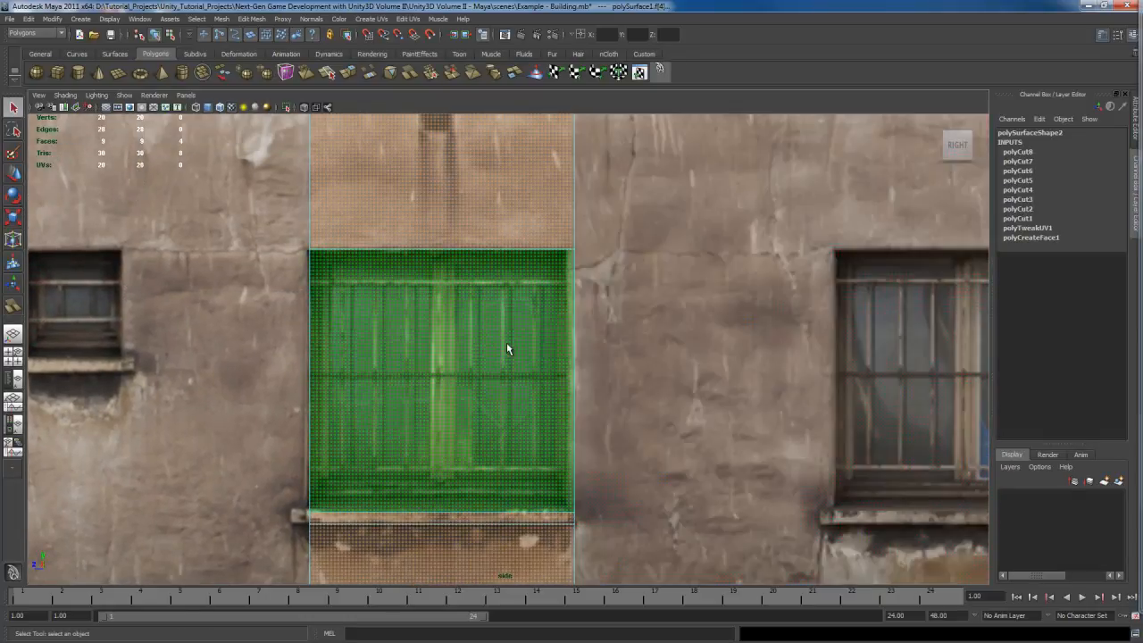
{"action": "right_click_drag", "start_coordinate": [639, 348], "coordinate": [640, 323]}
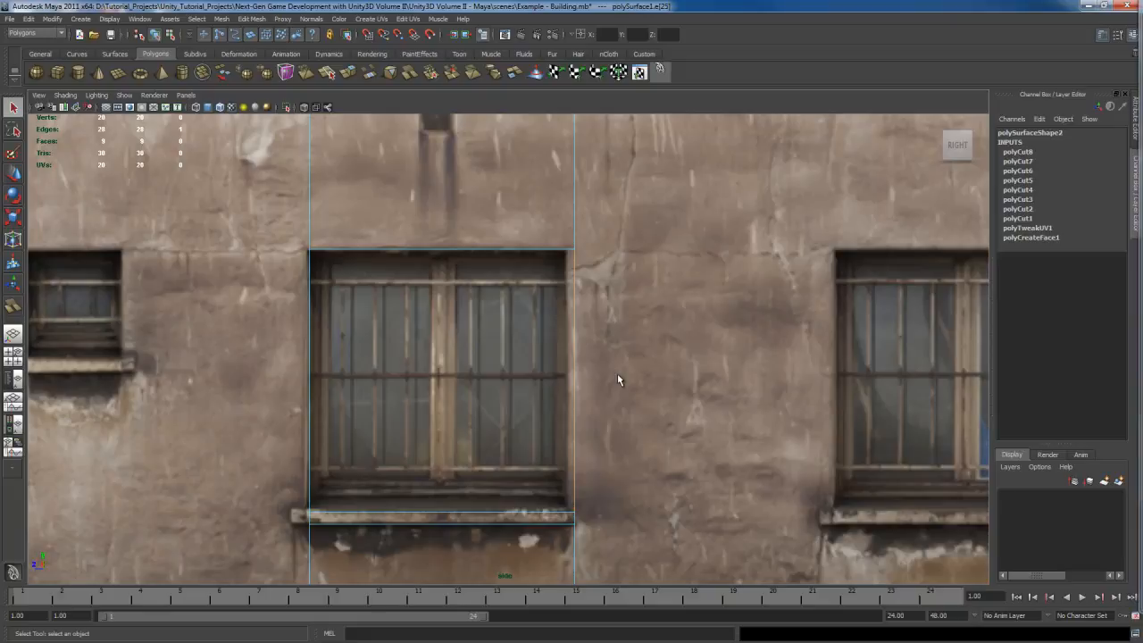
{"action": "key", "text": "w"}
{"action": "left_click_drag", "start_coordinate": [534, 381], "coordinate": [527, 380]}
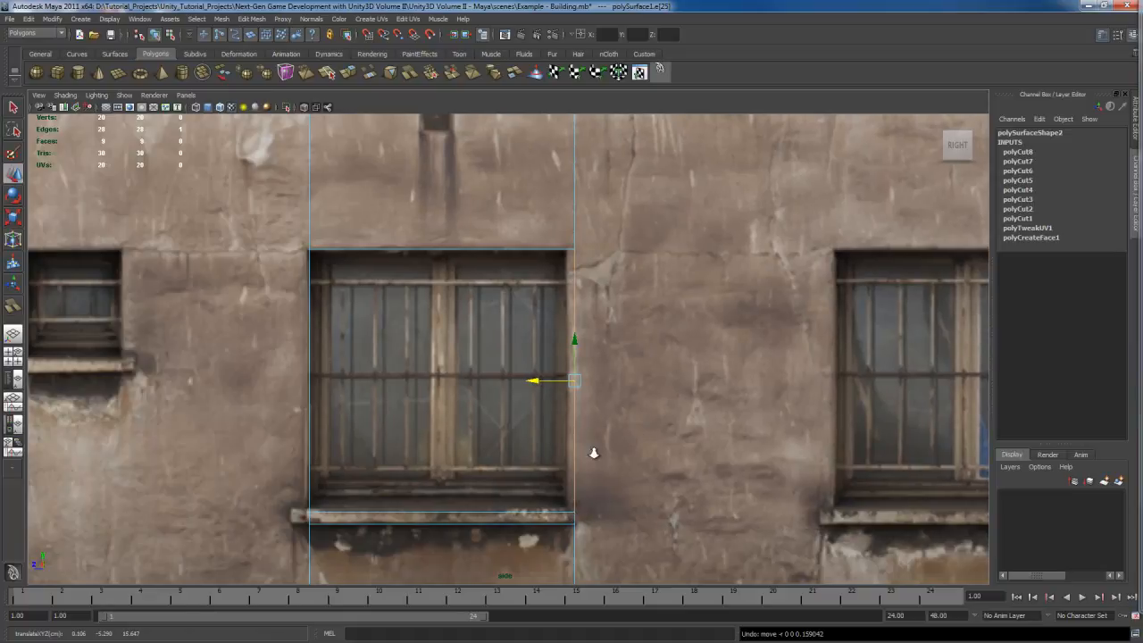
{"action": "scroll", "coordinate": [592, 455], "scroll_direction": "down", "scroll_amount": 3}
{"action": "middle_click_drag", "start_coordinate": [525, 450], "coordinate": [718, 465]}
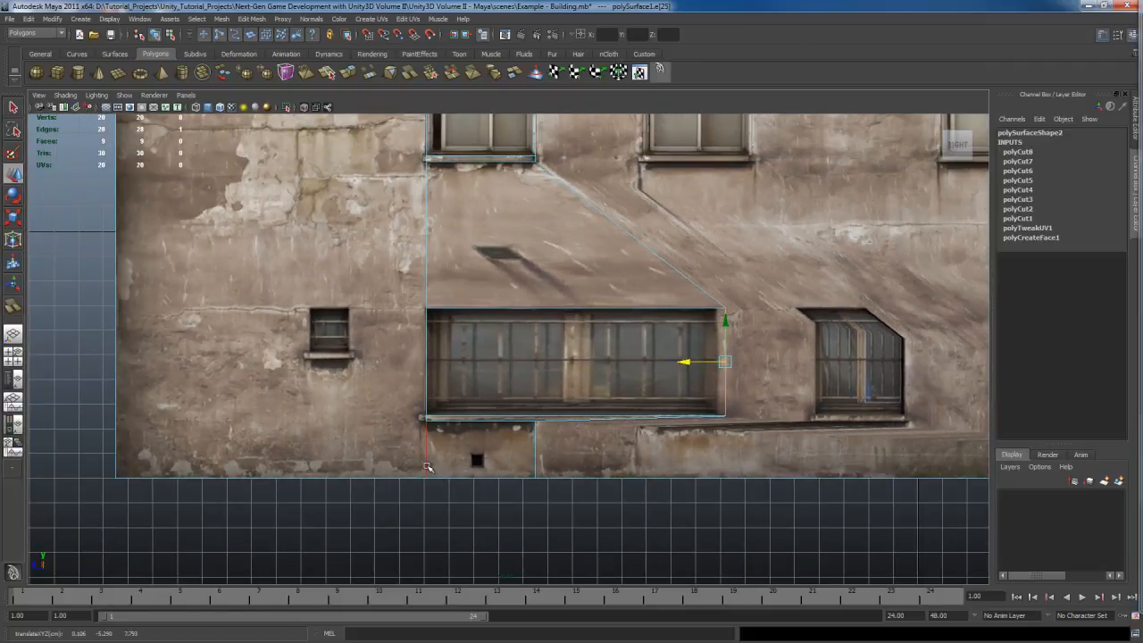
{"action": "key", "text": "ctrl+z"}
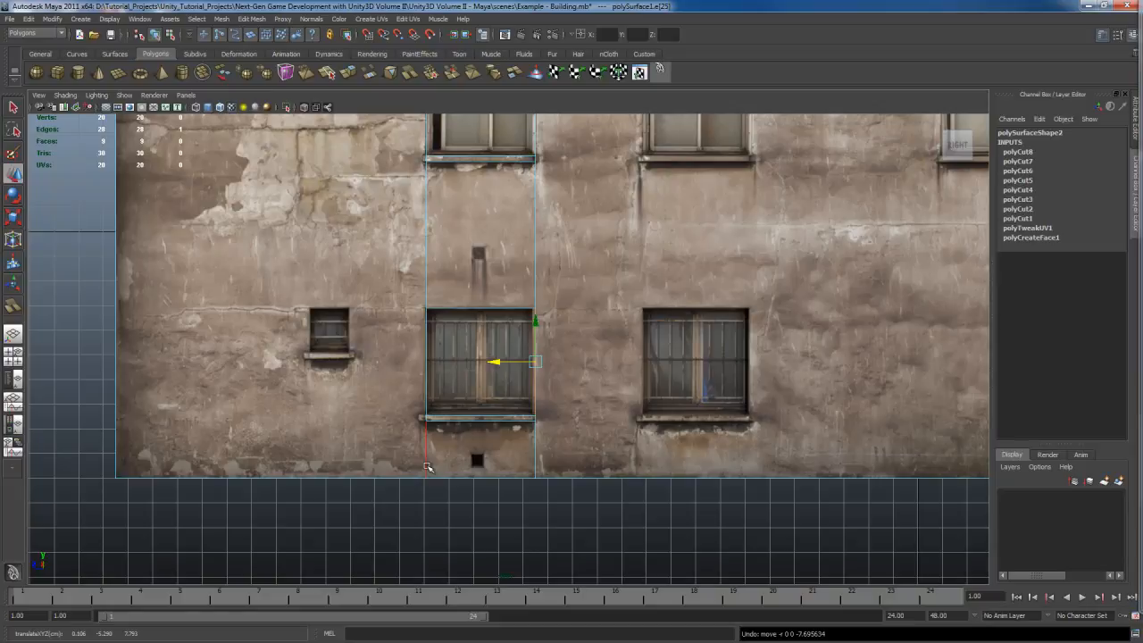
Step: Turn on Preserve UVs in the Move Tool settings
{"action": "middle_click_drag", "start_coordinate": [554, 429], "coordinate": [620, 430], "text": "alt"}
{"action": "scroll", "coordinate": [620, 429], "scroll_direction": "up", "scroll_amount": 5}
{"action": "middle_click_drag", "start_coordinate": [737, 447], "coordinate": [644, 435], "text": "alt"}
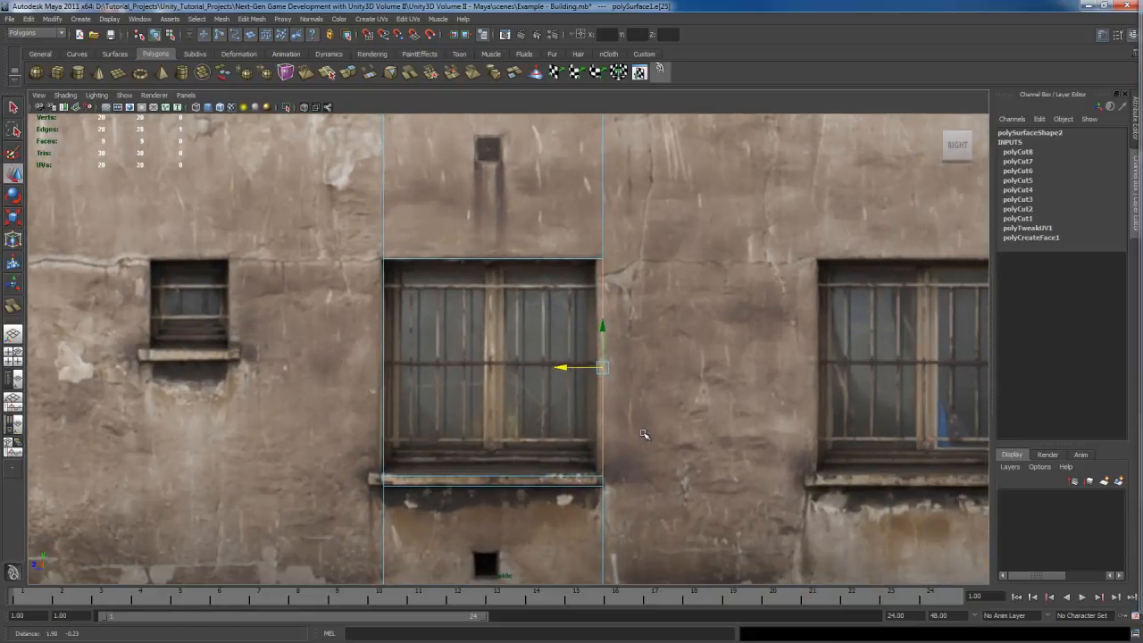
{"action": "scroll", "coordinate": [643, 434], "scroll_direction": "up", "scroll_amount": 2}
{"action": "middle_click_drag", "start_coordinate": [701, 468], "coordinate": [658, 429], "text": "alt"}
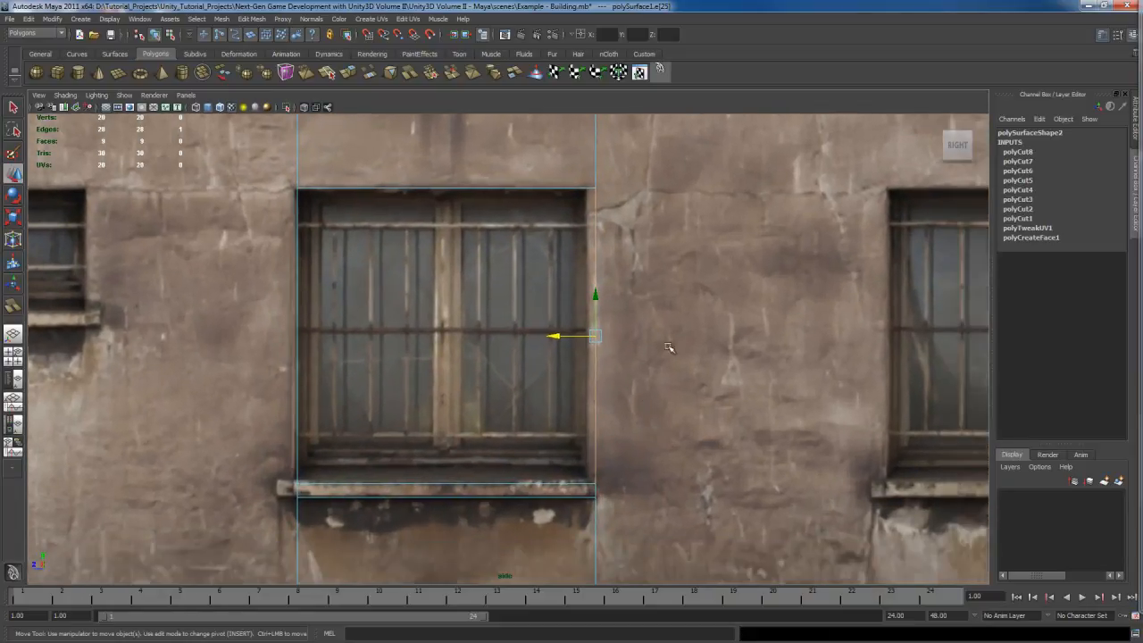
{"action": "key", "text": "w"}
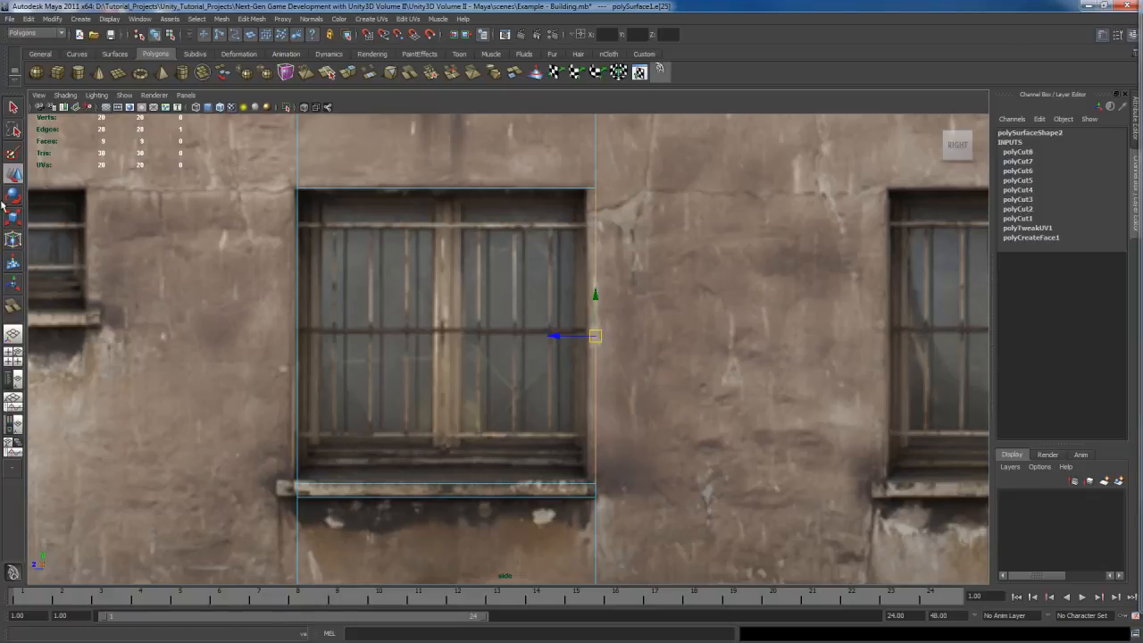
{"action": "double_click", "coordinate": [13, 174]}
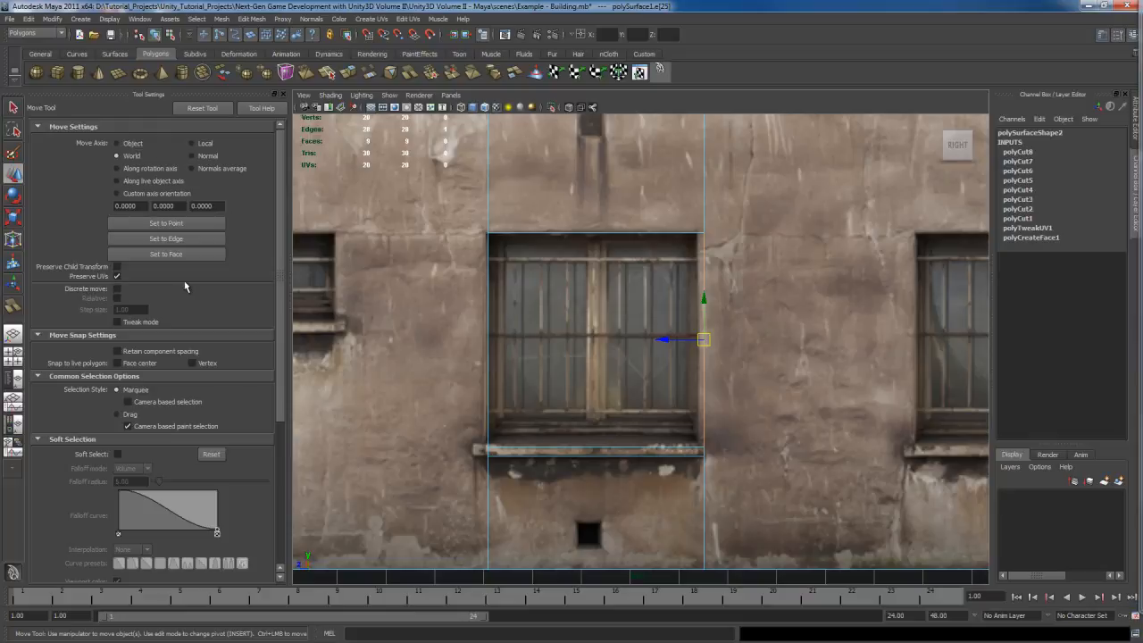
{"action": "left_click", "coordinate": [282, 94]}
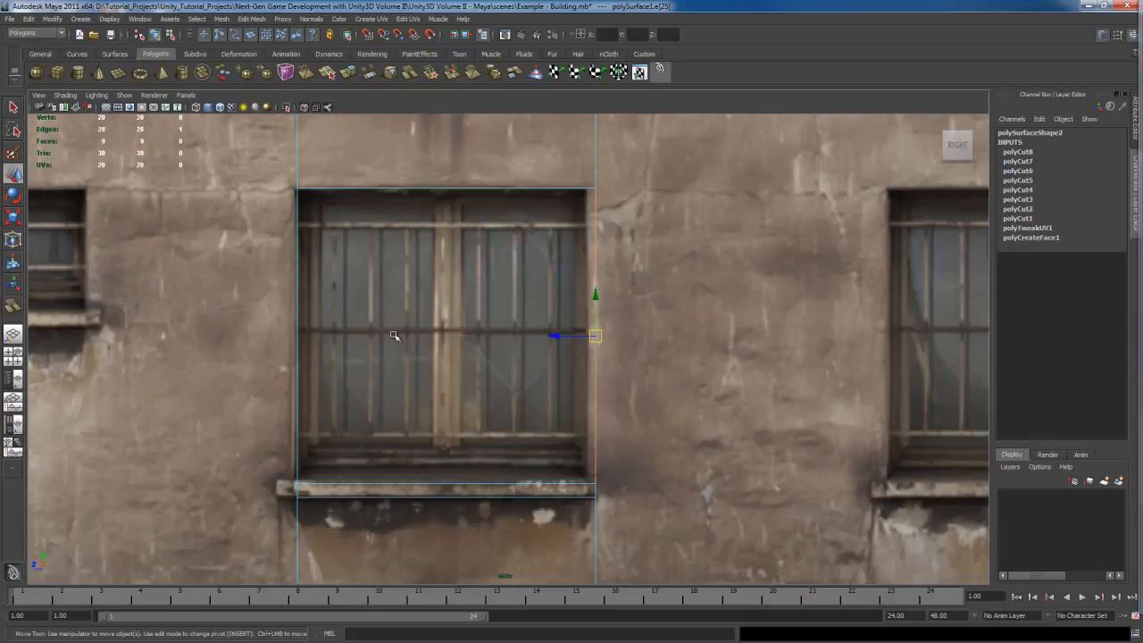
Step: Try sliding the window's right edge sideways with UVs preserved, then undo the moves
{"action": "middle_click_drag", "start_coordinate": [469, 429], "coordinate": [430, 419], "text": "alt"}
{"action": "middle_click_drag", "start_coordinate": [510, 383], "coordinate": [684, 394]}
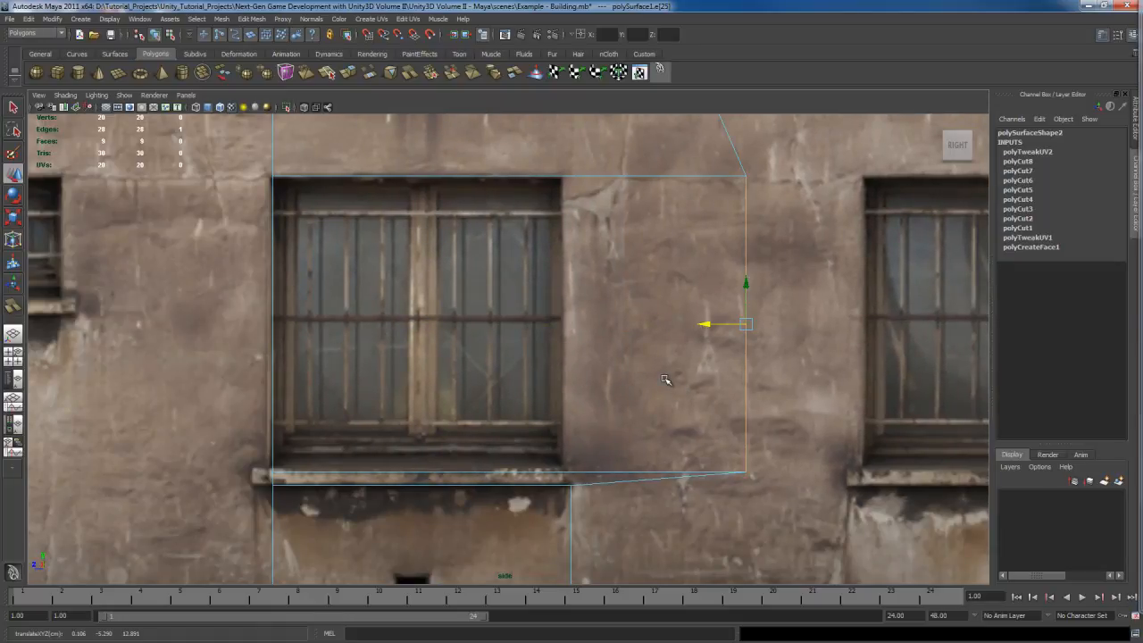
{"action": "middle_click_drag", "start_coordinate": [788, 390], "coordinate": [751, 409], "text": "alt"}
{"action": "scroll", "coordinate": [771, 413], "scroll_direction": "down", "scroll_amount": 5}
{"action": "scroll", "coordinate": [751, 408], "scroll_direction": "up", "scroll_amount": 1}
{"action": "scroll", "coordinate": [751, 408], "scroll_direction": "up", "scroll_amount": 1}
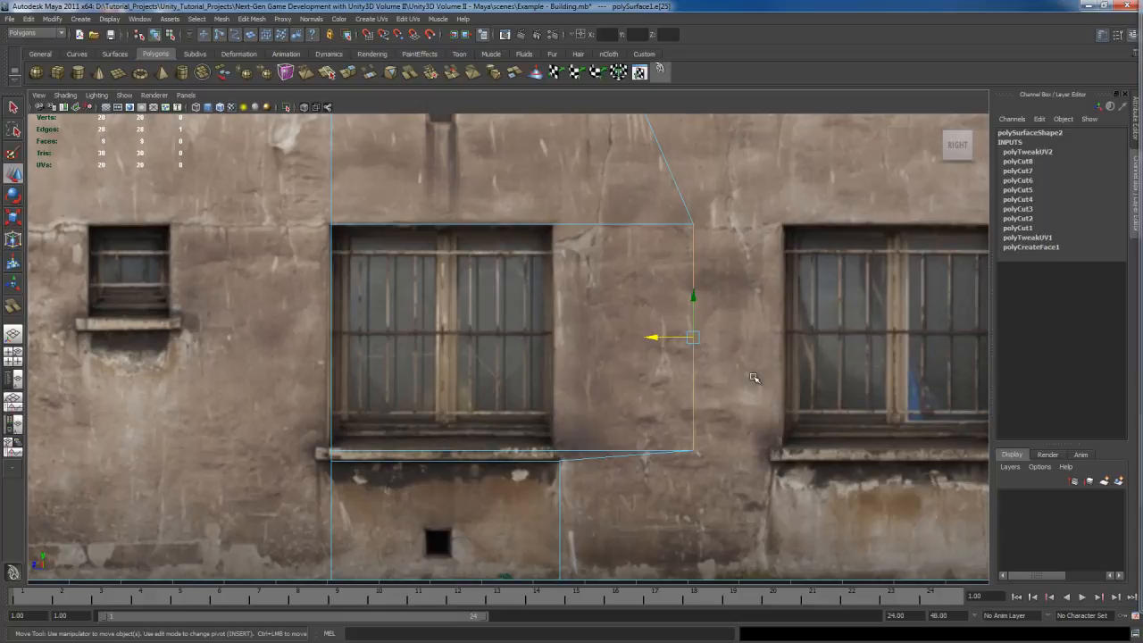
{"action": "key", "text": "ctrl+z"}
{"action": "middle_click_drag", "start_coordinate": [631, 384], "coordinate": [689, 418], "text": "alt"}
{"action": "scroll", "coordinate": [683, 415], "scroll_direction": "up", "scroll_amount": 1}
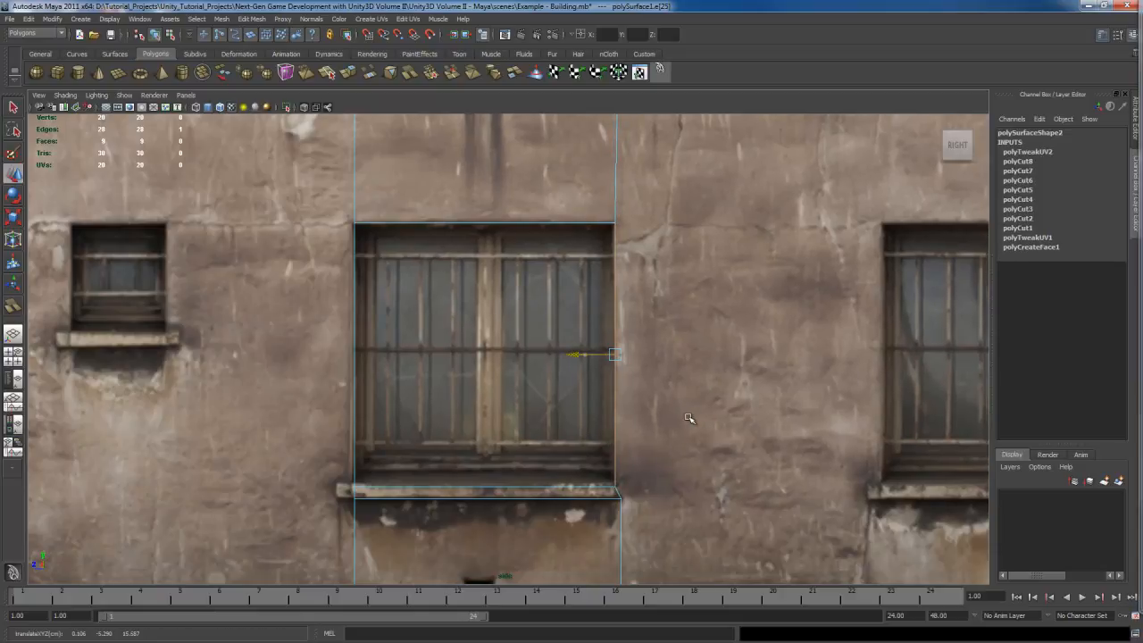
{"action": "key", "text": "ctrl+z"}
Step: Switch to vertex selection and move the vertices of the window's right cut line onto the window's edge
{"action": "right_click_drag", "start_coordinate": [710, 435], "coordinate": [666, 488], "text": "alt"}
{"action": "middle_click_drag", "start_coordinate": [666, 489], "coordinate": [657, 398], "text": "alt"}
{"action": "key", "text": "q"}
{"action": "right_click", "coordinate": [606, 360]}
{"action": "right_click_drag", "start_coordinate": [601, 361], "coordinate": [576, 367]}
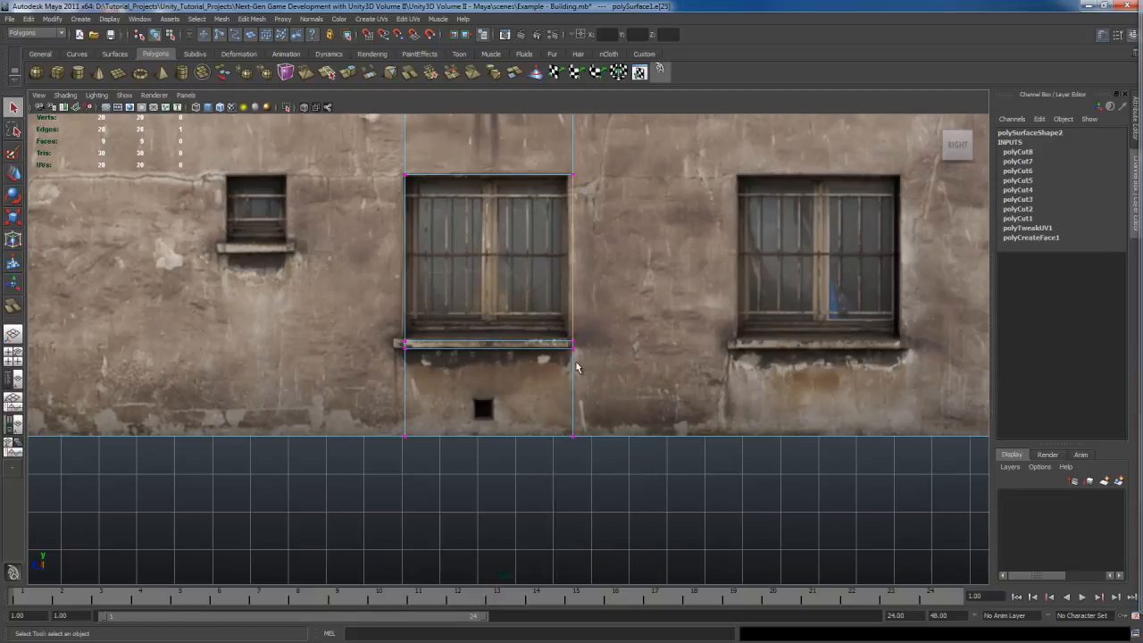
{"action": "left_click_drag", "start_coordinate": [560, 481], "coordinate": [616, 327]}
{"action": "middle_click_drag", "start_coordinate": [582, 195], "coordinate": [588, 277], "text": "alt"}
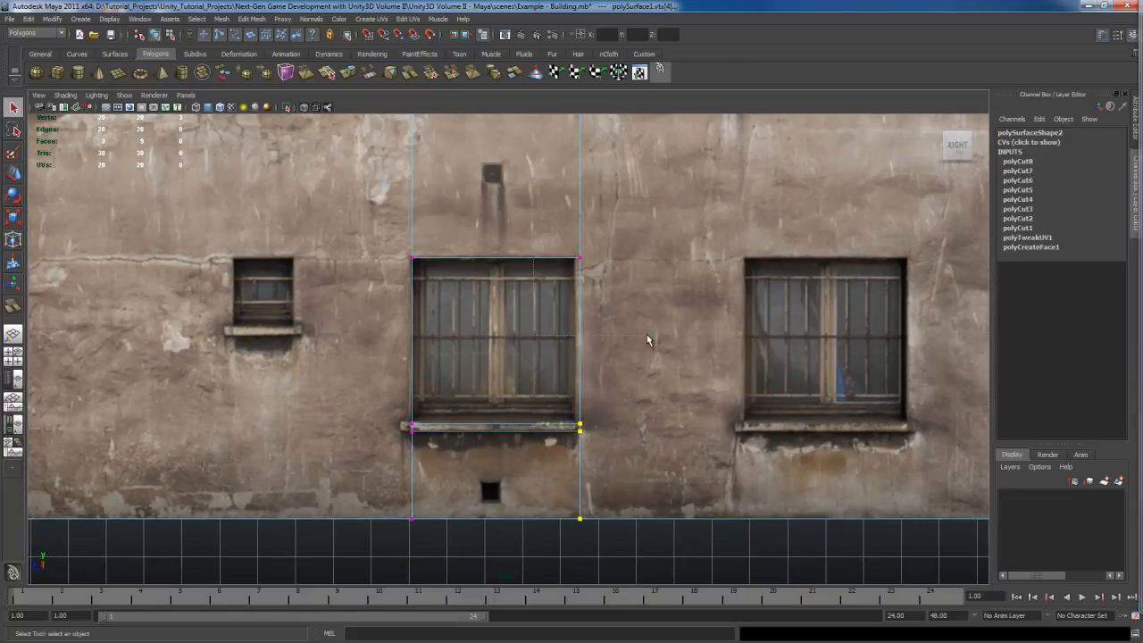
{"action": "scroll", "coordinate": [648, 397], "scroll_direction": "up", "scroll_amount": 3}
{"action": "middle_click_drag", "start_coordinate": [656, 476], "coordinate": [693, 382], "text": "alt"}
{"action": "key", "text": "w"}
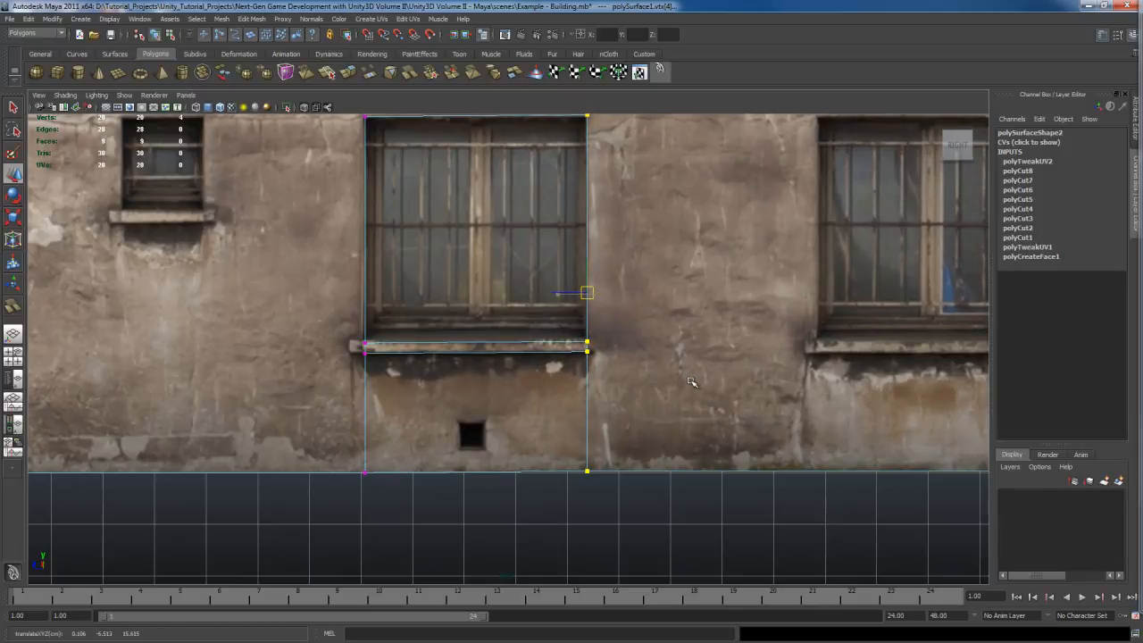
Step: Select the right cut line's vertex at the window's top corner and nudge it to fit the frame
{"action": "scroll", "coordinate": [625, 357], "scroll_direction": "down", "scroll_amount": 3}
{"action": "key", "text": "q"}
{"action": "scroll", "coordinate": [634, 397], "scroll_direction": "up", "scroll_amount": 4}
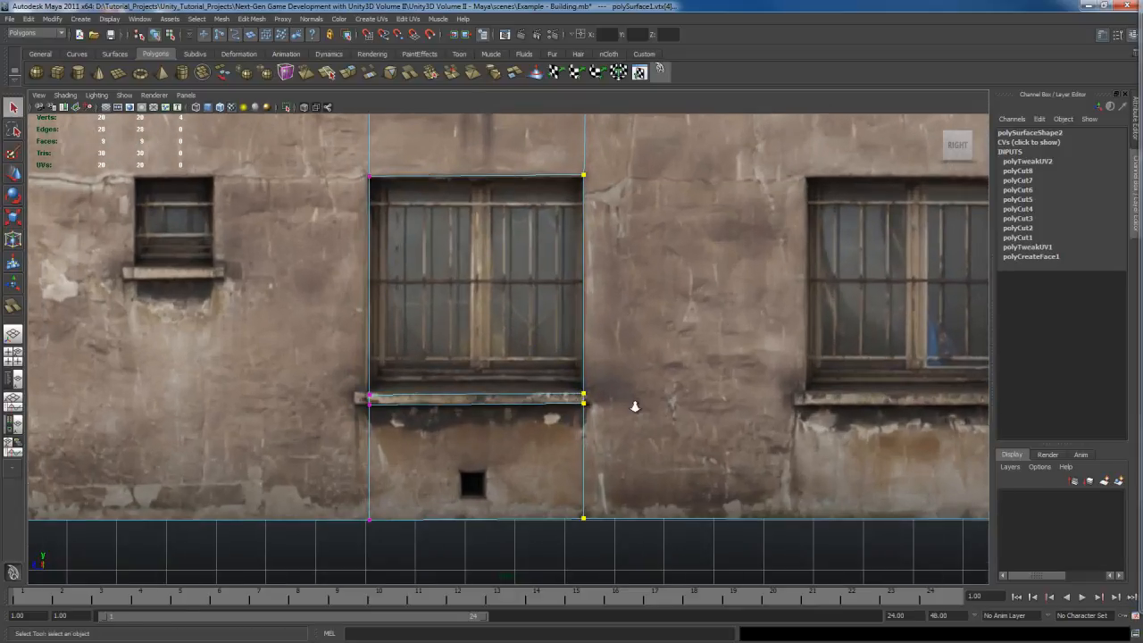
{"action": "middle_click_drag", "start_coordinate": [633, 334], "coordinate": [644, 358], "text": "alt"}
{"action": "middle_click_drag", "start_coordinate": [656, 284], "coordinate": [662, 376], "text": "alt"}
{"action": "key", "text": "w"}
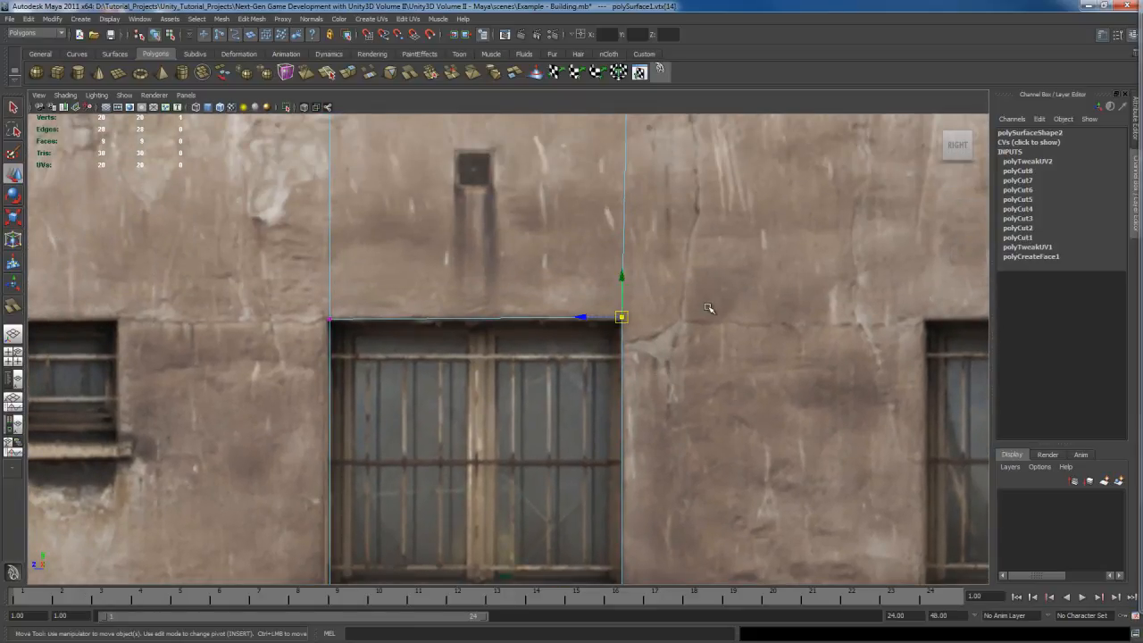
{"action": "middle_click_drag", "start_coordinate": [690, 283], "coordinate": [691, 286], "text": "shift"}
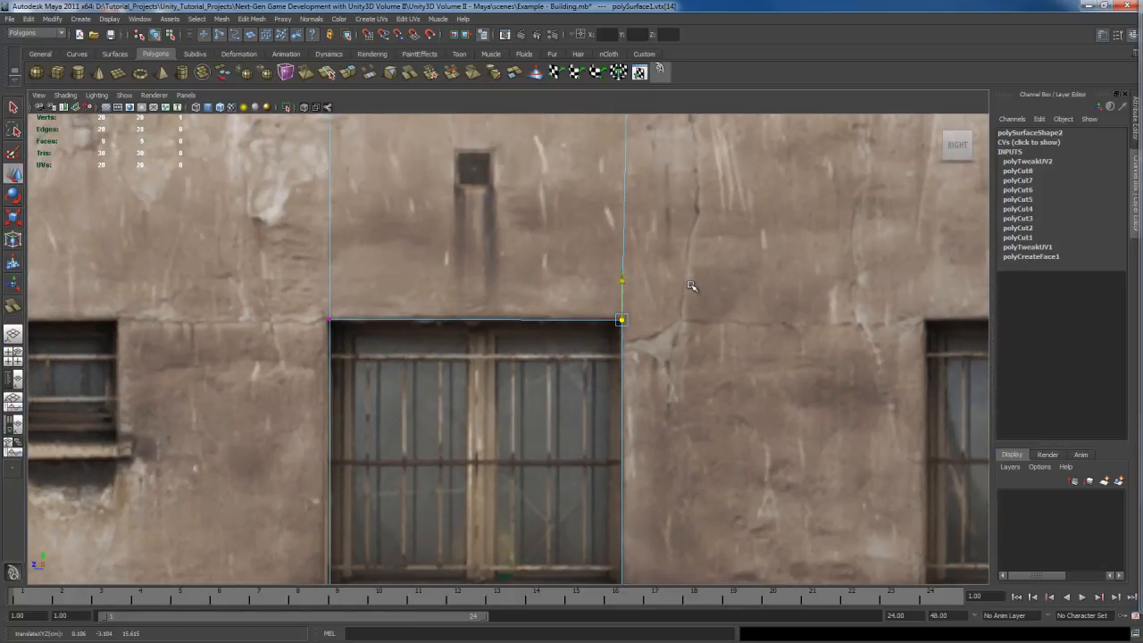
{"action": "middle_click_drag", "start_coordinate": [698, 340], "coordinate": [699, 391], "text": "alt"}
{"action": "middle_click_drag", "start_coordinate": [714, 273], "coordinate": [724, 438], "text": "alt"}
{"action": "middle_click_drag", "start_coordinate": [727, 394], "coordinate": [734, 535], "text": "alt"}
{"action": "middle_click_drag", "start_coordinate": [710, 234], "coordinate": [720, 457], "text": "alt"}
{"action": "scroll", "coordinate": [707, 496], "scroll_direction": "down", "scroll_amount": 4}
{"action": "scroll", "coordinate": [693, 474], "scroll_direction": "up", "scroll_amount": 1}
{"action": "key", "text": "q"}
{"action": "scroll", "coordinate": [694, 469], "scroll_direction": "up", "scroll_amount": 1}
Step: Try extruding the lower window face inward with reset Extrude Face options, then undo the extrusion
{"action": "right_click_drag", "start_coordinate": [557, 285], "coordinate": [557, 312]}
{"action": "left_click", "coordinate": [572, 367]}
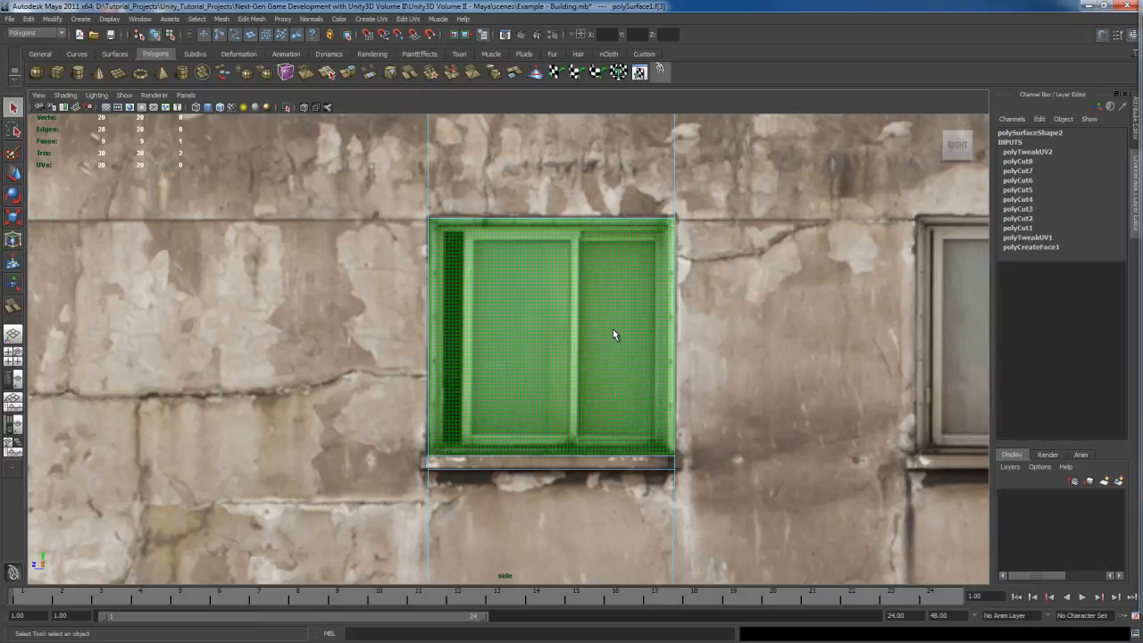
{"action": "key", "text": "space"}
{"action": "key", "text": "space"}
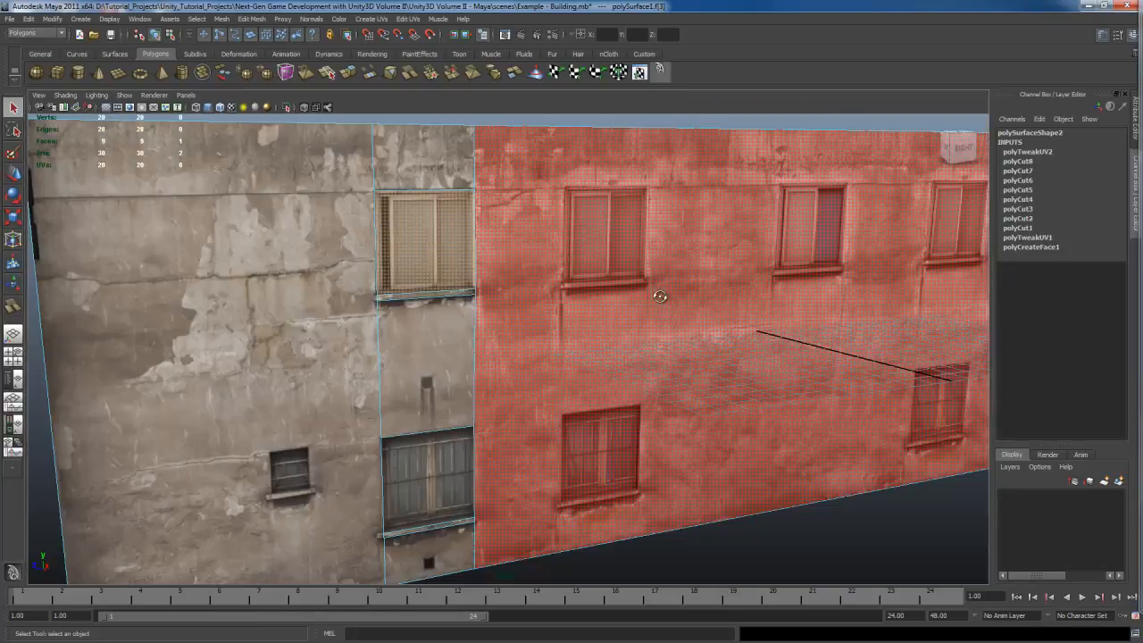
{"action": "left_click_drag", "start_coordinate": [659, 293], "coordinate": [671, 324], "text": "alt"}
{"action": "scroll", "coordinate": [672, 305], "scroll_direction": "up", "scroll_amount": 6}
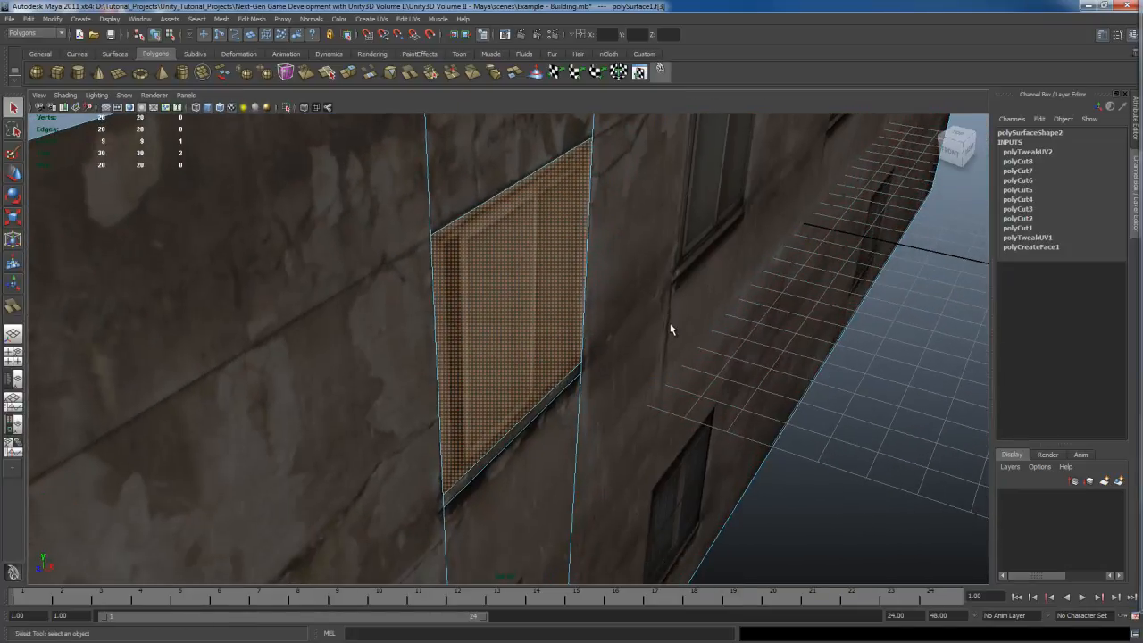
{"action": "right_click_drag", "start_coordinate": [551, 270], "coordinate": [577, 298], "text": "shift"}
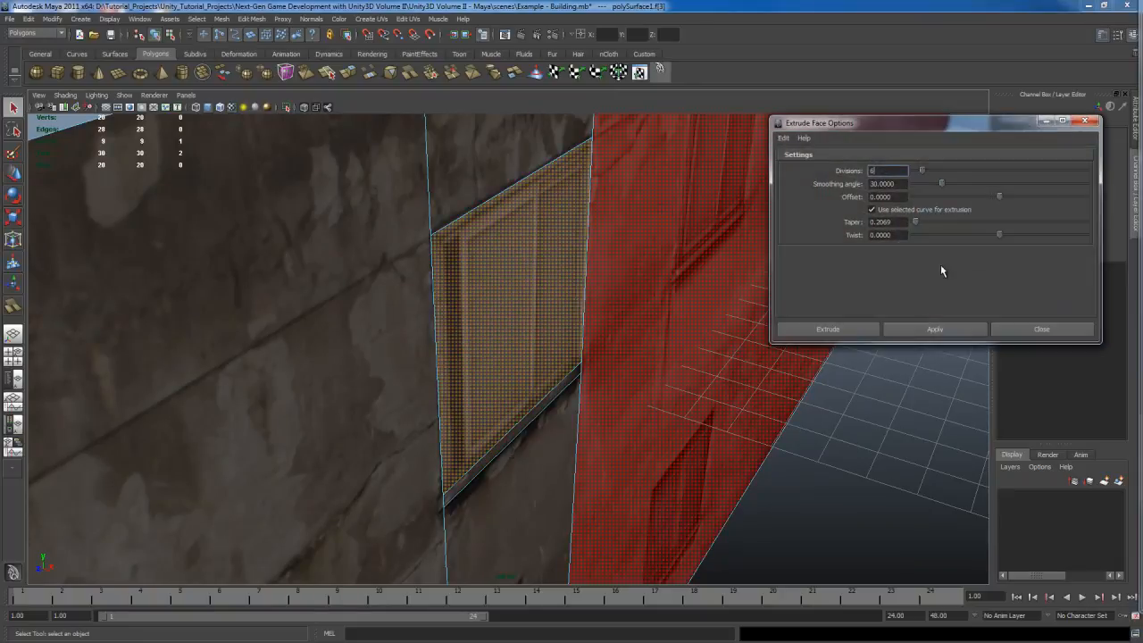
{"action": "left_click", "coordinate": [783, 138]}
{"action": "left_click", "coordinate": [799, 178]}
{"action": "left_click", "coordinate": [854, 330]}
{"action": "left_click_drag", "start_coordinate": [550, 325], "coordinate": [518, 314]}
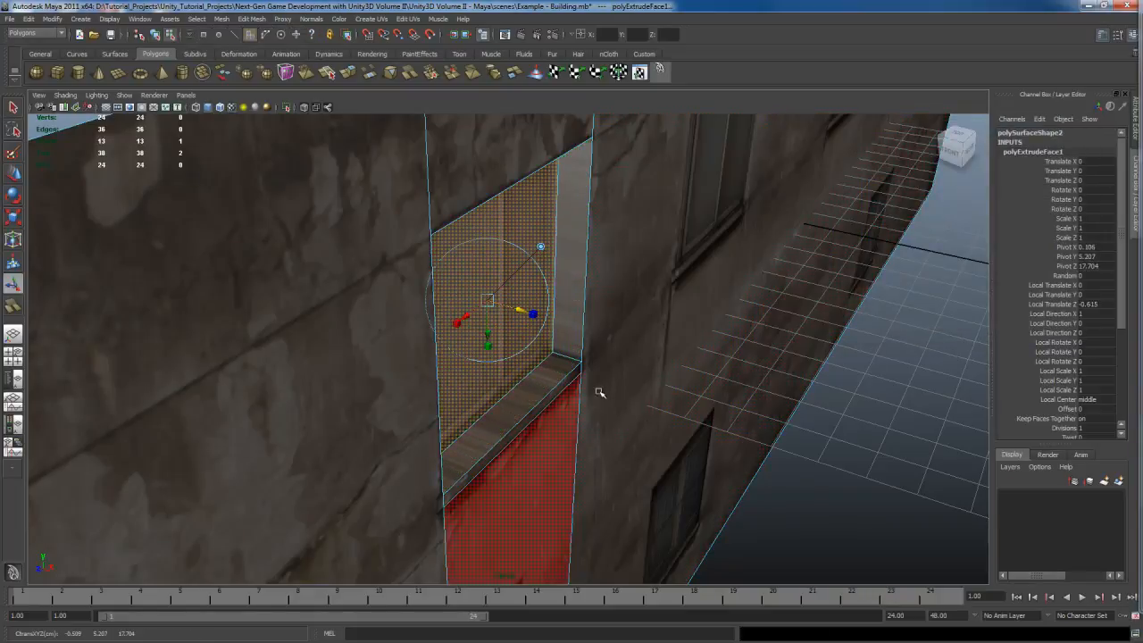
{"action": "left_click_drag", "start_coordinate": [598, 391], "coordinate": [620, 391], "text": "alt"}
{"action": "key", "text": "q"}
{"action": "left_click", "coordinate": [588, 295]}
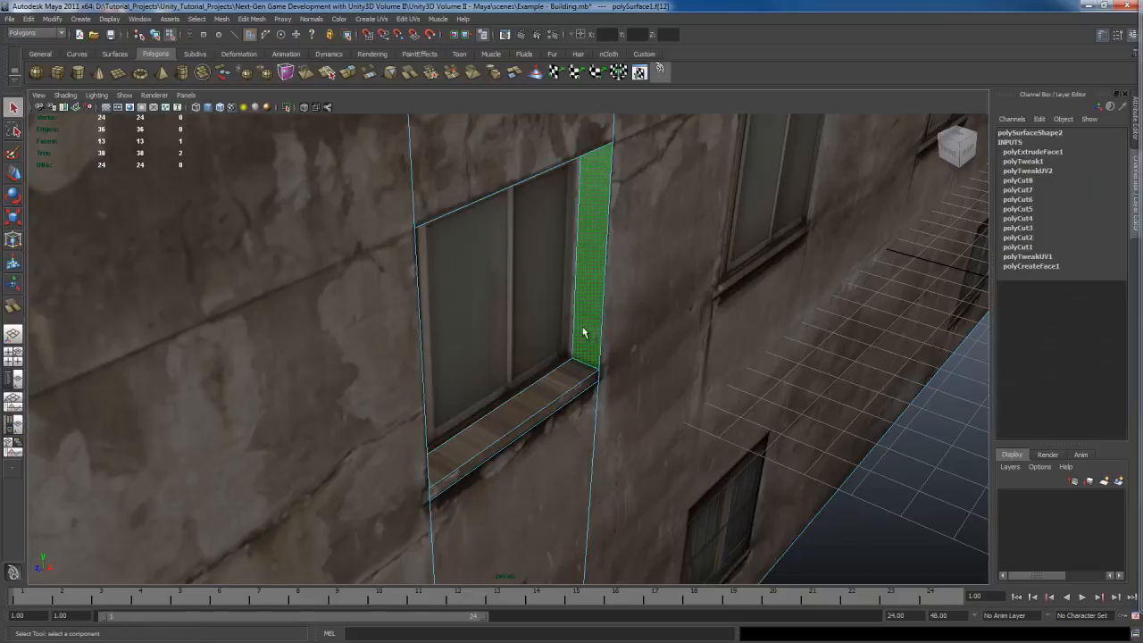
{"action": "left_click_drag", "start_coordinate": [720, 379], "coordinate": [695, 377], "text": "alt"}
{"action": "key", "text": "ctrl+z"}
{"action": "key", "text": "ctrl+z"}
{"action": "key", "text": "ctrl+z"}
{"action": "key", "text": "ctrl+z"}
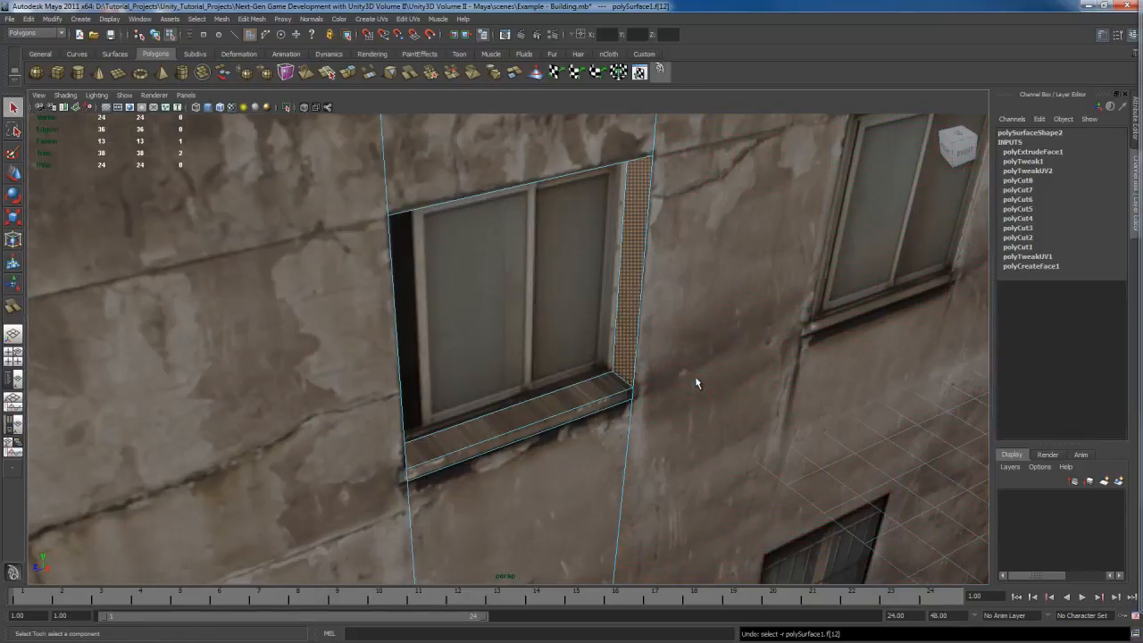
{"action": "key", "text": "ctrl+z"}
{"action": "key", "text": "ctrl+z"}
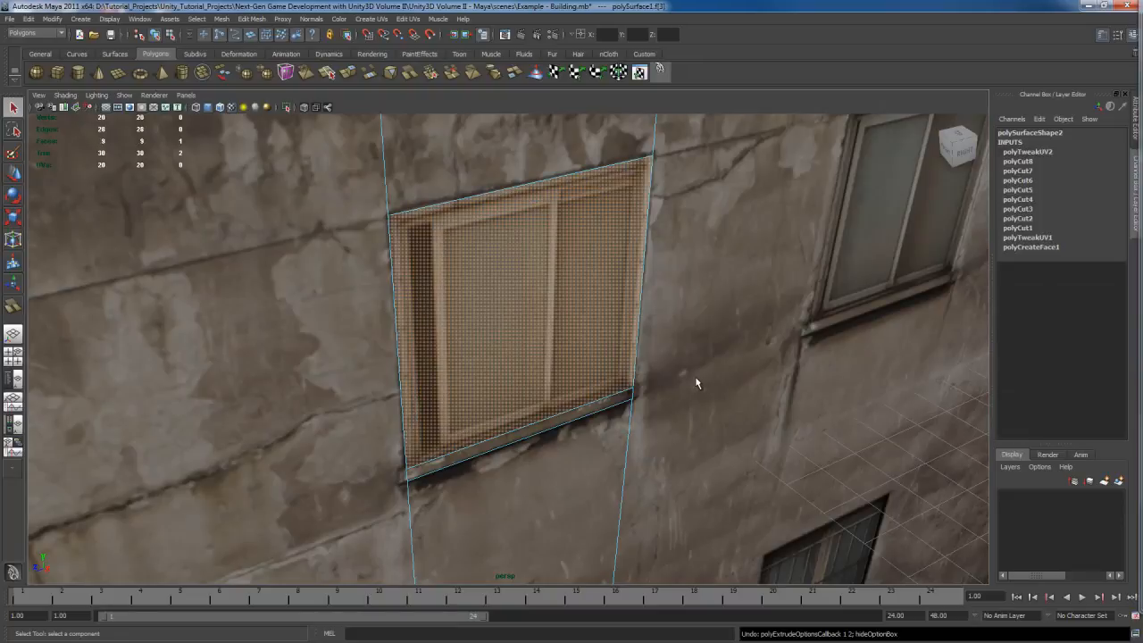
Step: Try extruding the window face again and scaling it to 0.85 as an inset, then undo it
{"action": "left_click_drag", "start_coordinate": [695, 376], "coordinate": [593, 364], "text": "alt"}
{"action": "key", "text": "w"}
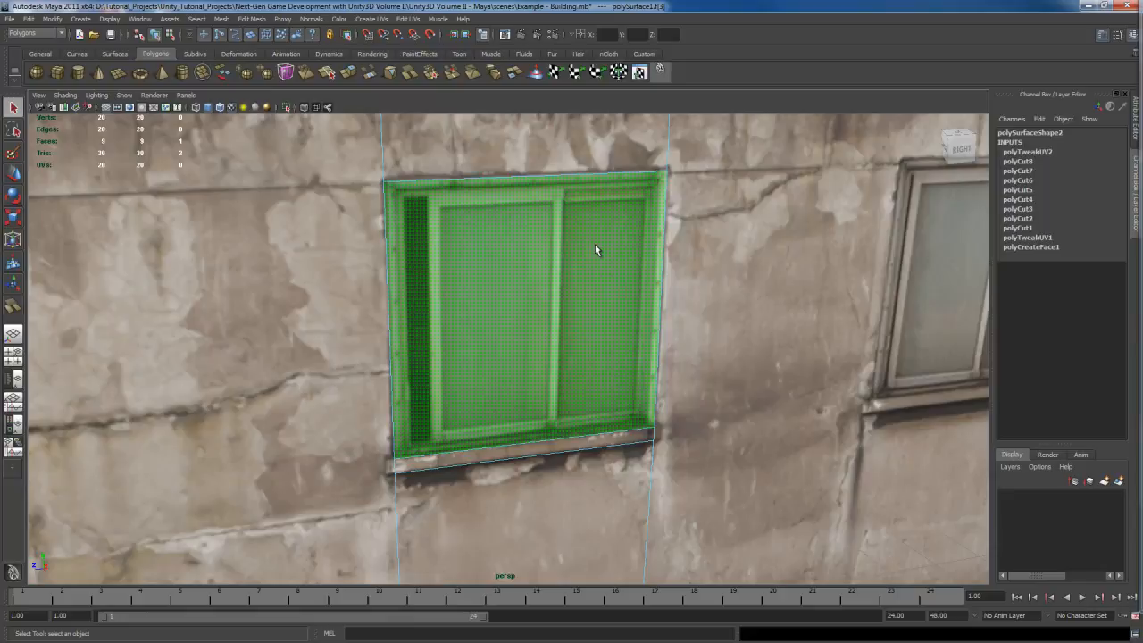
{"action": "right_click_drag", "start_coordinate": [596, 247], "coordinate": [619, 274], "text": "shift"}
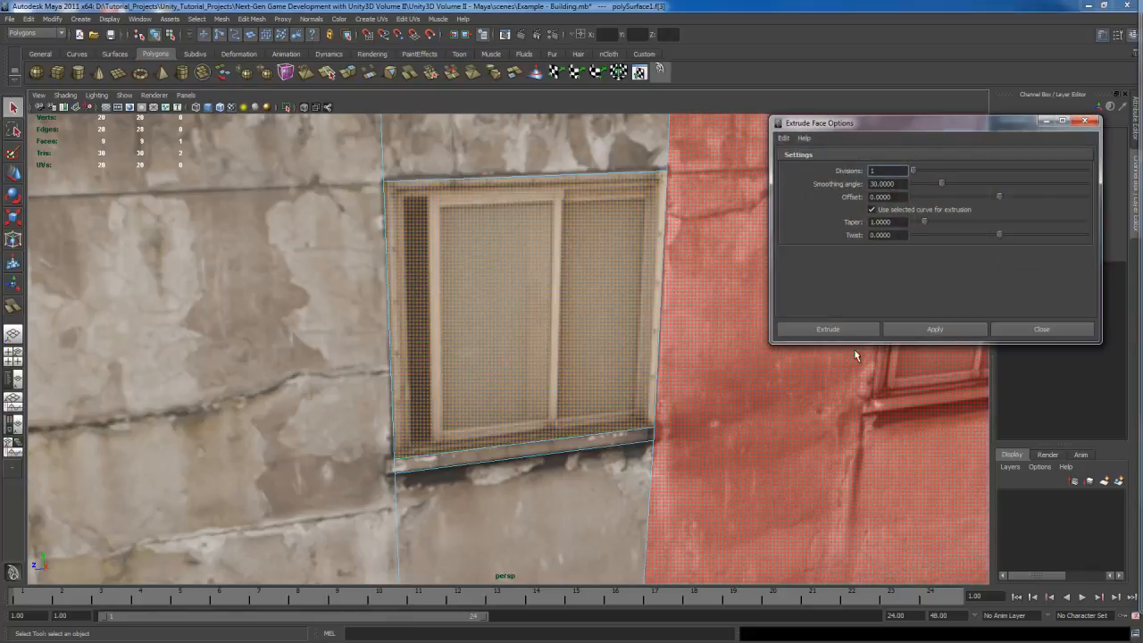
{"action": "left_click", "coordinate": [854, 328]}
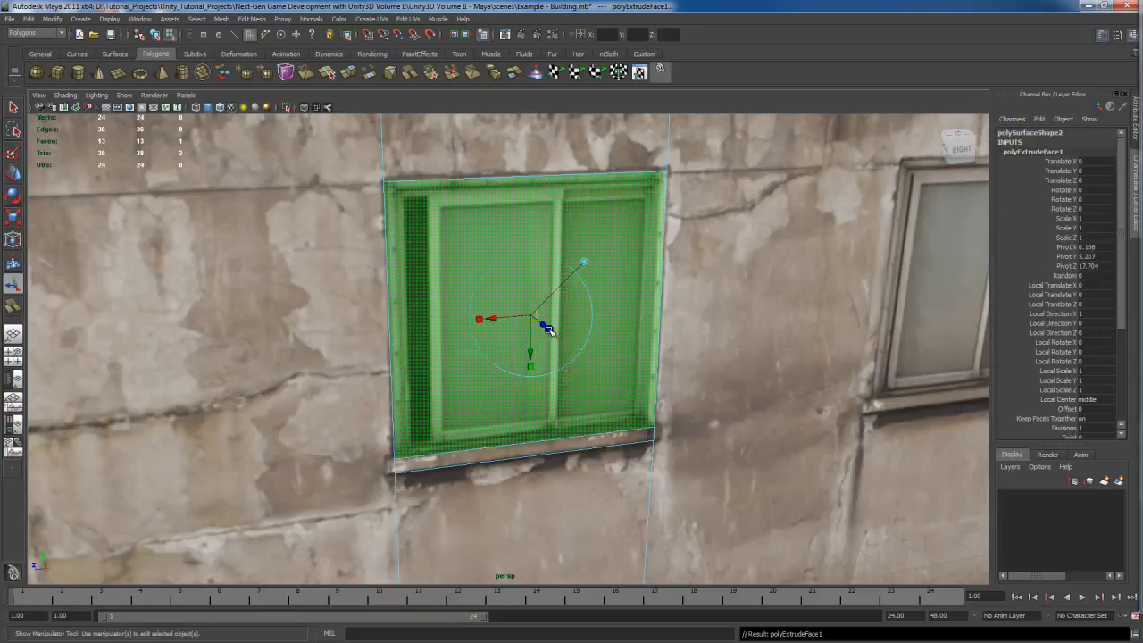
{"action": "left_click_drag", "start_coordinate": [532, 318], "coordinate": [526, 315]}
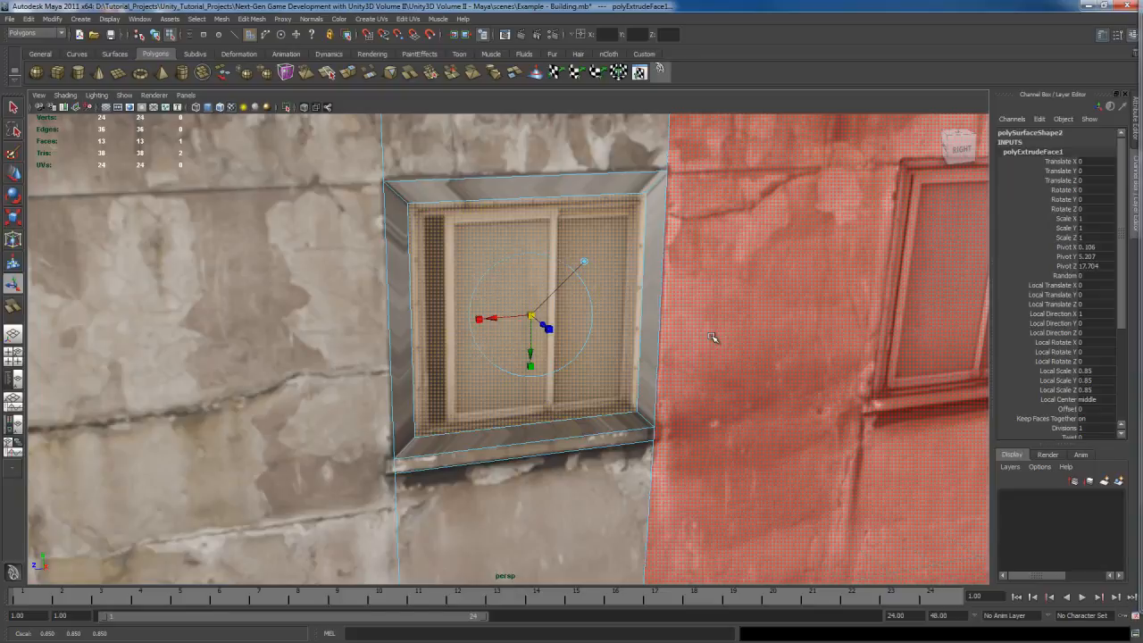
{"action": "left_click", "coordinate": [1066, 428]}
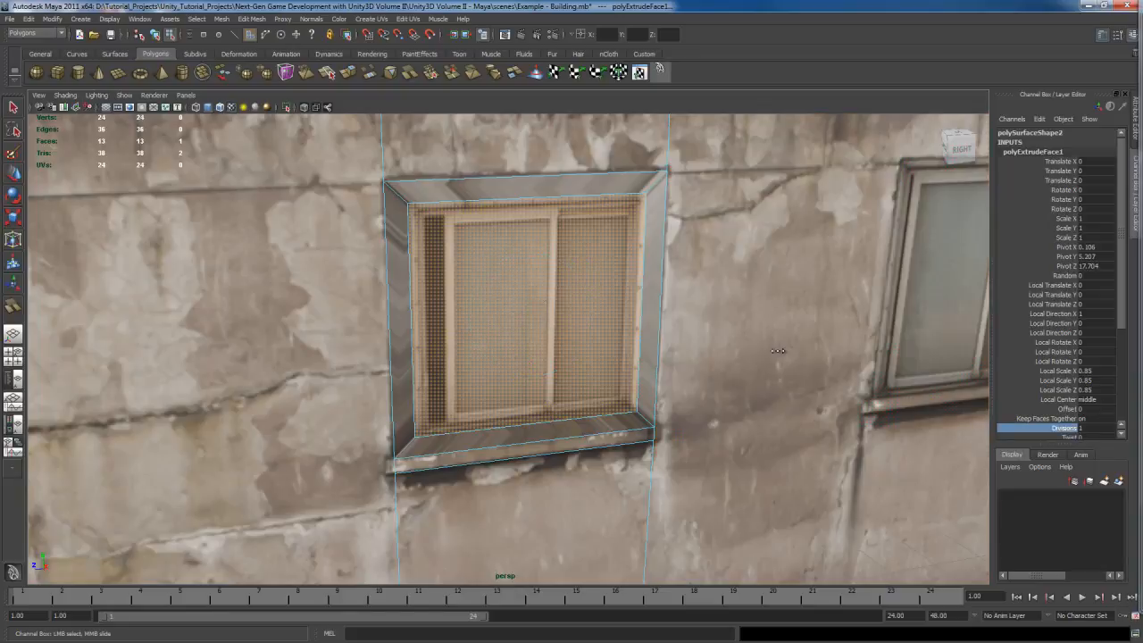
{"action": "middle_click_drag", "start_coordinate": [778, 352], "coordinate": [770, 350]}
{"action": "key", "text": "ctrl+z"}
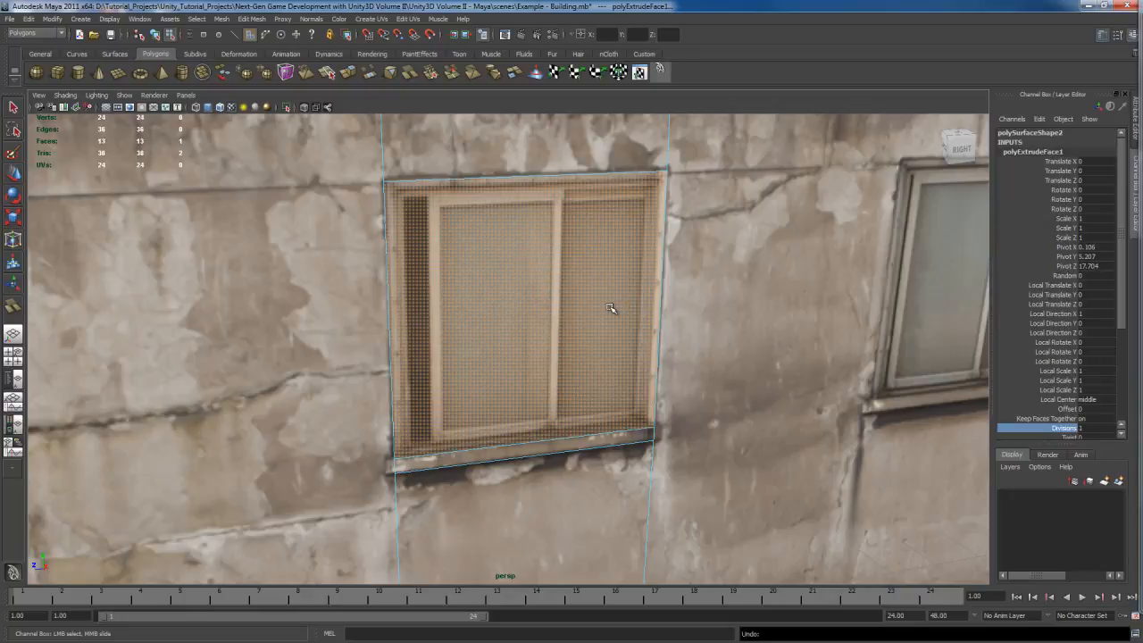
{"action": "key", "text": "ctrl+z"}
{"action": "left_click_drag", "start_coordinate": [602, 311], "coordinate": [622, 316], "text": "alt"}
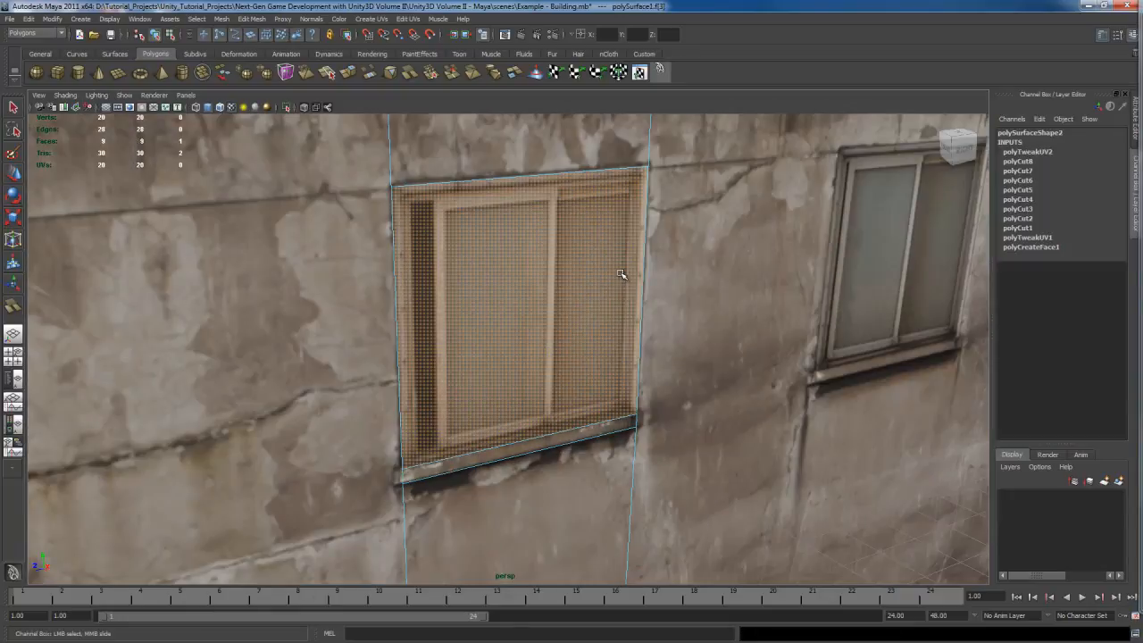
Step: Split the wall vertically inside the window's right frame, from its top edge down to the sill
{"action": "key", "text": "space"}
{"action": "key", "text": "space"}
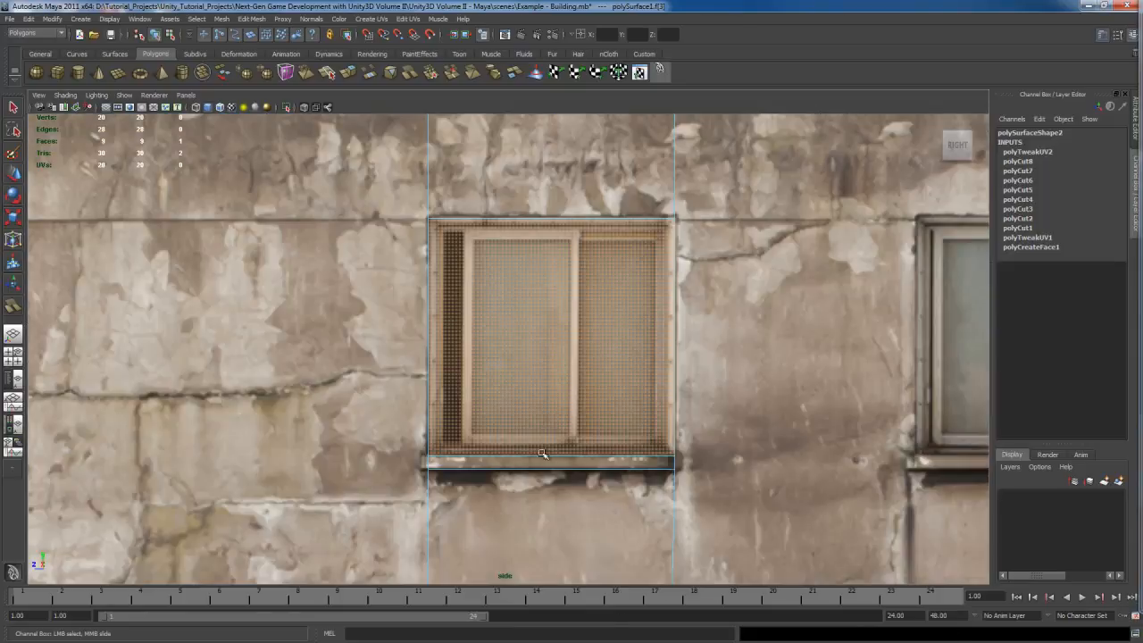
{"action": "middle_click_drag", "start_coordinate": [555, 381], "coordinate": [510, 395], "text": "alt"}
{"action": "right_click_drag", "start_coordinate": [510, 396], "coordinate": [546, 405], "text": "alt"}
{"action": "middle_click_drag", "start_coordinate": [546, 405], "coordinate": [540, 382], "text": "alt"}
{"action": "key", "text": "q"}
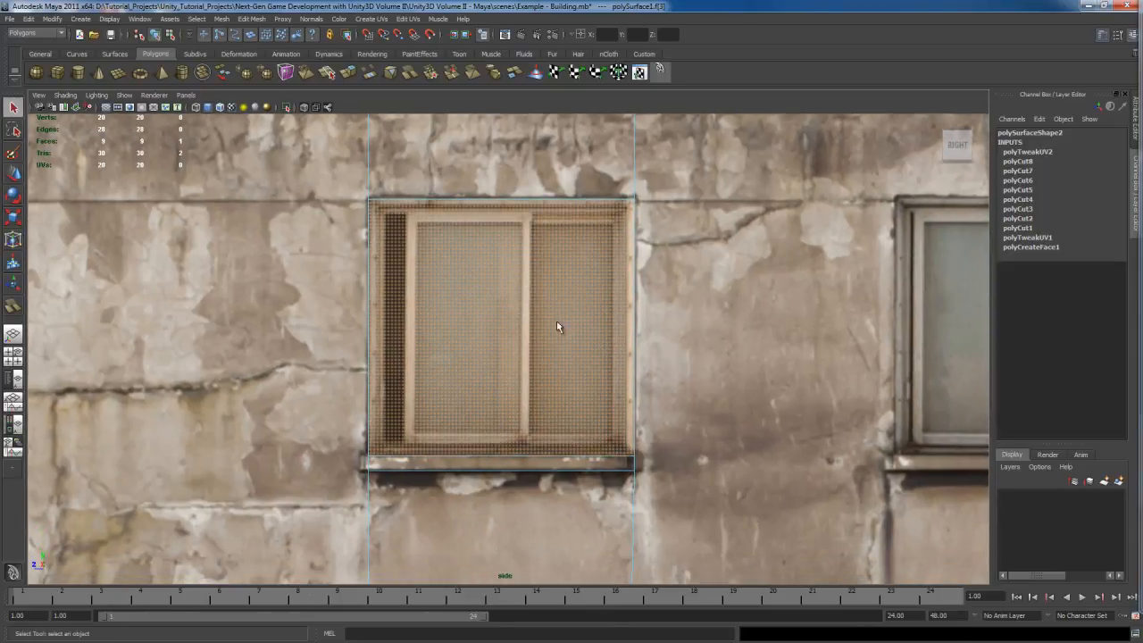
{"action": "right_click_drag", "start_coordinate": [572, 308], "coordinate": [633, 292]}
{"action": "left_click", "coordinate": [558, 340]}
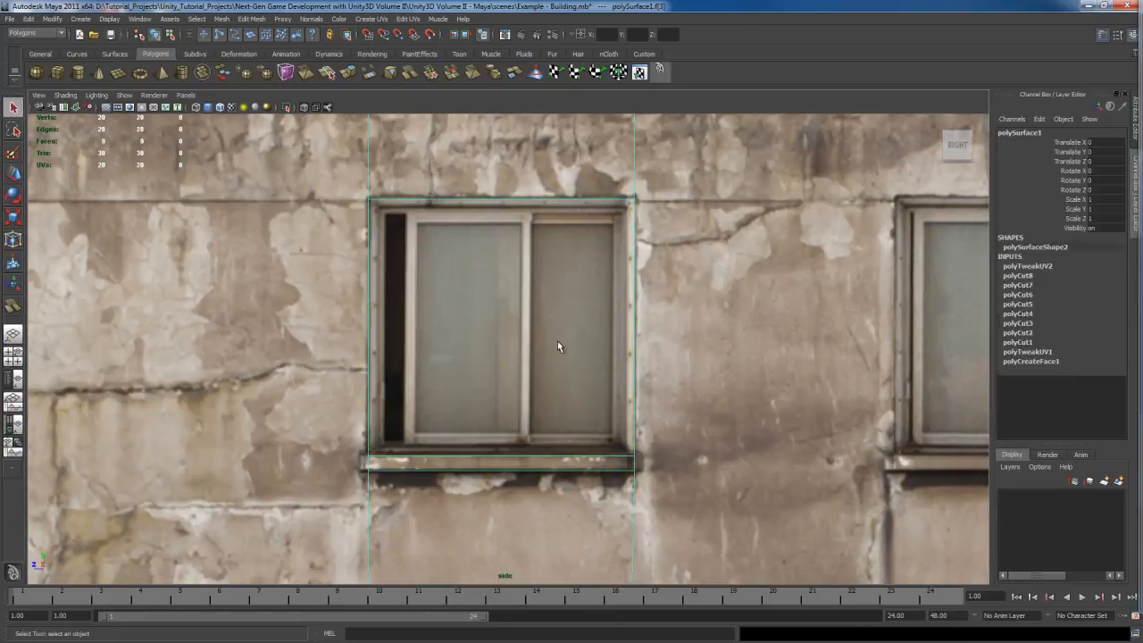
{"action": "middle_click_drag", "start_coordinate": [557, 341], "coordinate": [578, 361], "text": "alt"}
{"action": "scroll", "coordinate": [577, 361], "scroll_direction": "up", "scroll_amount": 2}
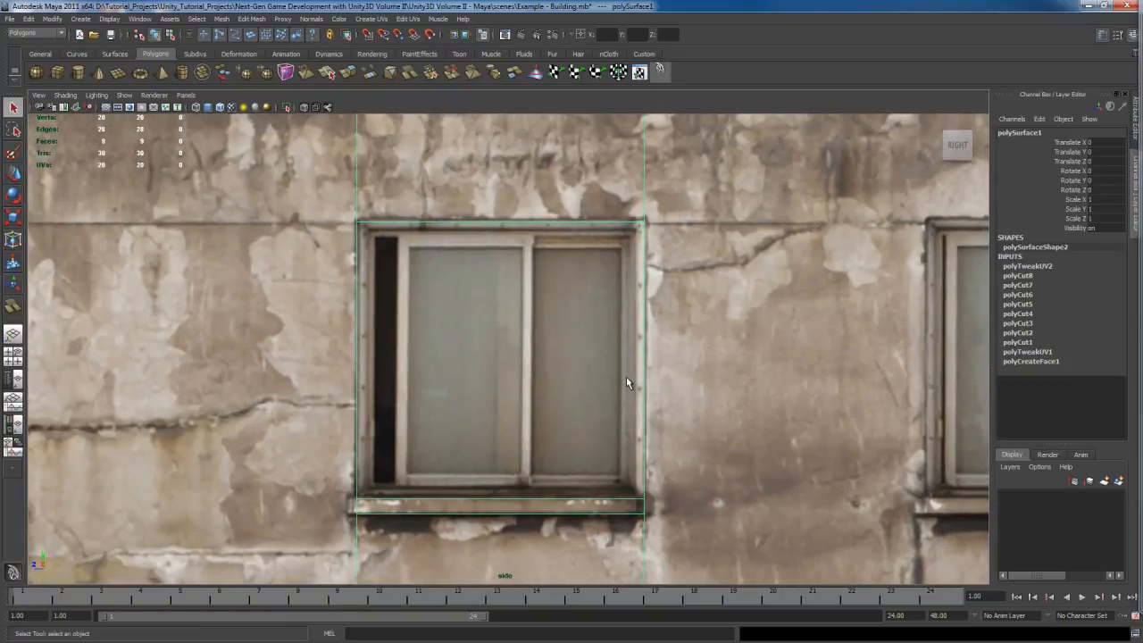
{"action": "right_click_drag", "start_coordinate": [626, 283], "coordinate": [564, 289]}
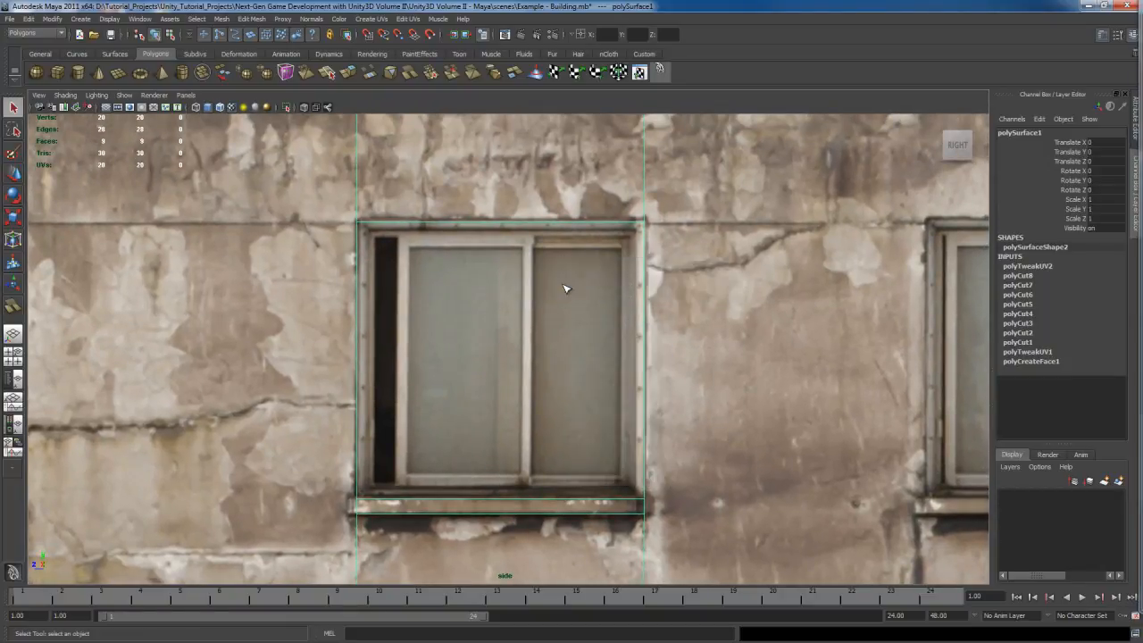
{"action": "left_click", "coordinate": [638, 225]}
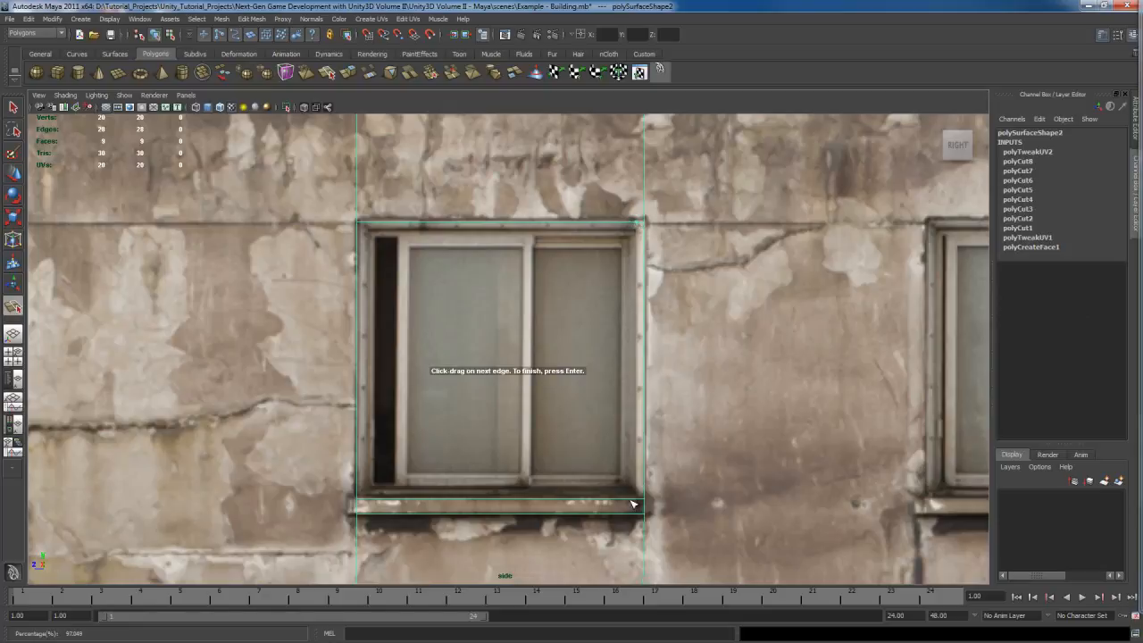
{"action": "left_click", "coordinate": [637, 502]}
{"action": "left_click_drag", "start_coordinate": [637, 502], "coordinate": [638, 502]}
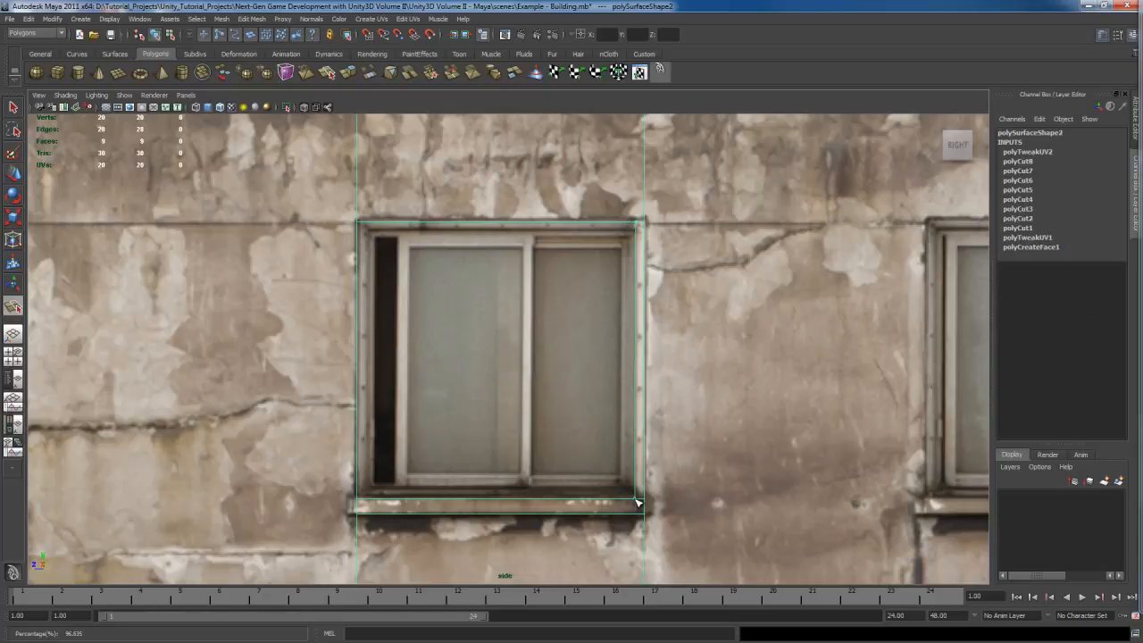
{"action": "key", "text": "Return"}
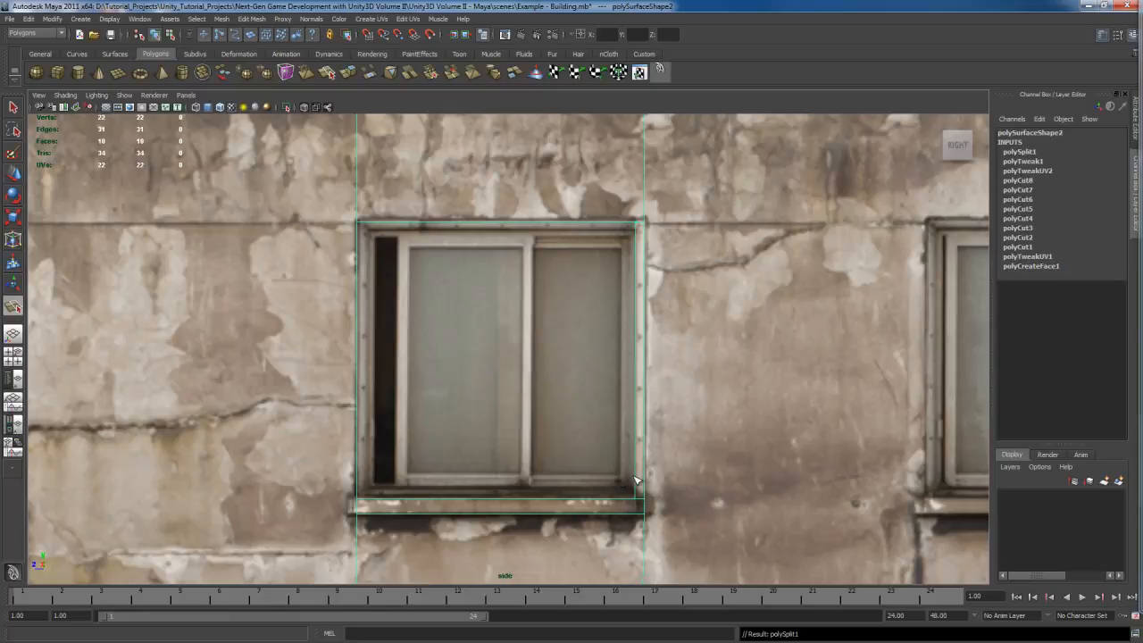
Step: Split along the bottom, left and top inside the frame to close a rectangle around the window glass
{"action": "left_click", "coordinate": [637, 491]}
{"action": "left_click_drag", "start_coordinate": [637, 491], "coordinate": [636, 490]}
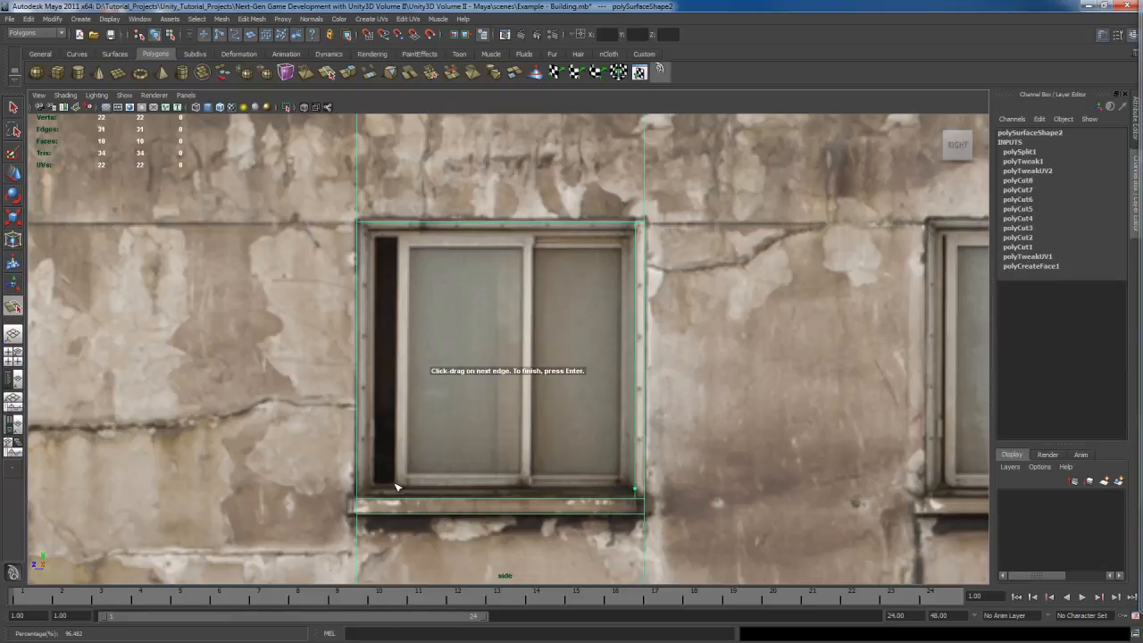
{"action": "left_click_drag", "start_coordinate": [361, 487], "coordinate": [373, 492]}
{"action": "key", "text": "Return"}
{"action": "left_click_drag", "start_coordinate": [379, 228], "coordinate": [375, 238]}
{"action": "key", "text": "Return"}
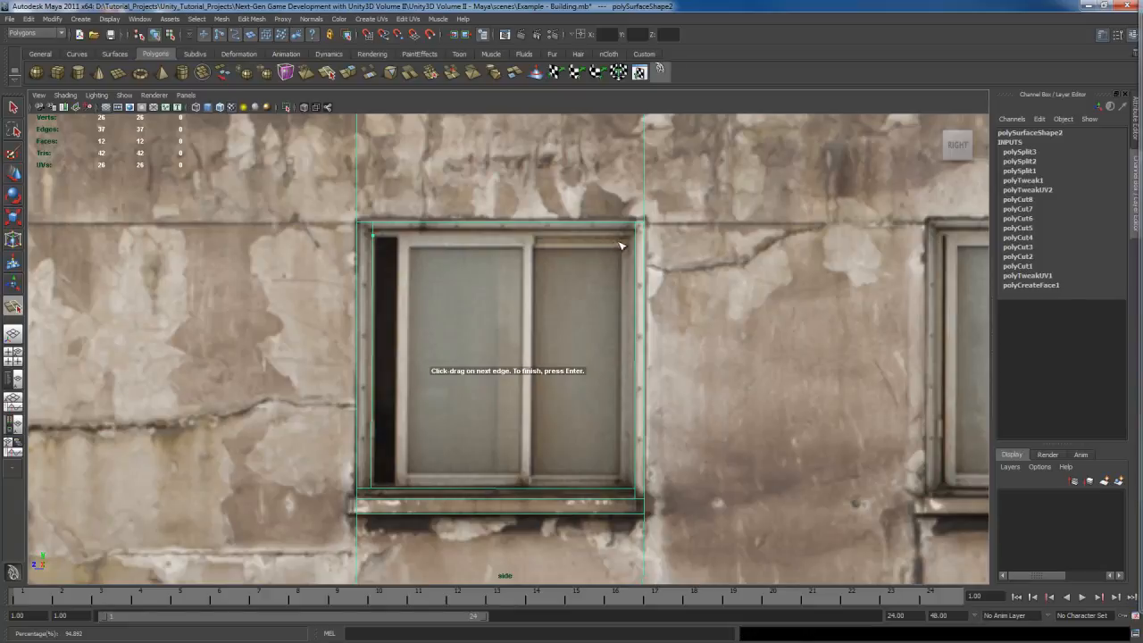
{"action": "left_click_drag", "start_coordinate": [638, 239], "coordinate": [638, 240]}
{"action": "key", "text": "Return"}
{"action": "key", "text": "q"}
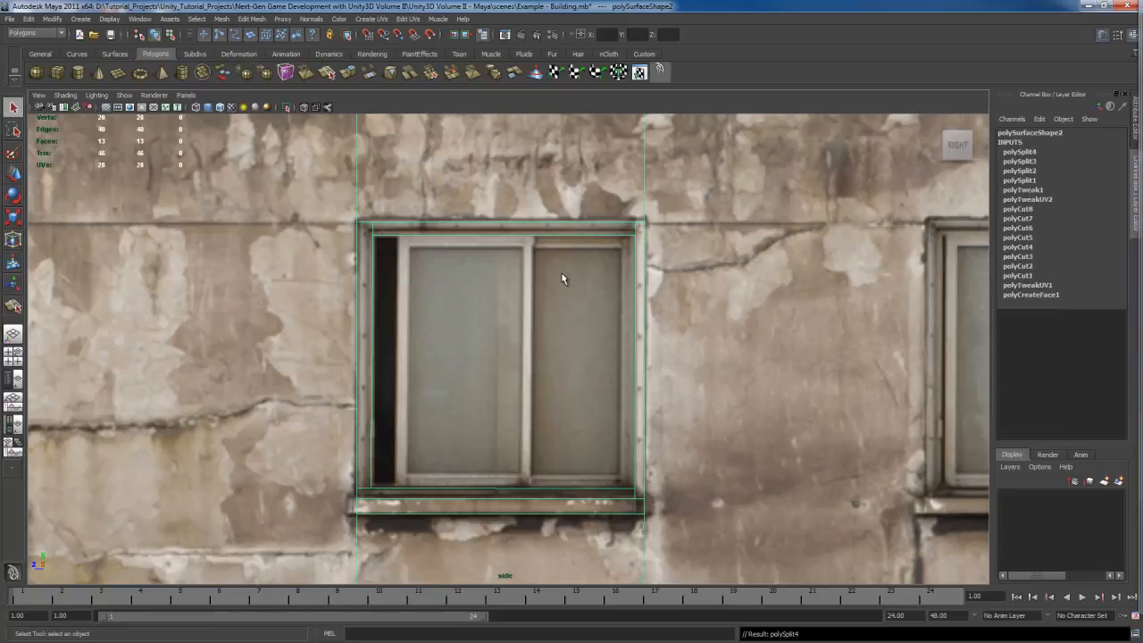
Step: Try merging the window frame's top-right corner vertices with the Merge Vertex Tool, then undo the merge
{"action": "right_click_drag", "start_coordinate": [563, 275], "coordinate": [563, 301]}
{"action": "left_click", "coordinate": [587, 424]}
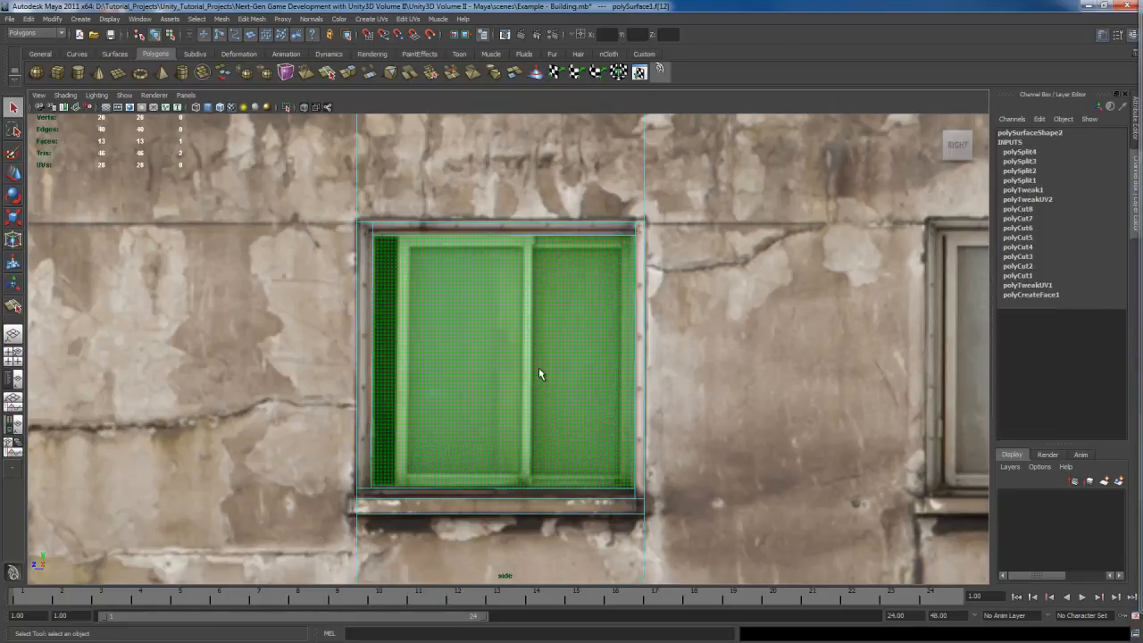
{"action": "middle_click_drag", "start_coordinate": [595, 443], "coordinate": [548, 442], "text": "alt"}
{"action": "scroll", "coordinate": [548, 441], "scroll_direction": "up", "scroll_amount": 2}
{"action": "middle_click_drag", "start_coordinate": [585, 260], "coordinate": [576, 336], "text": "alt"}
{"action": "scroll", "coordinate": [590, 320], "scroll_direction": "up", "scroll_amount": 3}
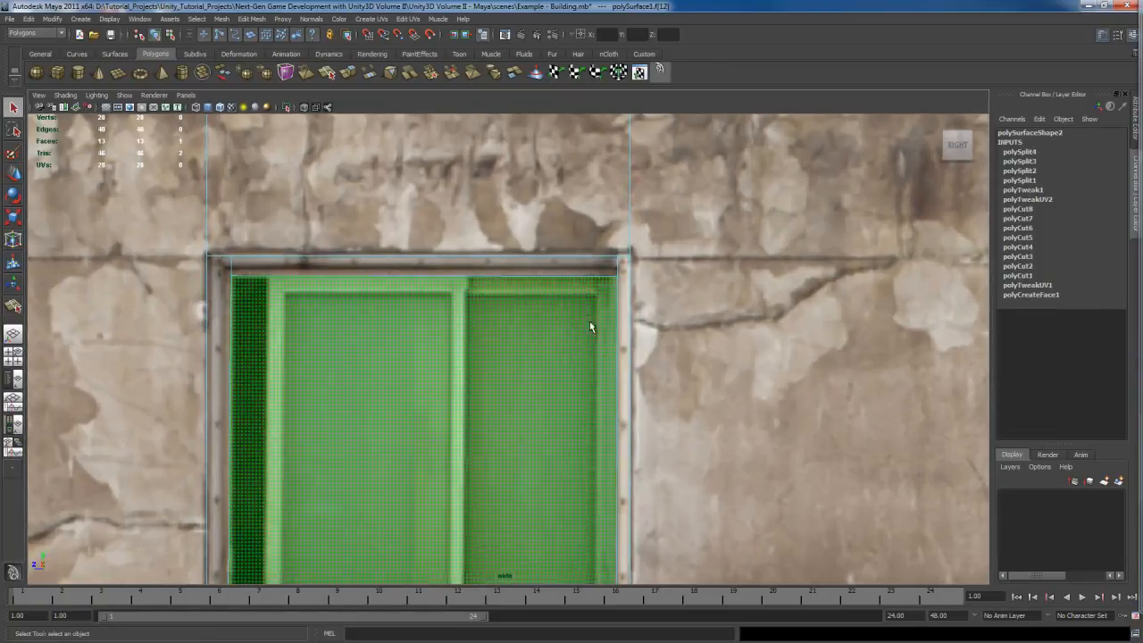
{"action": "right_click", "coordinate": [572, 317]}
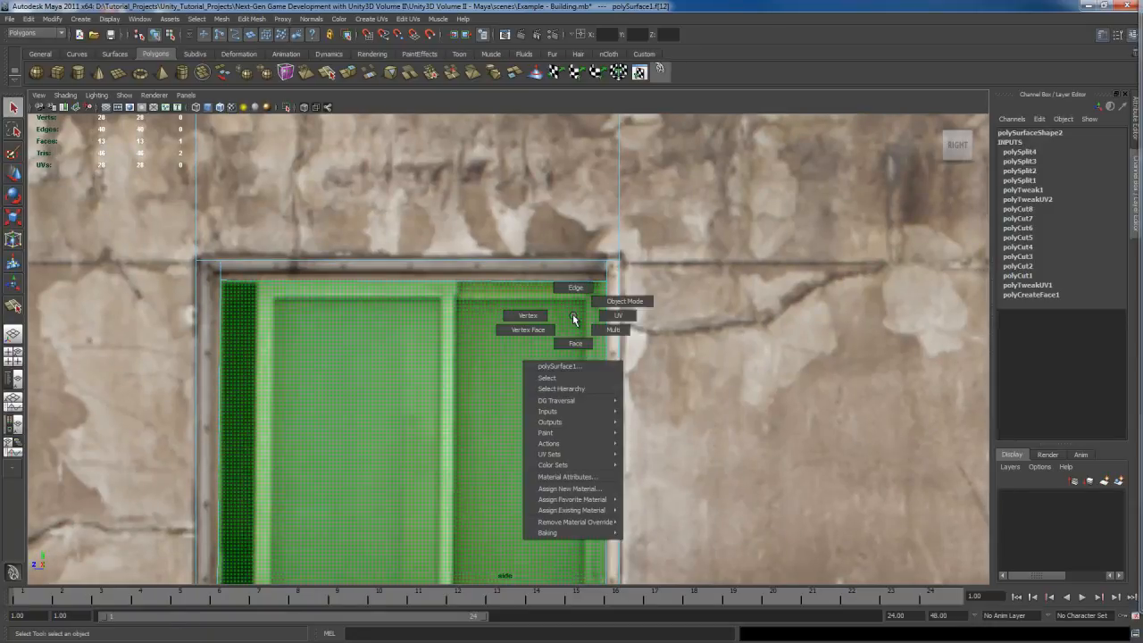
{"action": "left_click", "coordinate": [520, 316]}
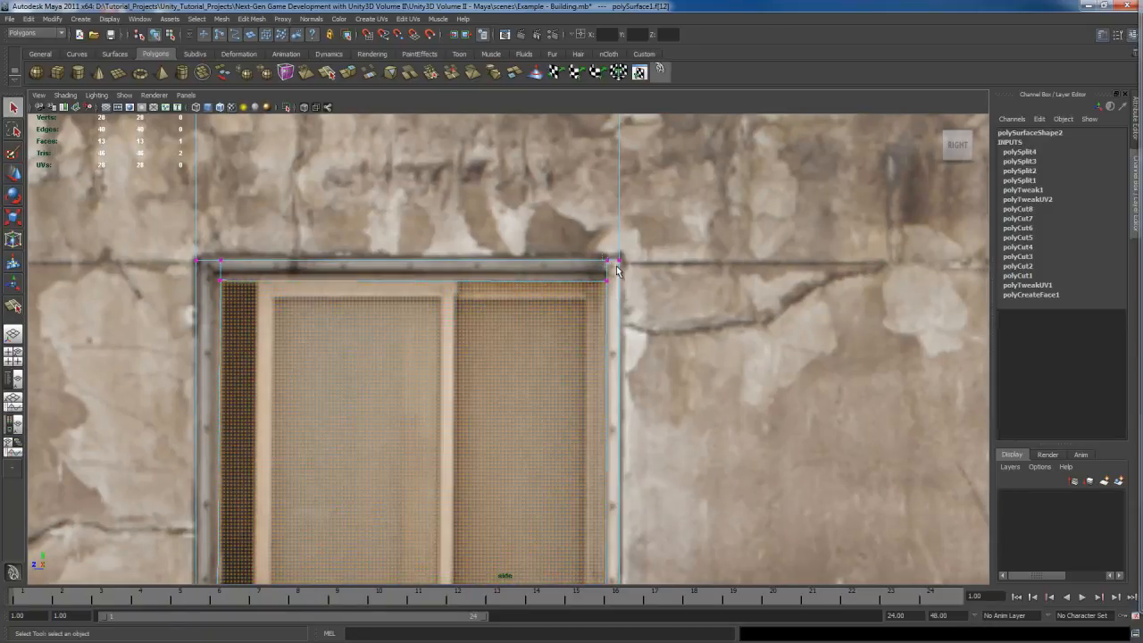
{"action": "left_click", "coordinate": [612, 261]}
{"action": "left_click", "coordinate": [608, 263]}
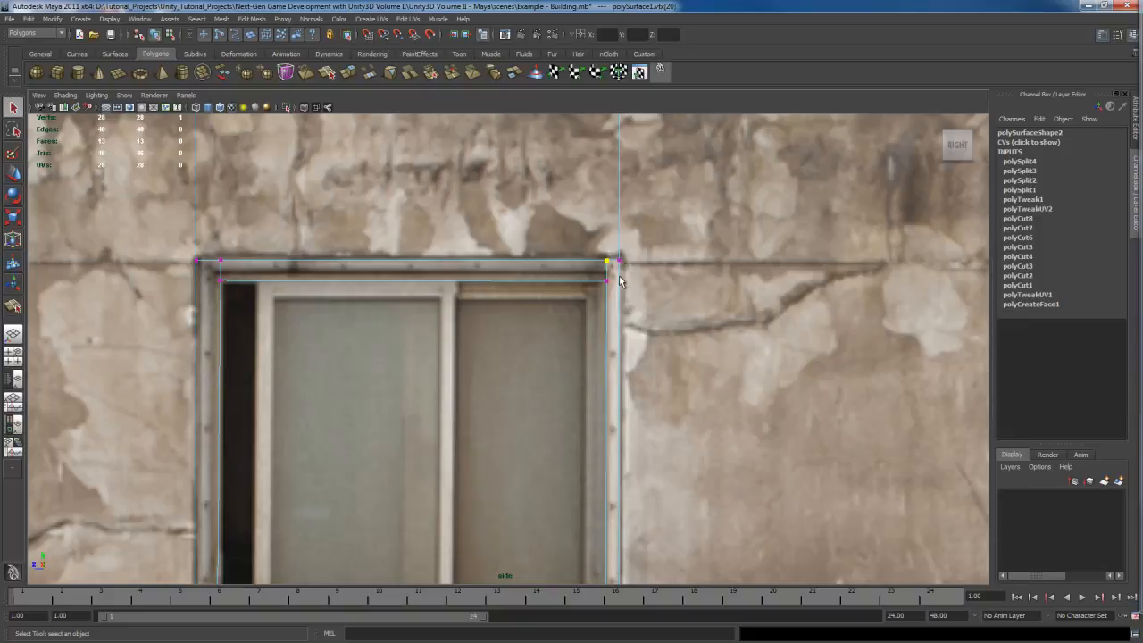
{"action": "right_click", "coordinate": [629, 326], "text": "shift"}
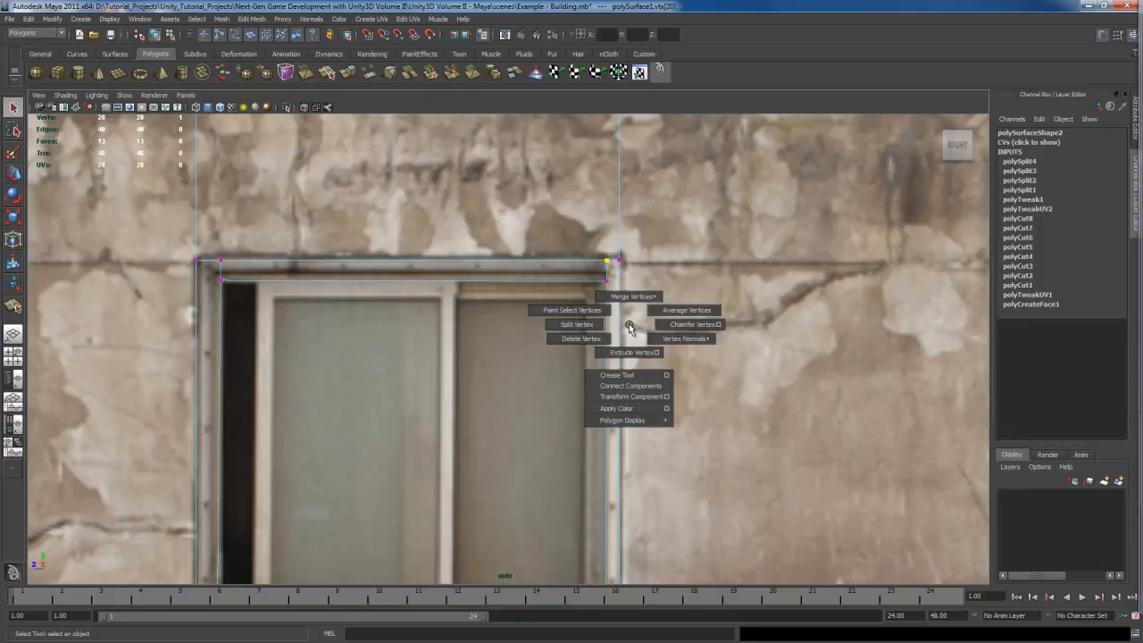
{"action": "right_click_drag", "start_coordinate": [629, 326], "coordinate": [661, 327], "text": "shift"}
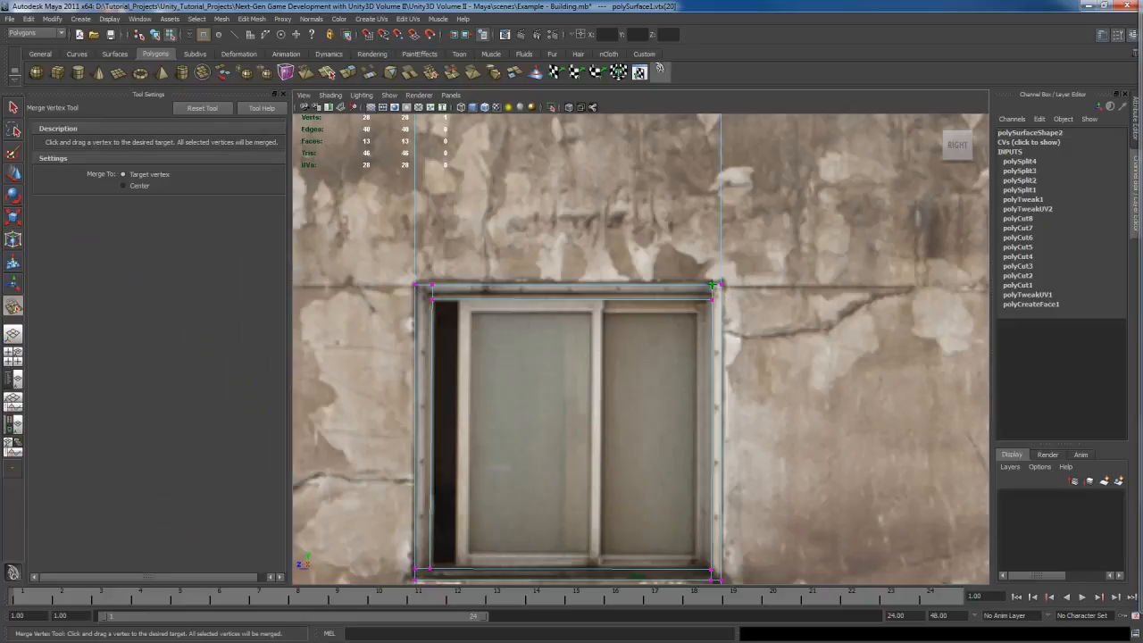
{"action": "left_click_drag", "start_coordinate": [720, 284], "coordinate": [721, 285]}
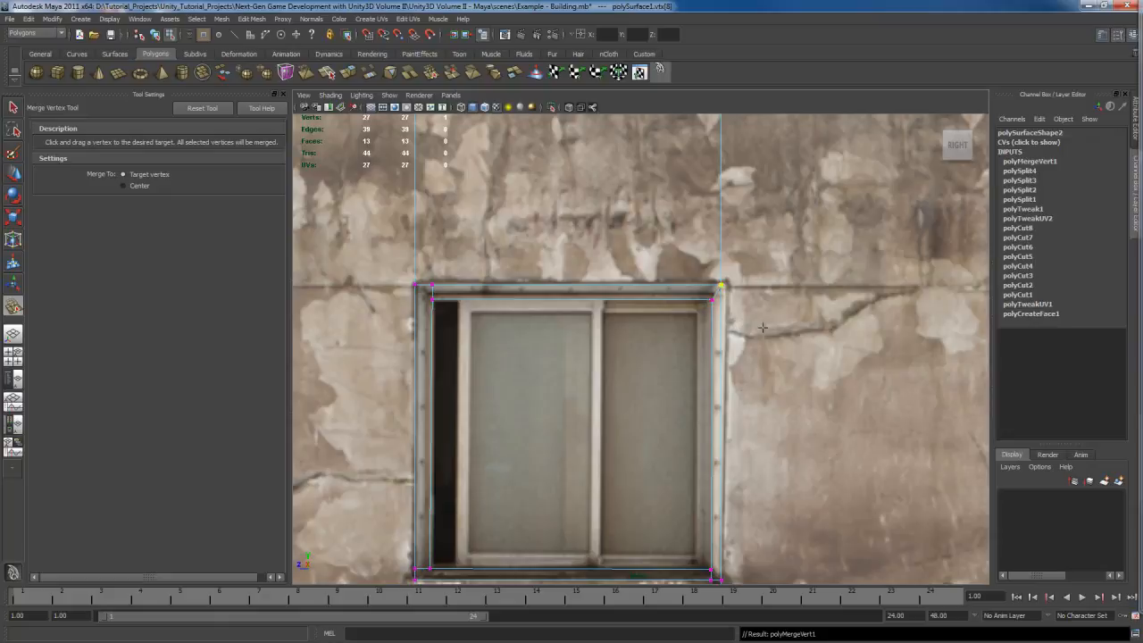
{"action": "key", "text": "ctrl+z"}
Step: Split the frame's top-right corner diagonally from the inner corner to the outer corner
{"action": "middle_click_drag", "start_coordinate": [759, 337], "coordinate": [719, 363], "text": "alt"}
{"action": "scroll", "coordinate": [717, 364], "scroll_direction": "up", "scroll_amount": 2}
{"action": "key", "text": "q"}
{"action": "scroll", "coordinate": [694, 362], "scroll_direction": "up", "scroll_amount": 3}
{"action": "scroll", "coordinate": [714, 357], "scroll_direction": "up", "scroll_amount": 2}
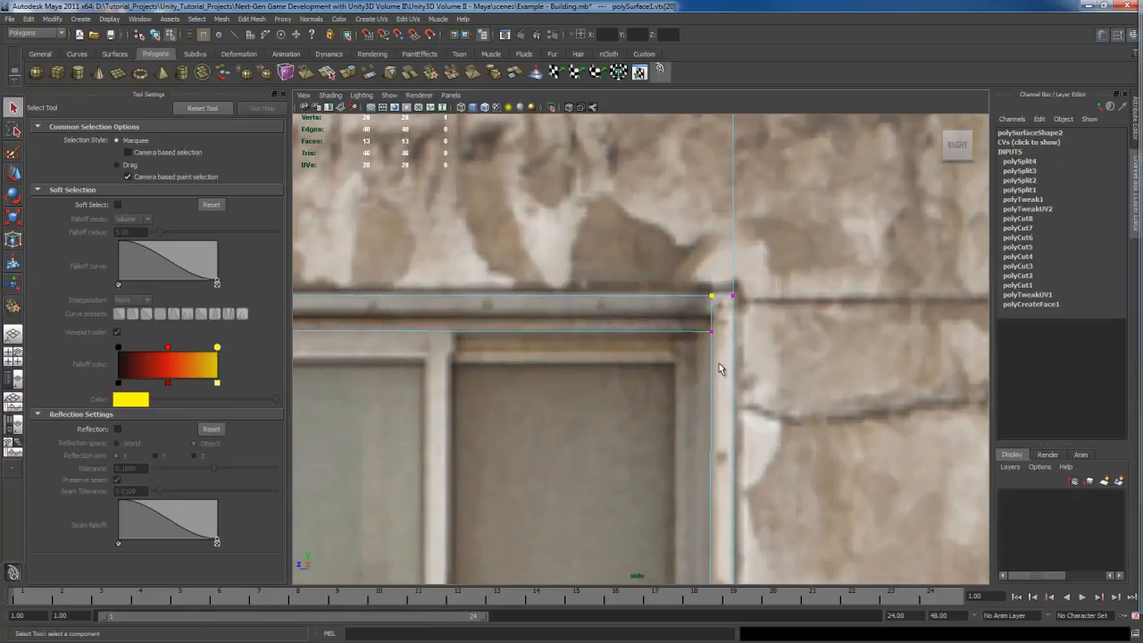
{"action": "right_click_drag", "start_coordinate": [770, 350], "coordinate": [748, 366]}
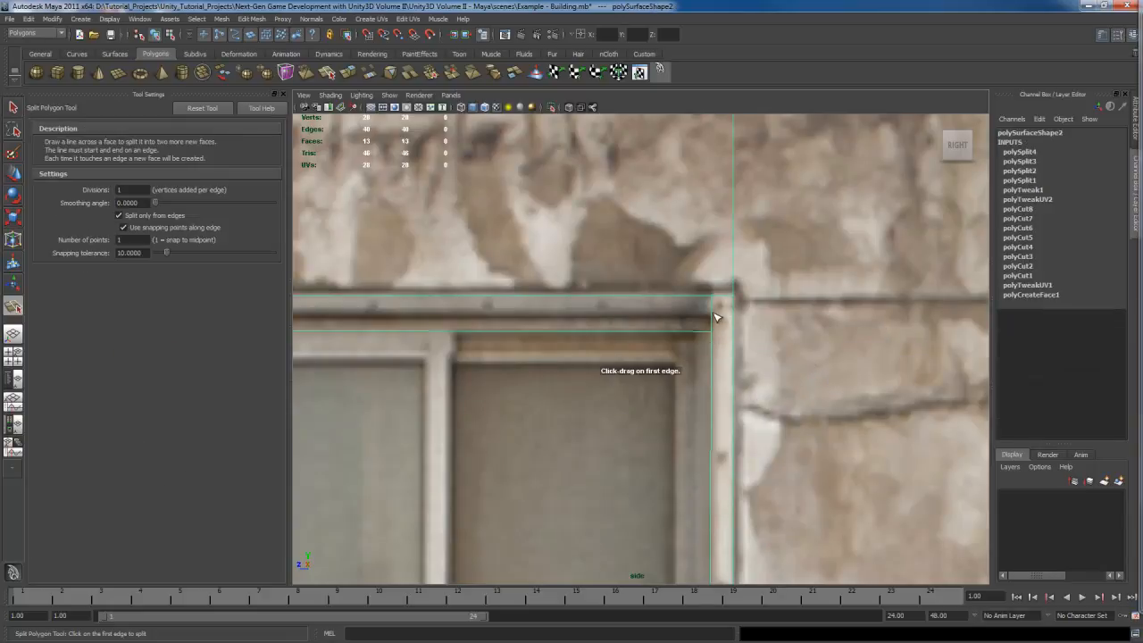
{"action": "left_click", "coordinate": [715, 317]}
{"action": "left_click_drag", "start_coordinate": [733, 308], "coordinate": [741, 269]}
{"action": "middle_click_drag", "start_coordinate": [577, 388], "coordinate": [874, 402], "text": "alt"}
{"action": "middle_click_drag", "start_coordinate": [626, 389], "coordinate": [768, 390], "text": "alt"}
{"action": "middle_click_drag", "start_coordinate": [473, 349], "coordinate": [612, 355], "text": "alt"}
{"action": "key", "text": "Return"}
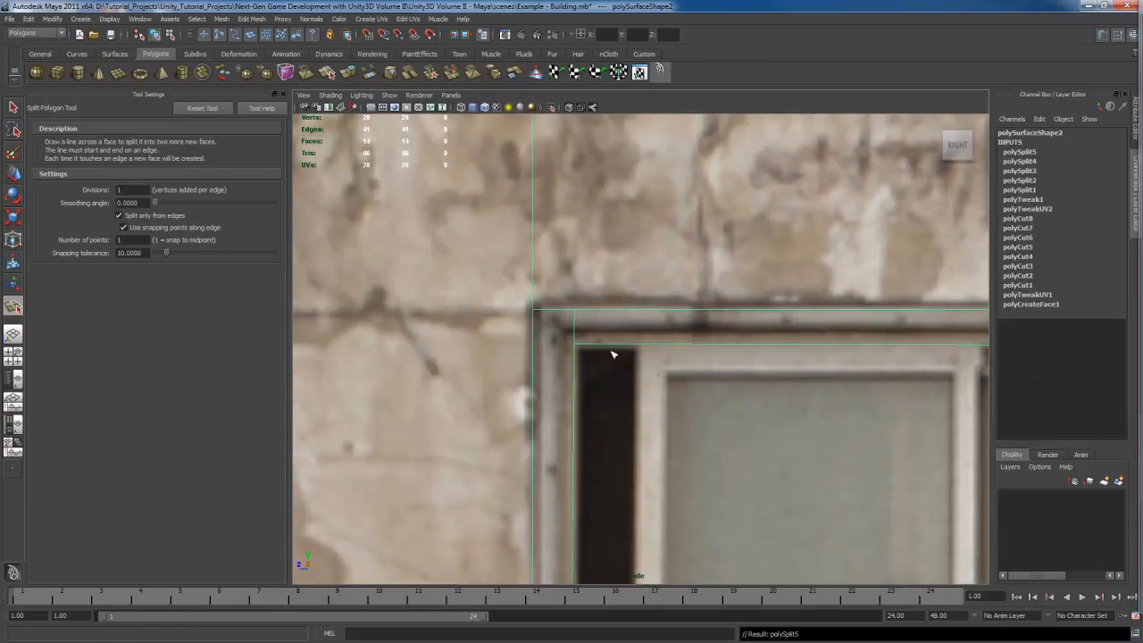
Step: Split the frame's top-left corner diagonally from the inner corner to the outer corner
{"action": "left_click", "coordinate": [546, 339]}
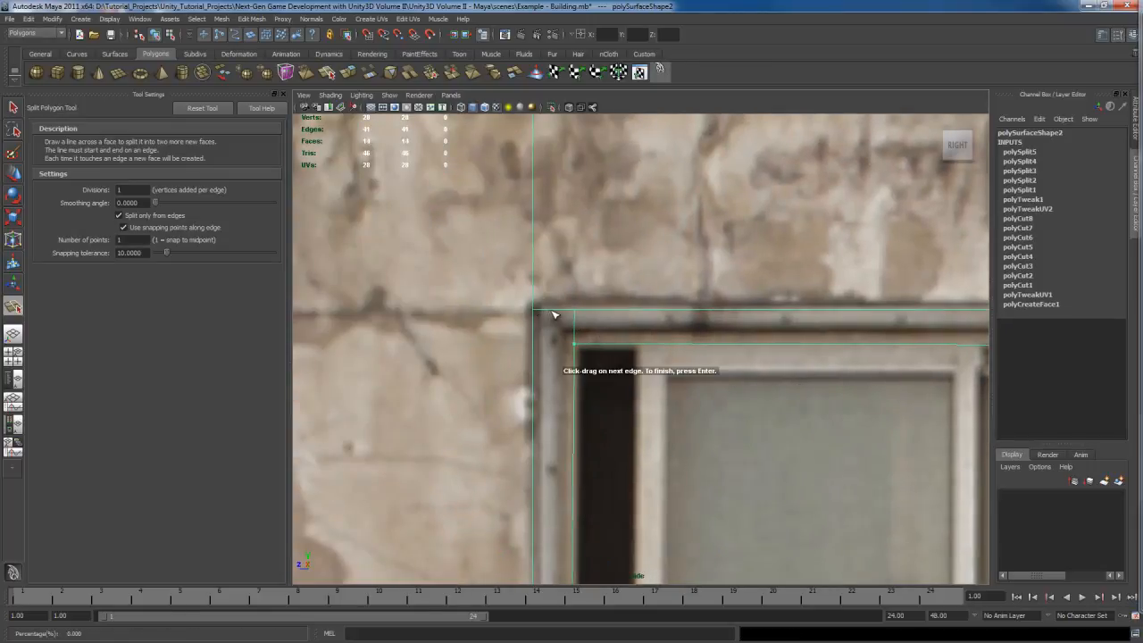
{"action": "left_click", "coordinate": [553, 314]}
{"action": "key", "text": "Return"}
Step: Split the frame's bottom-left and bottom-right corners diagonally between inner and outer corners
{"action": "middle_click_drag", "start_coordinate": [729, 474], "coordinate": [650, 413], "text": "alt"}
{"action": "left_click", "coordinate": [564, 433]}
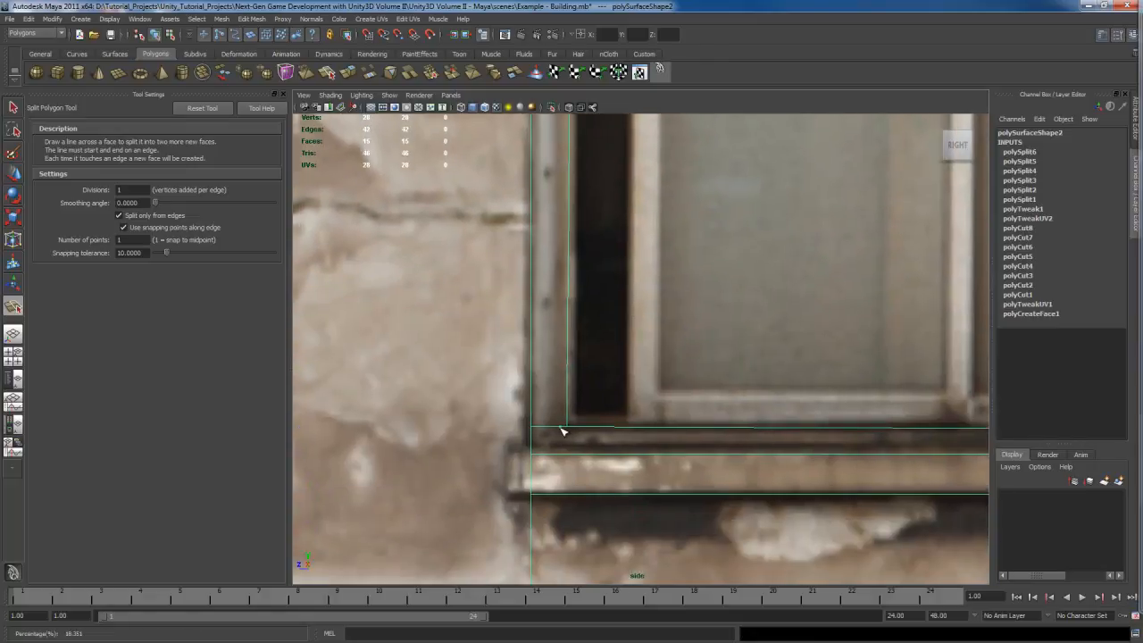
{"action": "left_click_drag", "start_coordinate": [561, 454], "coordinate": [498, 452]}
{"action": "middle_click_drag", "start_coordinate": [826, 454], "coordinate": [436, 446], "text": "alt"}
{"action": "key", "text": "Return"}
{"action": "left_click_drag", "start_coordinate": [851, 431], "coordinate": [872, 447]}
{"action": "key", "text": "Return"}
{"action": "middle_click_drag", "start_coordinate": [766, 459], "coordinate": [775, 455], "text": "alt"}
{"action": "mouse_move", "coordinate": [775, 454]}
{"action": "right_mouse_down"}
{"action": "mouse_move", "coordinate": [779, 401]}
{"action": "mouse_move", "coordinate": [785, 438]}
{"action": "right_mouse_up"}
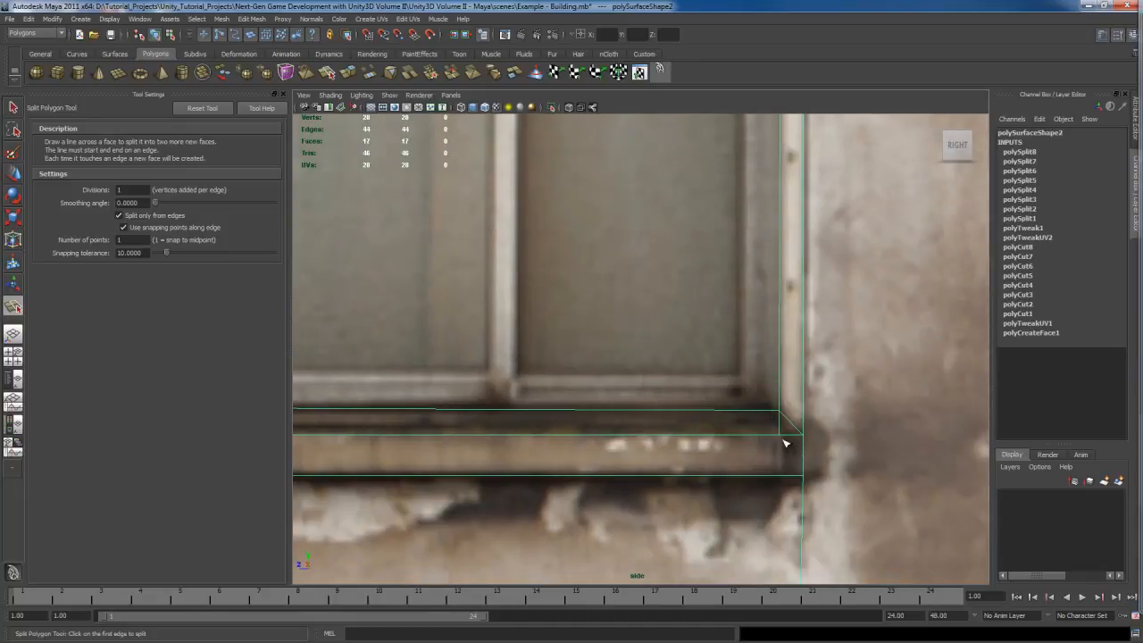
Step: Select the four diagonal corner edges around the window frame and delete them
{"action": "key", "text": "q"}
{"action": "left_click", "coordinate": [778, 420]}
{"action": "middle_click_drag", "start_coordinate": [528, 438], "coordinate": [597, 455], "text": "alt"}
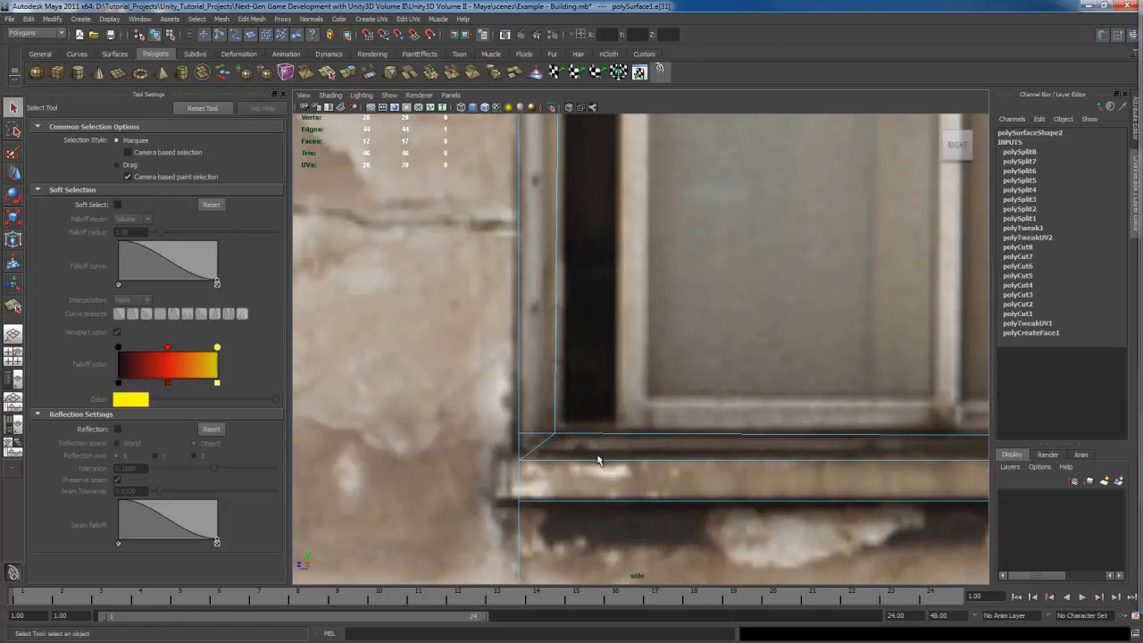
{"action": "middle_click_drag", "start_coordinate": [651, 301], "coordinate": [540, 289], "text": "alt"}
{"action": "left_click", "coordinate": [527, 284], "text": "shift"}
{"action": "middle_click_drag", "start_coordinate": [864, 373], "coordinate": [453, 387], "text": "alt"}
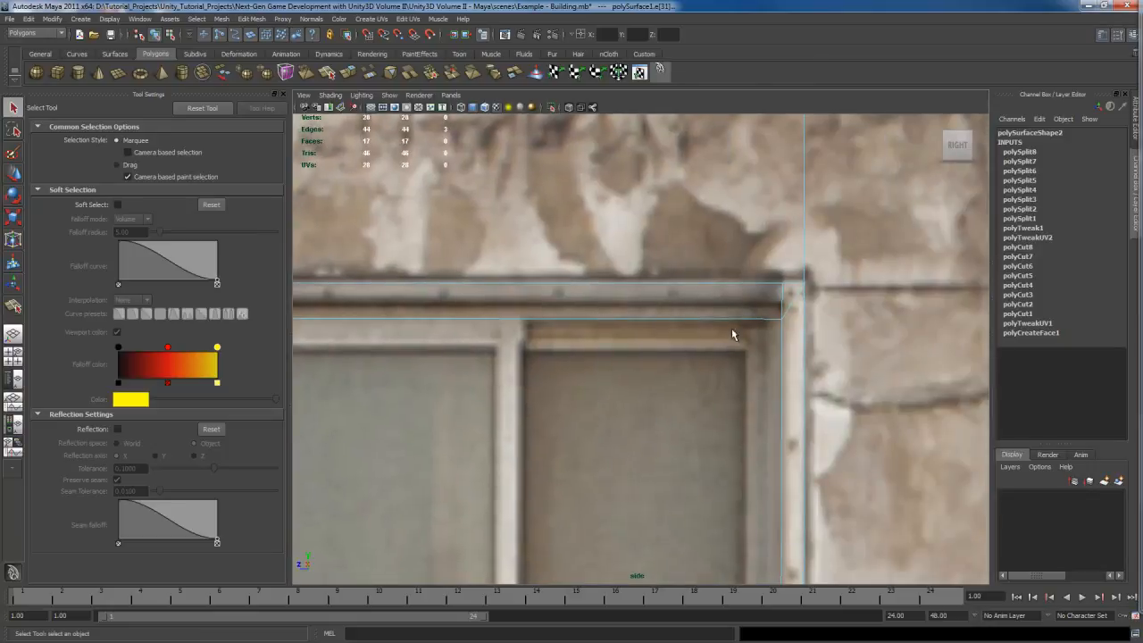
{"action": "left_click", "coordinate": [780, 311], "text": "shift"}
{"action": "right_click_drag", "start_coordinate": [775, 357], "coordinate": [741, 373], "text": "shift"}
{"action": "scroll", "coordinate": [741, 372], "scroll_direction": "down", "scroll_amount": 6}
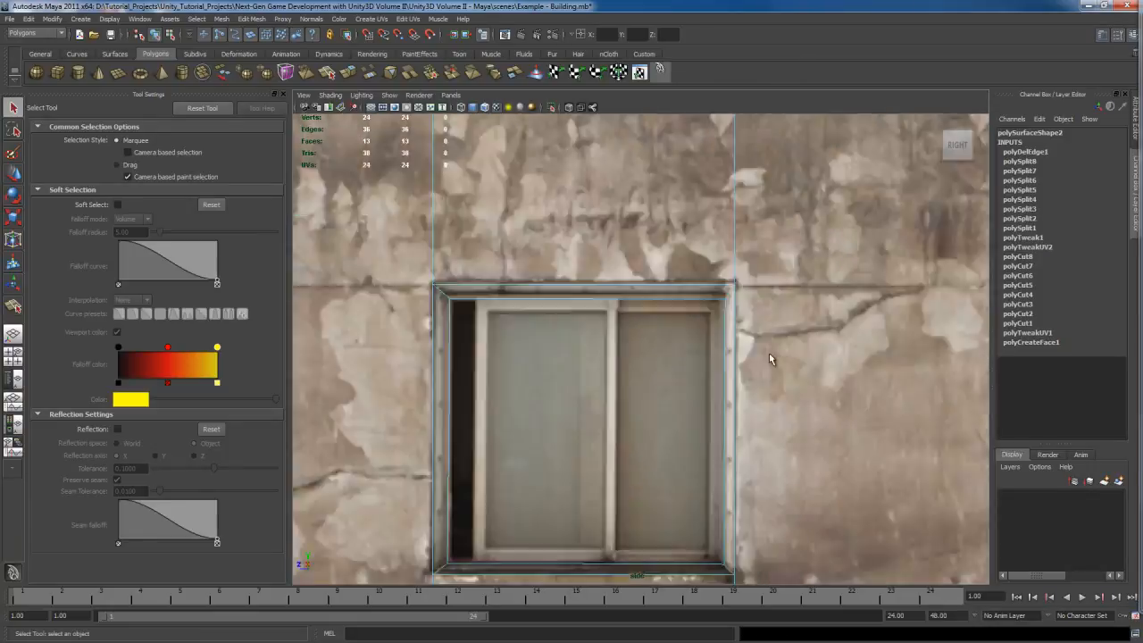
Step: Select the window glass face in the perspective view and delete the object's construction history
{"action": "scroll", "coordinate": [714, 358], "scroll_direction": "up", "scroll_amount": 3}
{"action": "right_click_drag", "start_coordinate": [744, 341], "coordinate": [732, 263]}
{"action": "middle_click_drag", "start_coordinate": [686, 505], "coordinate": [687, 409], "text": "alt"}
{"action": "scroll", "coordinate": [697, 393], "scroll_direction": "up", "scroll_amount": 3}
{"action": "middle_click_drag", "start_coordinate": [710, 361], "coordinate": [713, 490], "text": "alt"}
{"action": "key", "text": "space"}
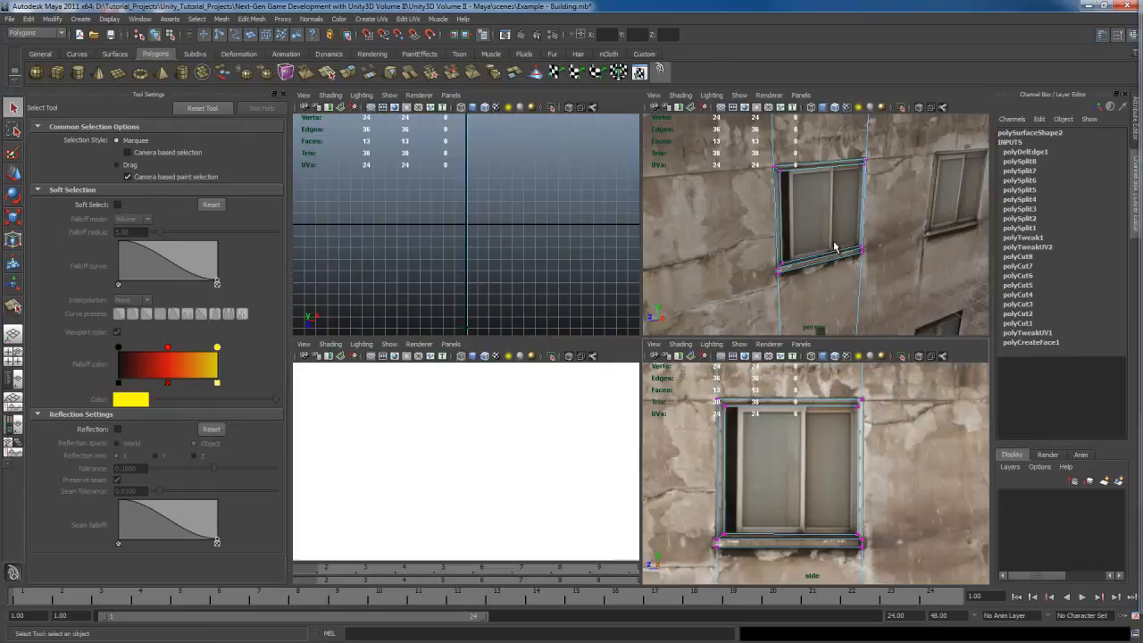
{"action": "key", "text": "space"}
{"action": "left_click_drag", "start_coordinate": [538, 347], "coordinate": [562, 366], "text": "alt"}
{"action": "right_click_drag", "start_coordinate": [656, 313], "coordinate": [656, 344]}
{"action": "left_click", "coordinate": [652, 305]}
{"action": "scroll", "coordinate": [659, 389], "scroll_direction": "up", "scroll_amount": 3}
{"action": "left_click_drag", "start_coordinate": [659, 390], "coordinate": [669, 446], "text": "alt"}
{"action": "key", "text": "w"}
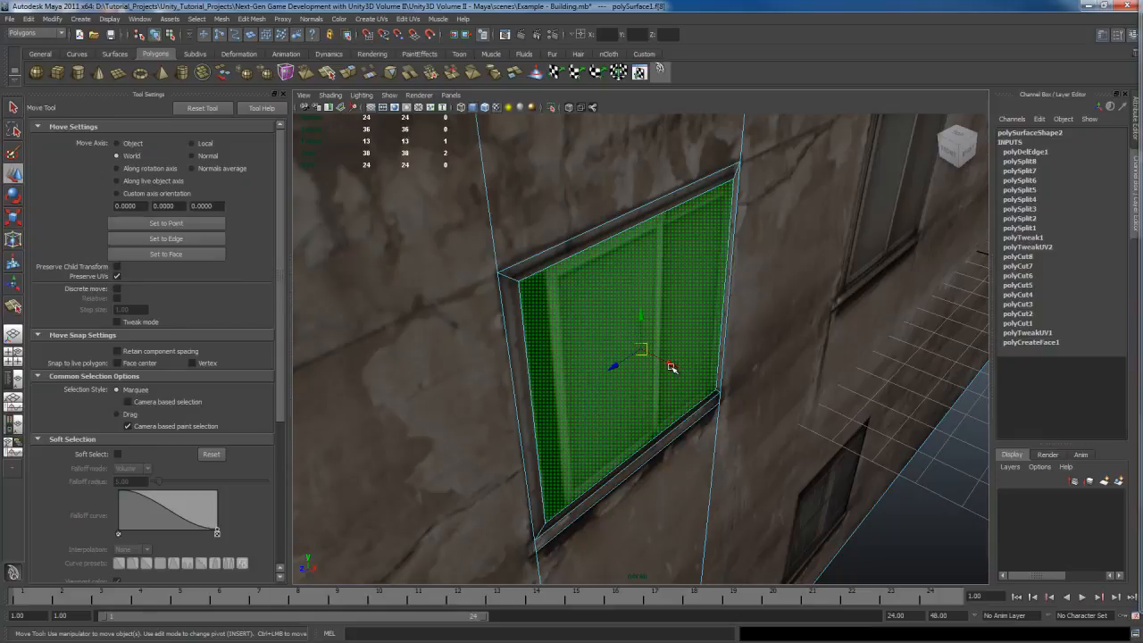
{"action": "left_click", "coordinate": [659, 70]}
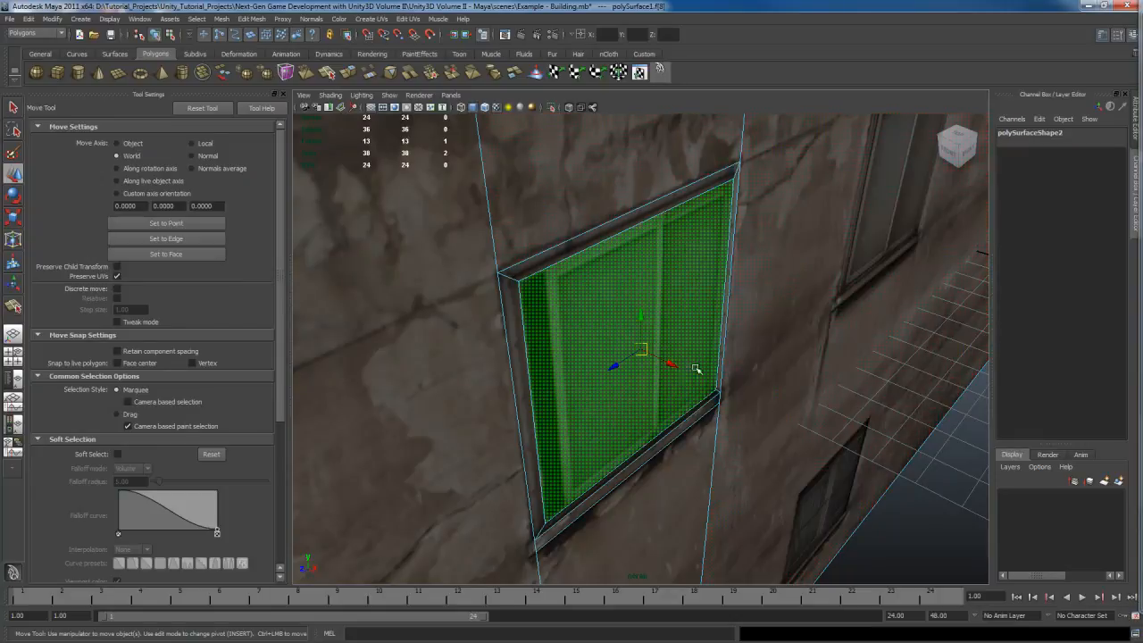
Step: Move the glass face back into the wall and scale it slightly to form the window recess
{"action": "left_click_drag", "start_coordinate": [671, 360], "coordinate": [716, 409], "text": "alt"}
{"action": "left_click_drag", "start_coordinate": [646, 369], "coordinate": [643, 367]}
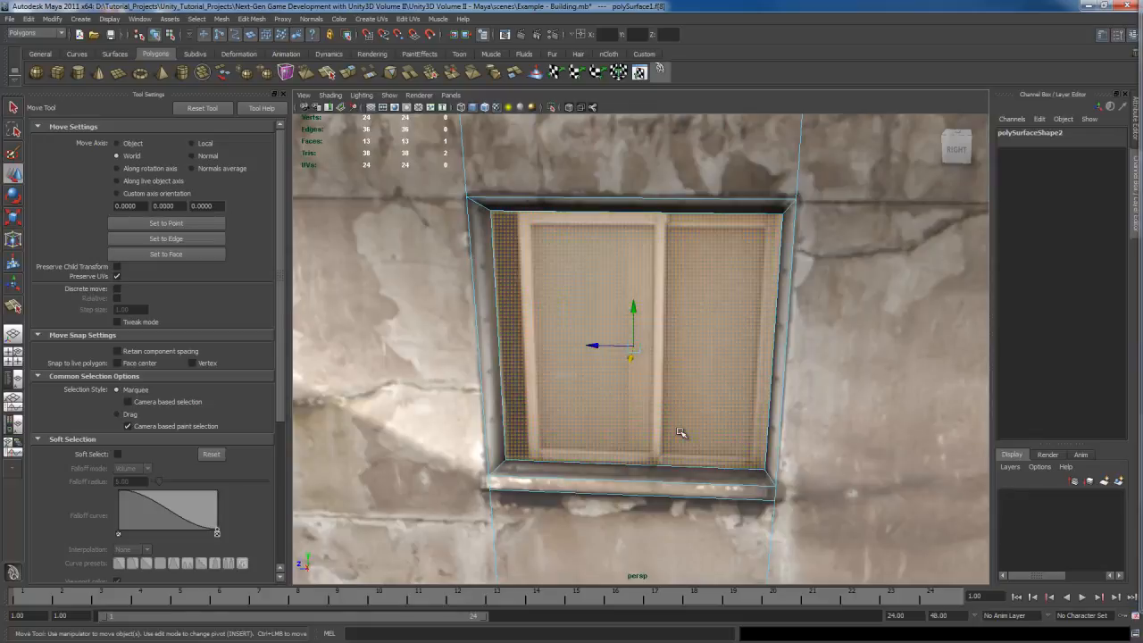
{"action": "key", "text": "r"}
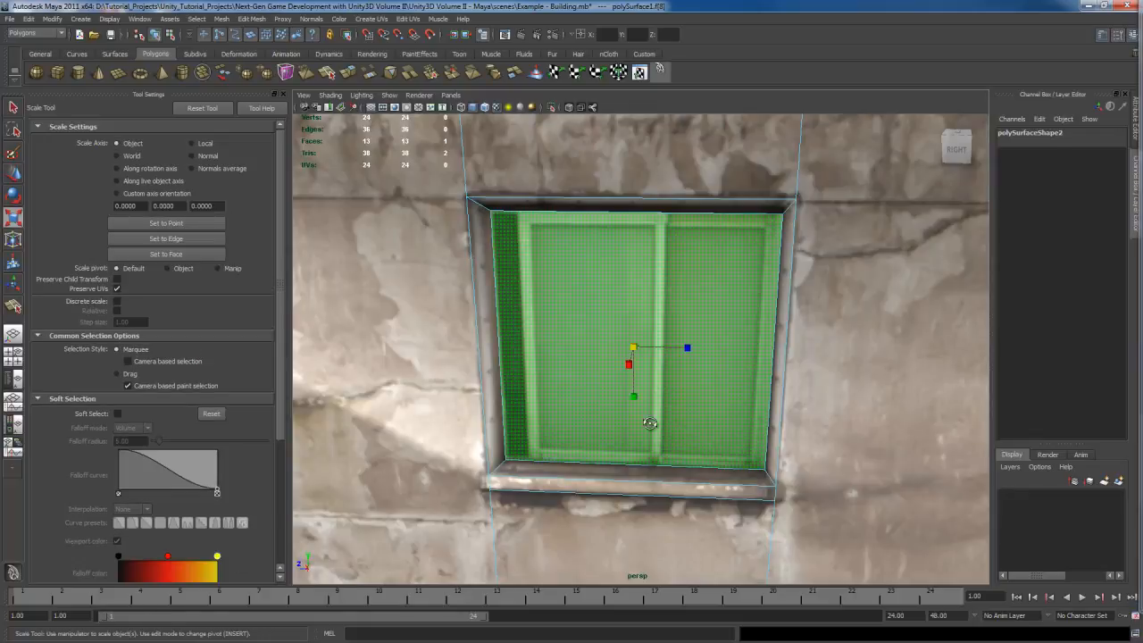
{"action": "middle_click_drag", "start_coordinate": [651, 426], "coordinate": [699, 426]}
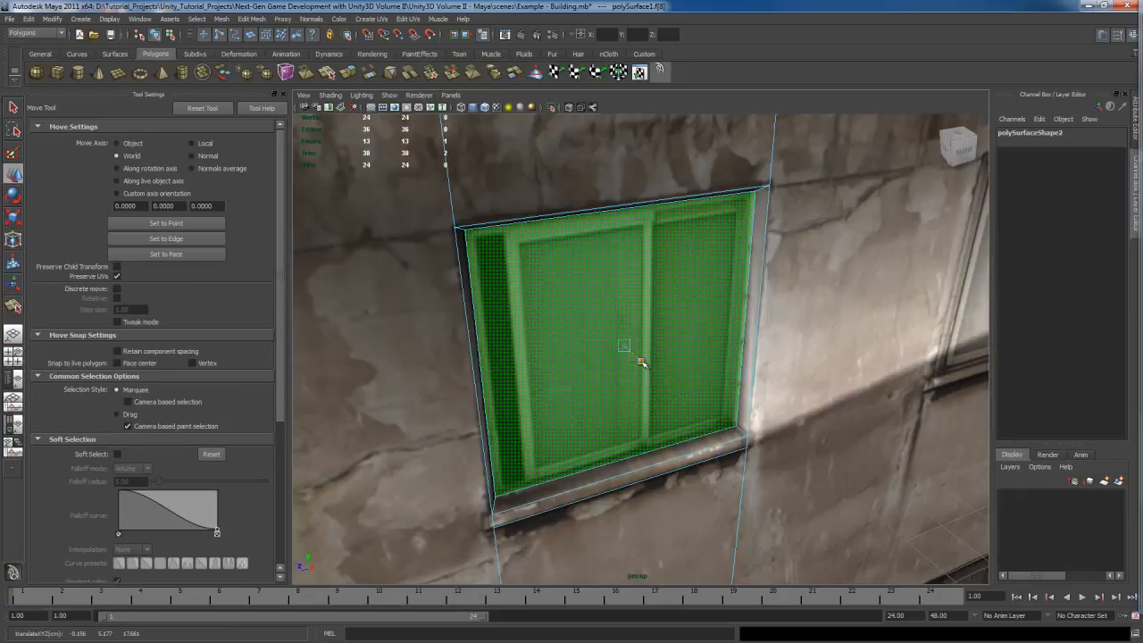
{"action": "mouse_move", "coordinate": [680, 431]}
{"action": "left_mouse_down", "text": "alt"}
{"action": "mouse_move", "coordinate": [651, 396]}
{"action": "mouse_move", "coordinate": [632, 388]}
{"action": "mouse_move", "coordinate": [619, 401]}
{"action": "mouse_move", "coordinate": [655, 395]}
{"action": "mouse_move", "coordinate": [637, 401]}
{"action": "mouse_move", "coordinate": [774, 432]}
{"action": "mouse_move", "coordinate": [688, 420]}
{"action": "left_mouse_up", "text": "alt"}
{"action": "key", "text": "q"}
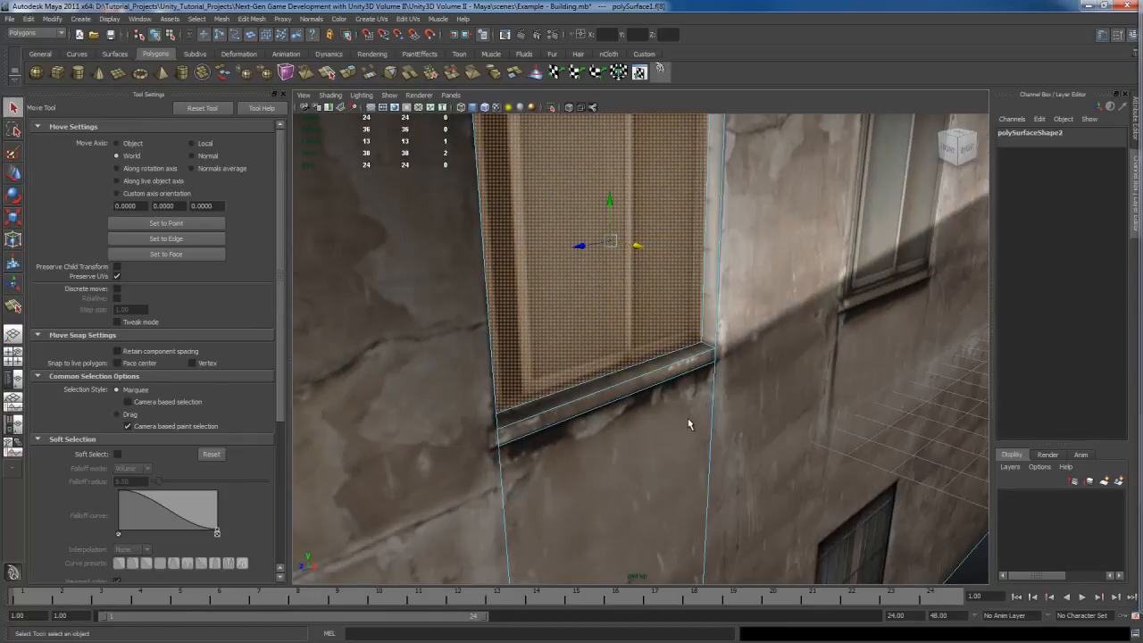
Step: Select the window sill face and extrude it outward with a local translate Z of 0.197
{"action": "left_click", "coordinate": [679, 369]}
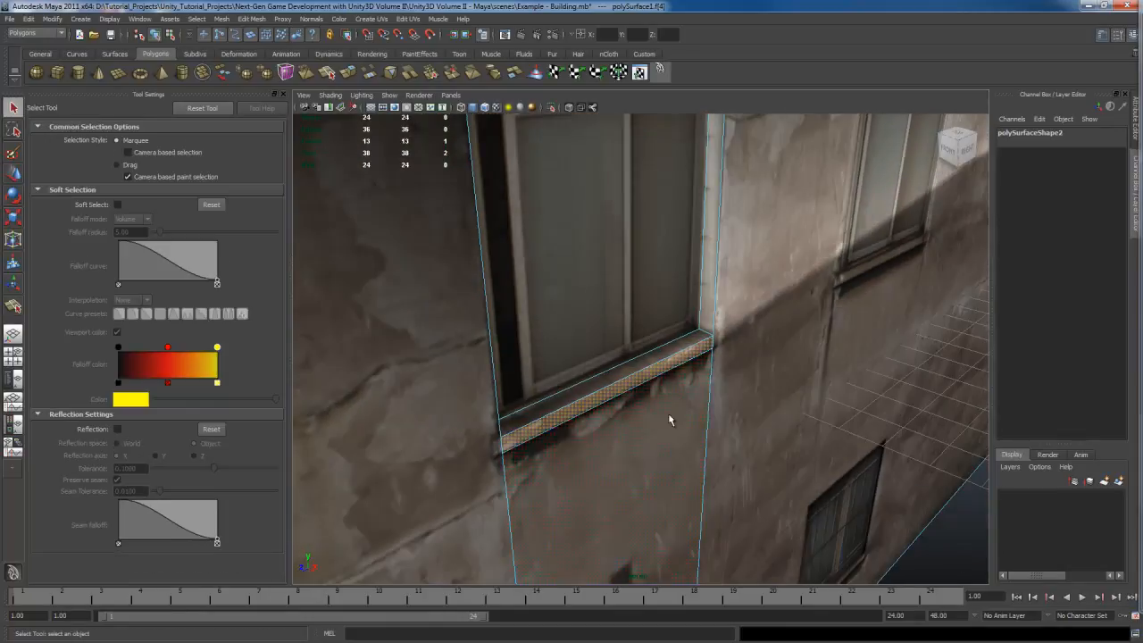
{"action": "right_click", "coordinate": [672, 382], "text": "shift"}
{"action": "left_click", "coordinate": [674, 393]}
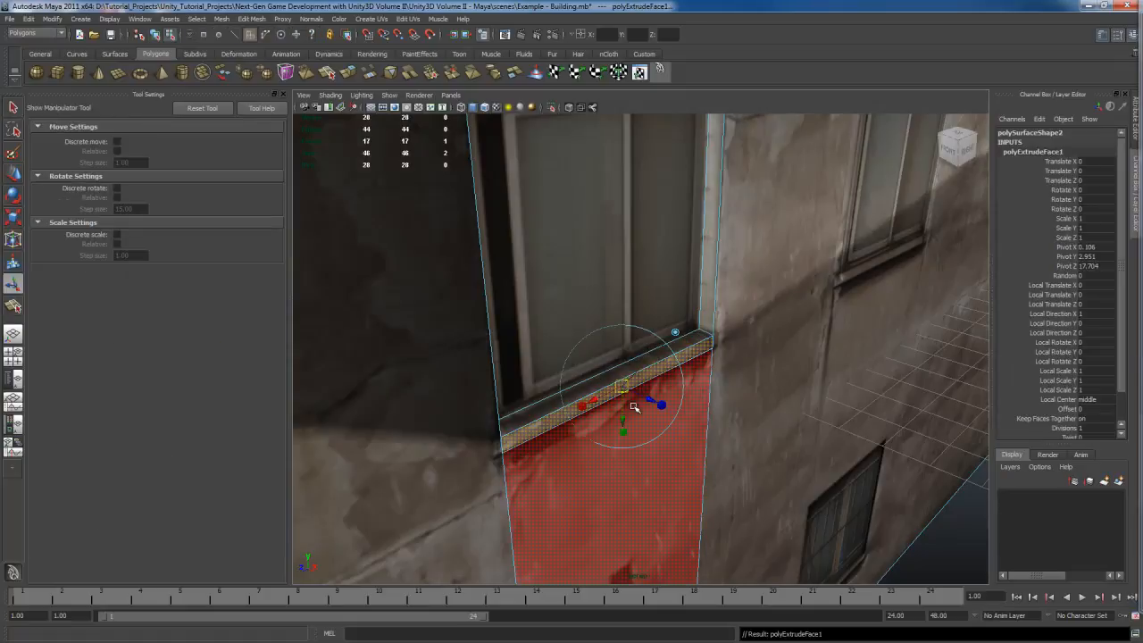
{"action": "left_click_drag", "start_coordinate": [647, 398], "coordinate": [657, 400]}
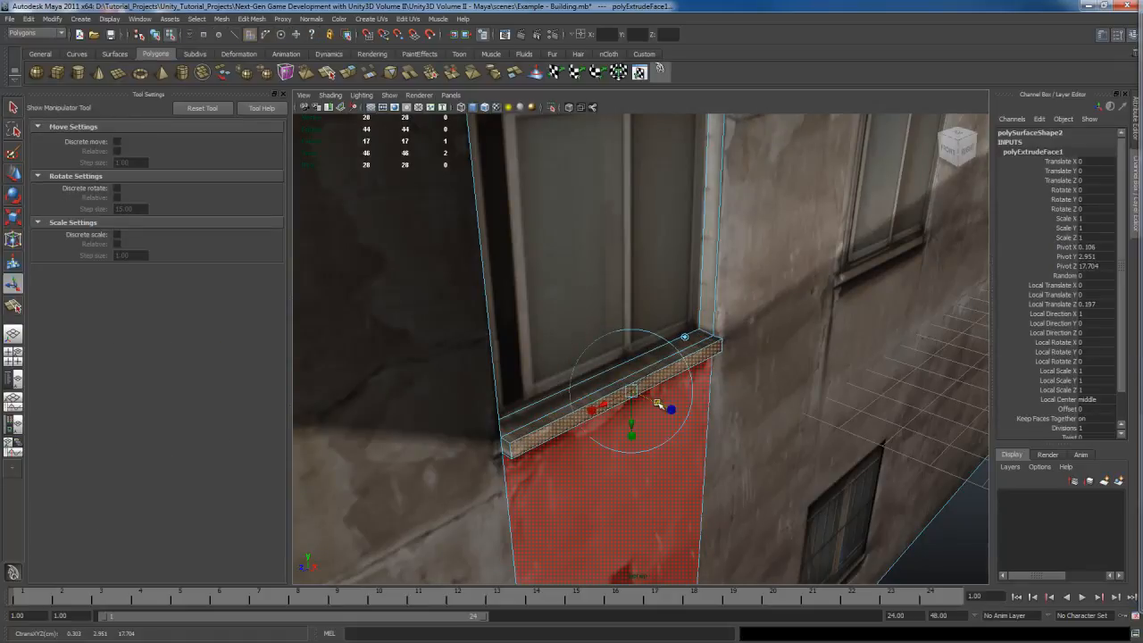
Step: Extrude the sill's left end face outward with a local translate Z of 0.121
{"action": "left_click_drag", "start_coordinate": [757, 470], "coordinate": [693, 457], "text": "alt"}
{"action": "key", "text": "q"}
{"action": "left_click_drag", "start_coordinate": [627, 432], "coordinate": [684, 442], "text": "alt"}
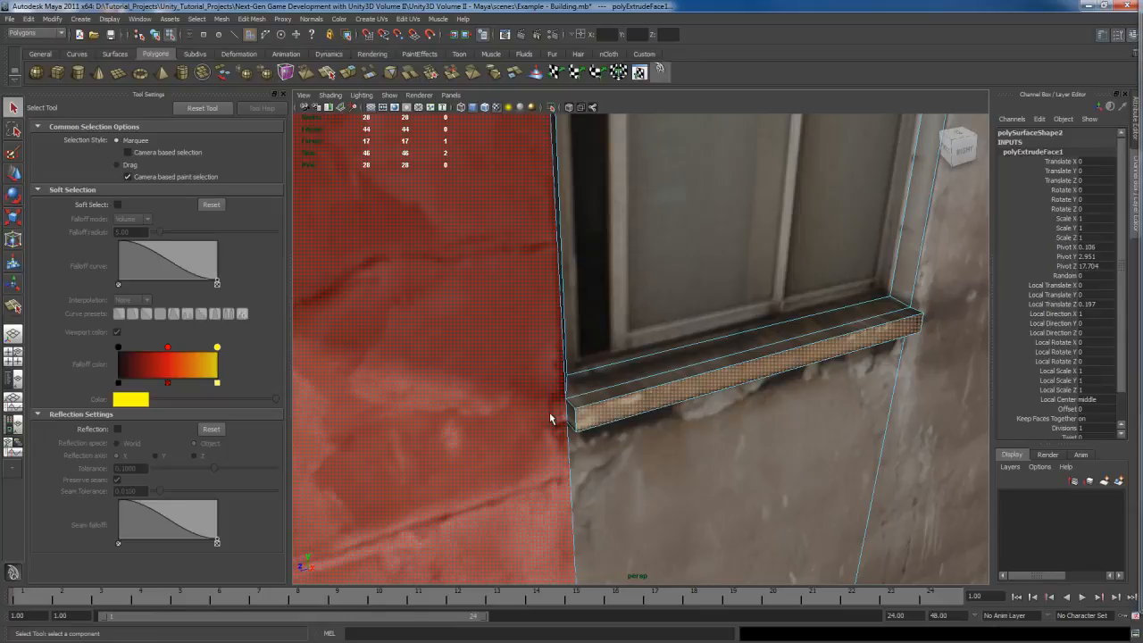
{"action": "left_click_drag", "start_coordinate": [565, 436], "coordinate": [588, 460], "text": "alt"}
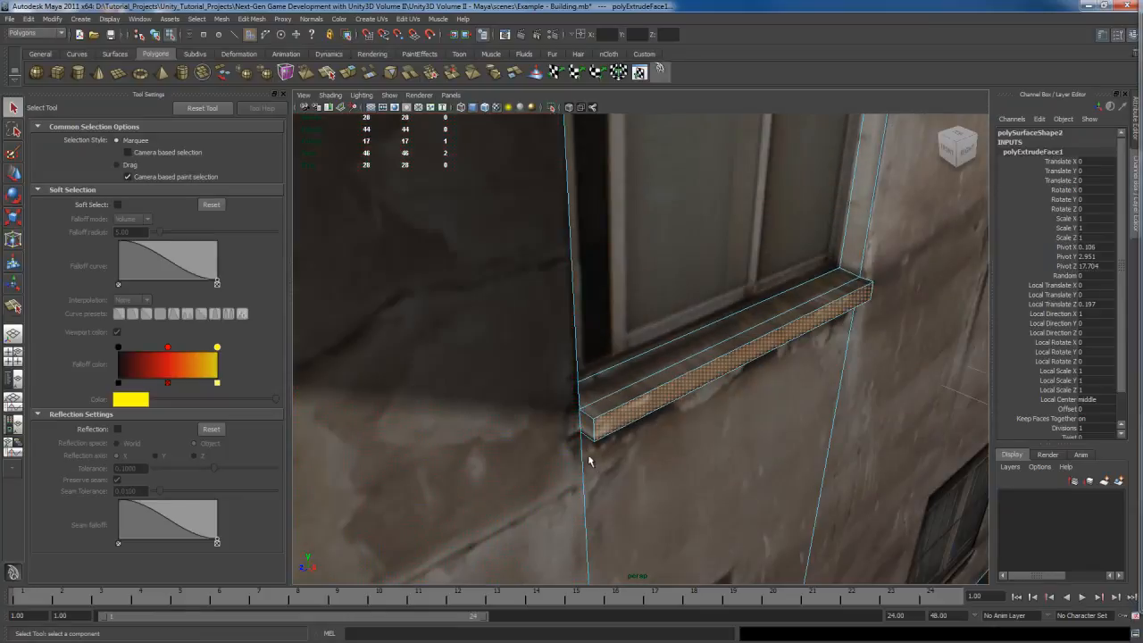
{"action": "left_click", "coordinate": [590, 429]}
{"action": "right_click_drag", "start_coordinate": [596, 427], "coordinate": [595, 452], "text": "shift"}
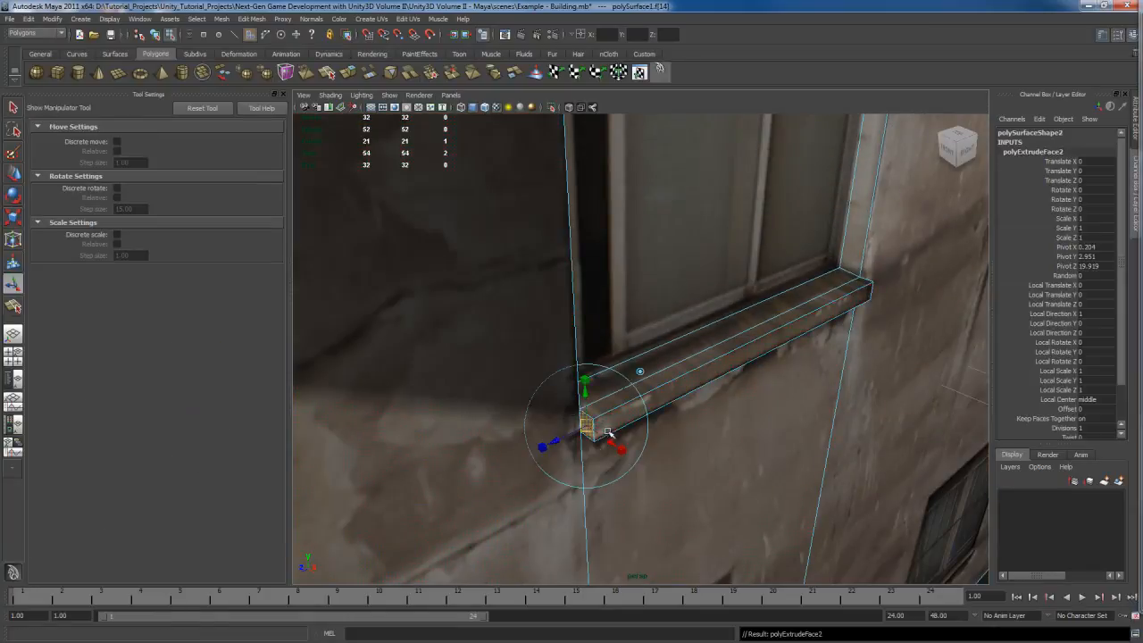
{"action": "left_click_drag", "start_coordinate": [569, 442], "coordinate": [706, 438]}
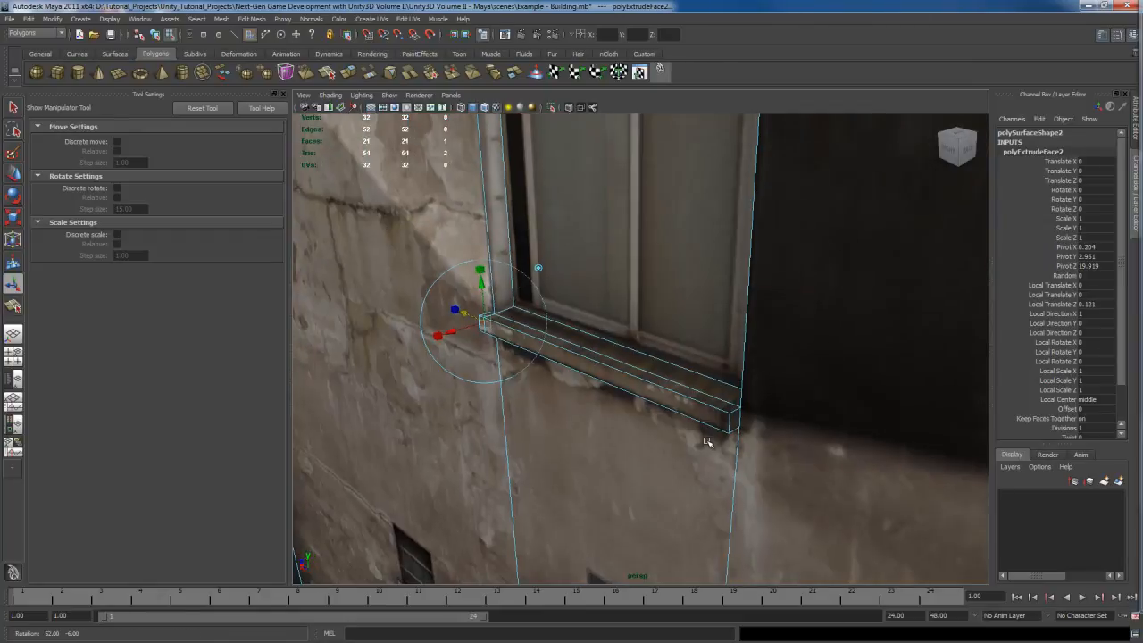
Step: Extrude the sill's right end face outward with a local translate Z of 0.119
{"action": "key", "text": "q"}
{"action": "left_click", "coordinate": [738, 425]}
{"action": "right_click_drag", "start_coordinate": [735, 419], "coordinate": [735, 446], "text": "shift"}
{"action": "left_click_drag", "start_coordinate": [768, 436], "coordinate": [774, 437]}
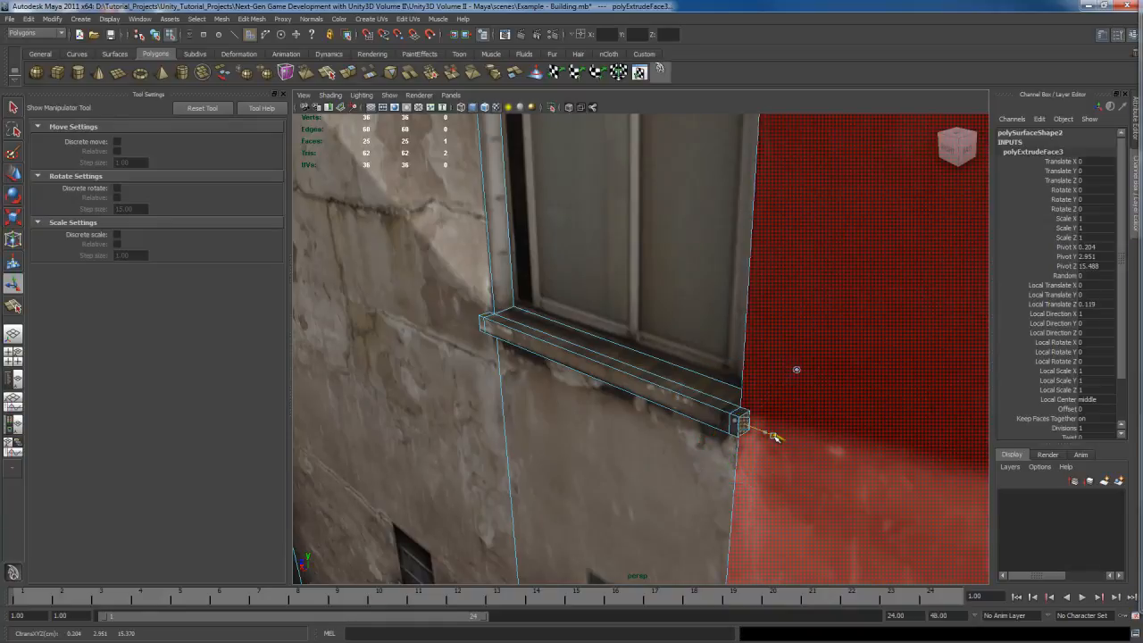
Step: Orbit around the wall to review the recessed window and extruded sill
{"action": "left_click_drag", "start_coordinate": [613, 449], "coordinate": [696, 452], "text": "alt"}
{"action": "scroll", "coordinate": [696, 454], "scroll_direction": "down", "scroll_amount": 4}
{"action": "key", "text": "q"}
{"action": "middle_click_drag", "start_coordinate": [707, 475], "coordinate": [694, 434], "text": "alt"}
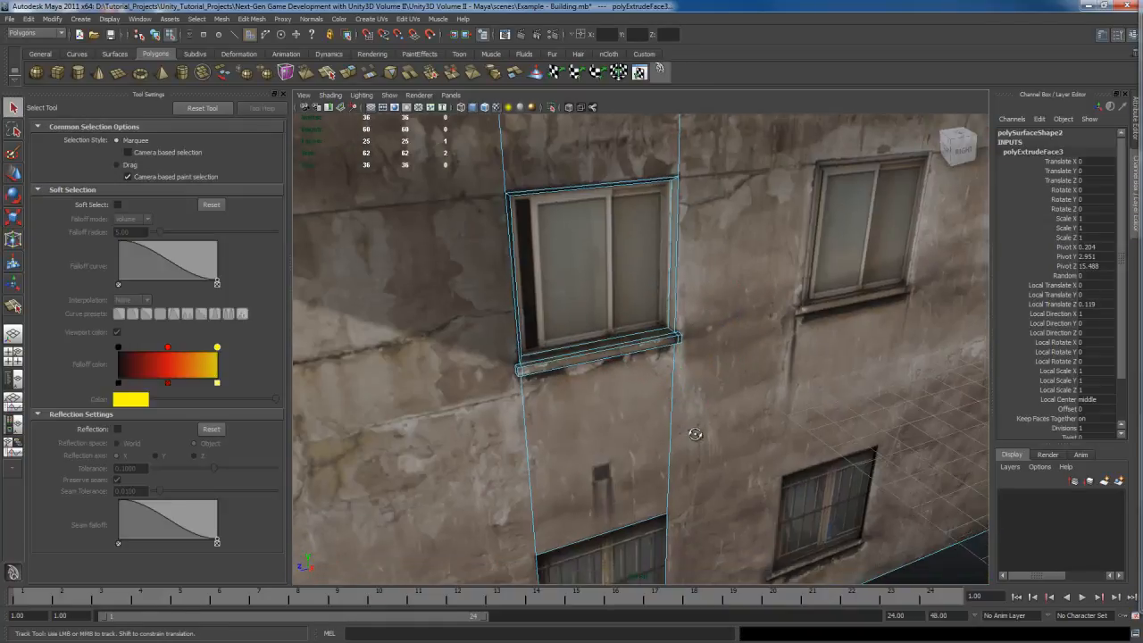
{"action": "left_click_drag", "start_coordinate": [696, 434], "coordinate": [721, 435], "text": "alt"}
{"action": "right_click_drag", "start_coordinate": [664, 381], "coordinate": [712, 367]}
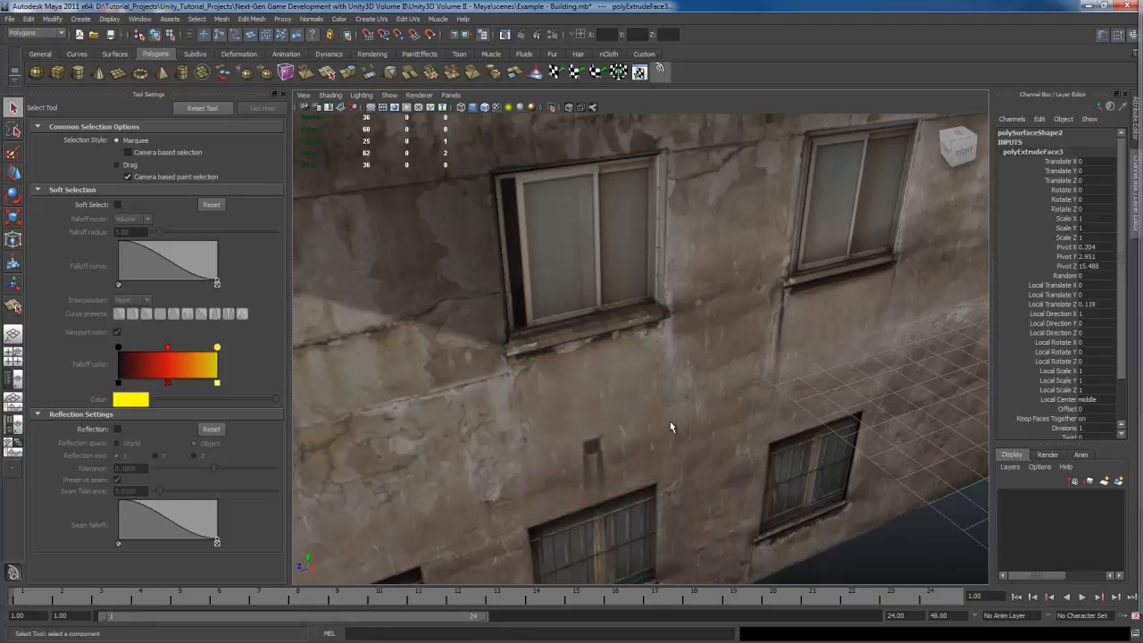
{"action": "left_click_drag", "start_coordinate": [670, 427], "coordinate": [613, 408], "text": "alt"}
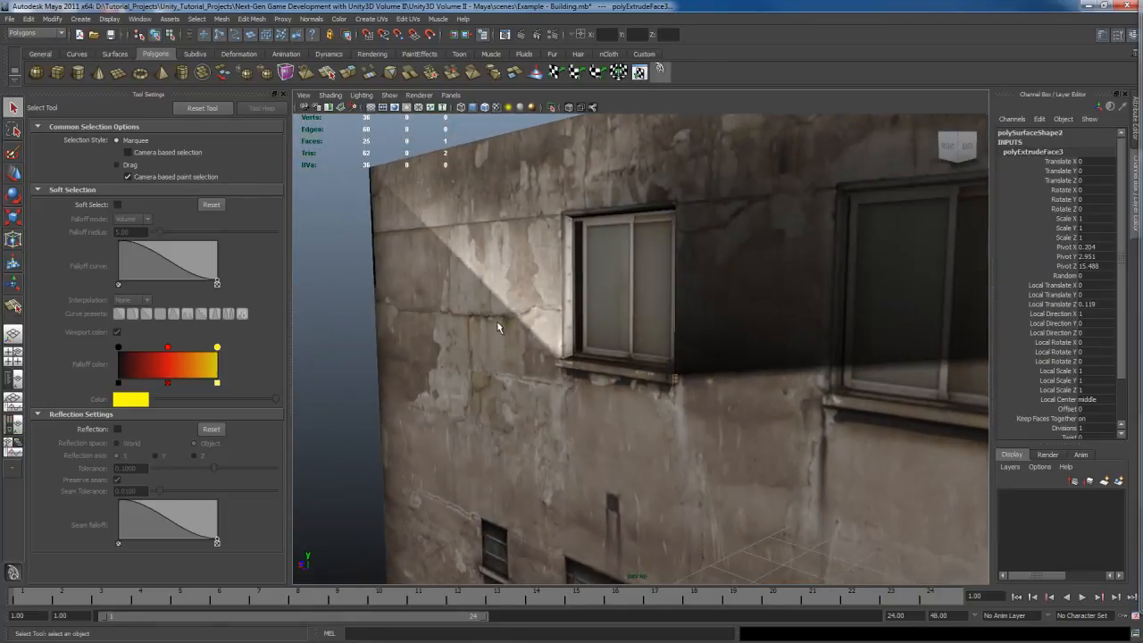
Step: Select the wall mesh and apply Set Normal Angle with an angle of 30 to soften its edges
{"action": "left_click", "coordinate": [744, 213]}
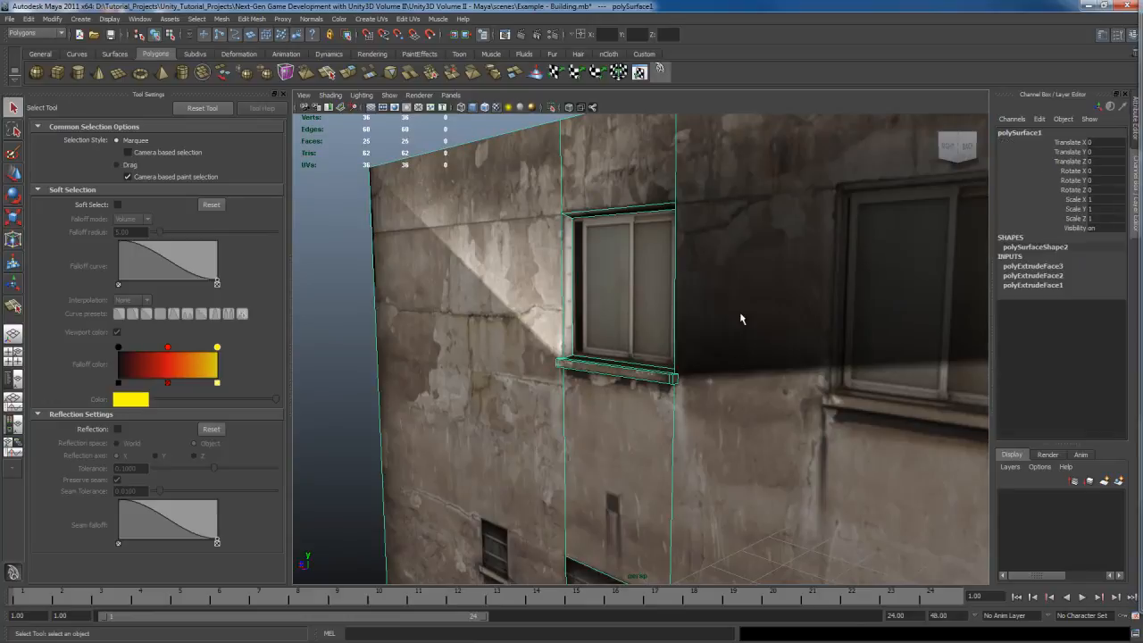
{"action": "left_click_drag", "start_coordinate": [741, 319], "coordinate": [716, 322], "text": "alt"}
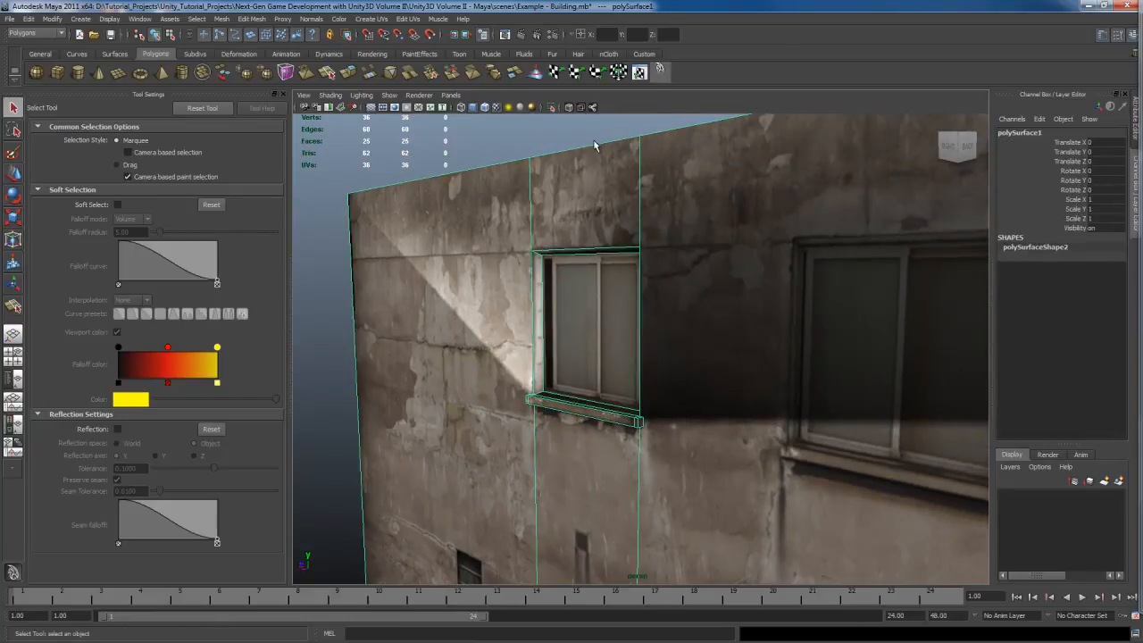
{"action": "left_click", "coordinate": [283, 94]}
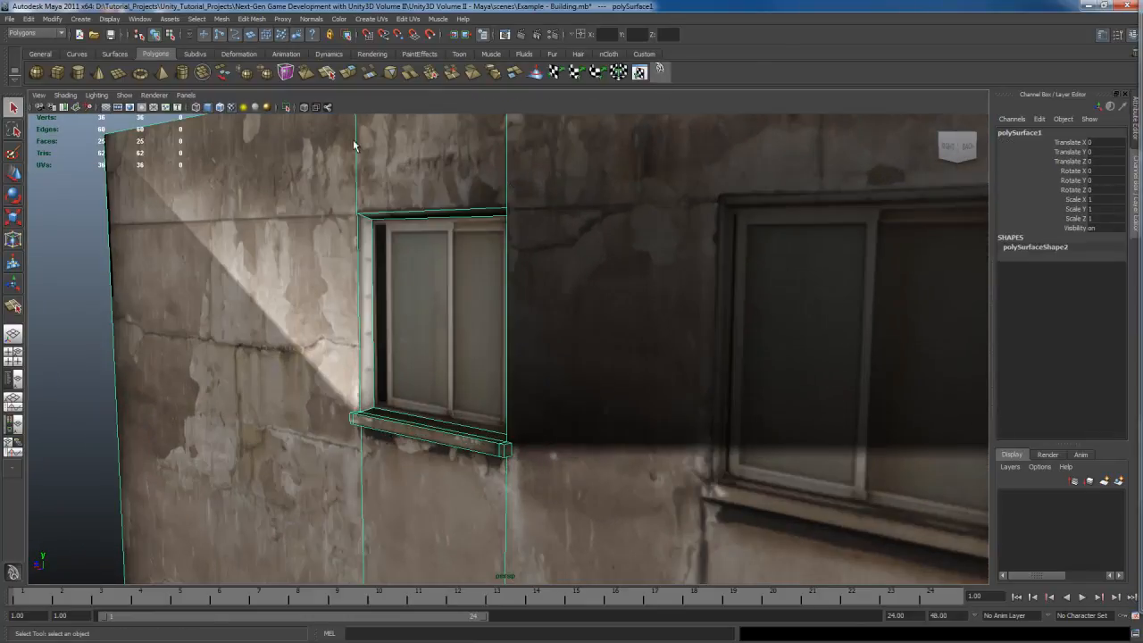
{"action": "left_click", "coordinate": [407, 18]}
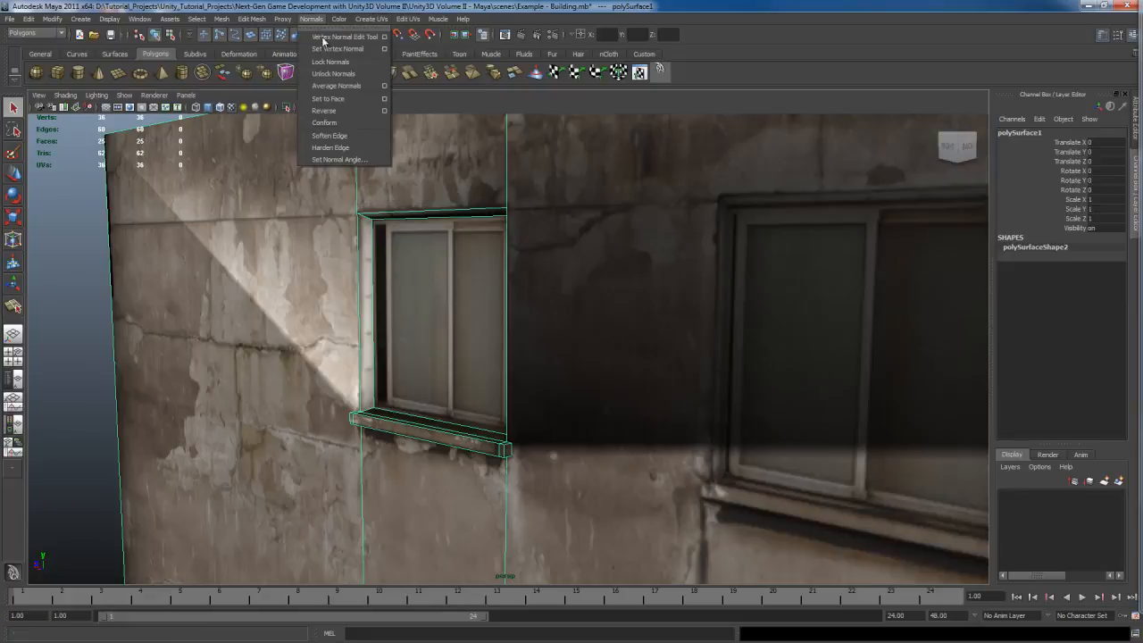
{"action": "left_click", "coordinate": [334, 28]}
{"action": "left_click_drag", "start_coordinate": [345, 18], "coordinate": [870, 180]}
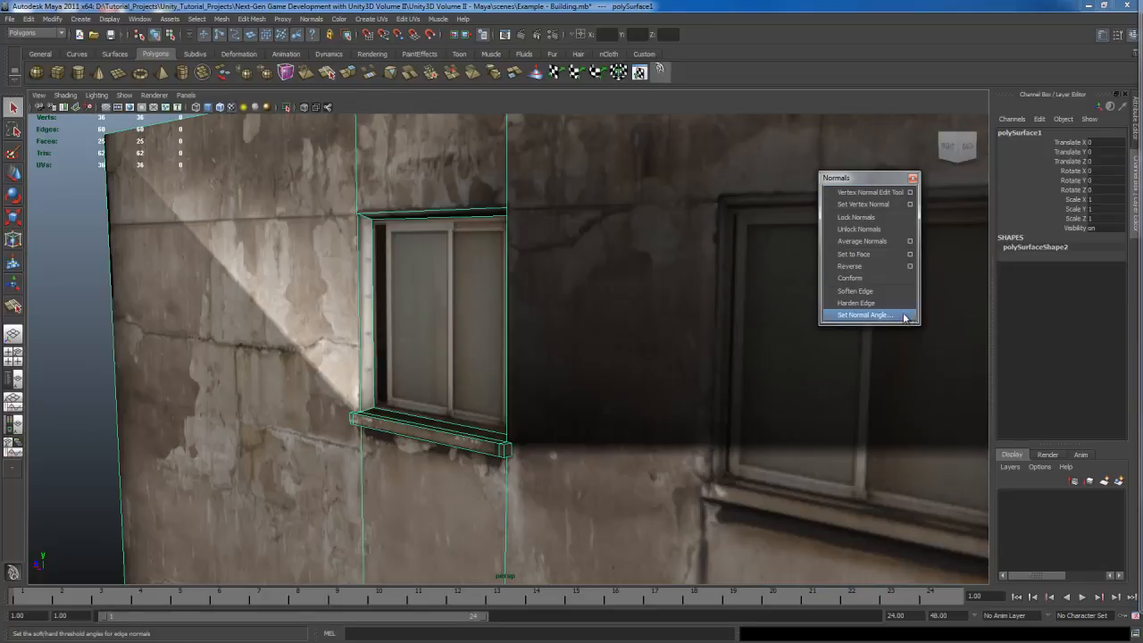
{"action": "left_click", "coordinate": [859, 316]}
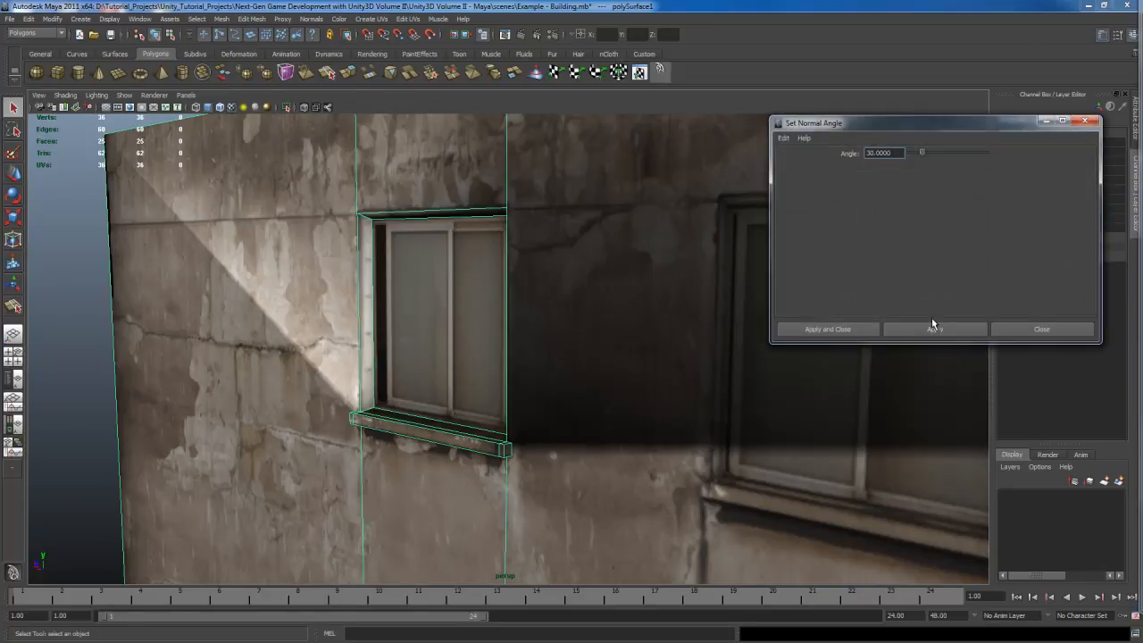
{"action": "left_click", "coordinate": [787, 139]}
{"action": "left_click", "coordinate": [811, 155]}
{"action": "left_click", "coordinate": [922, 330]}
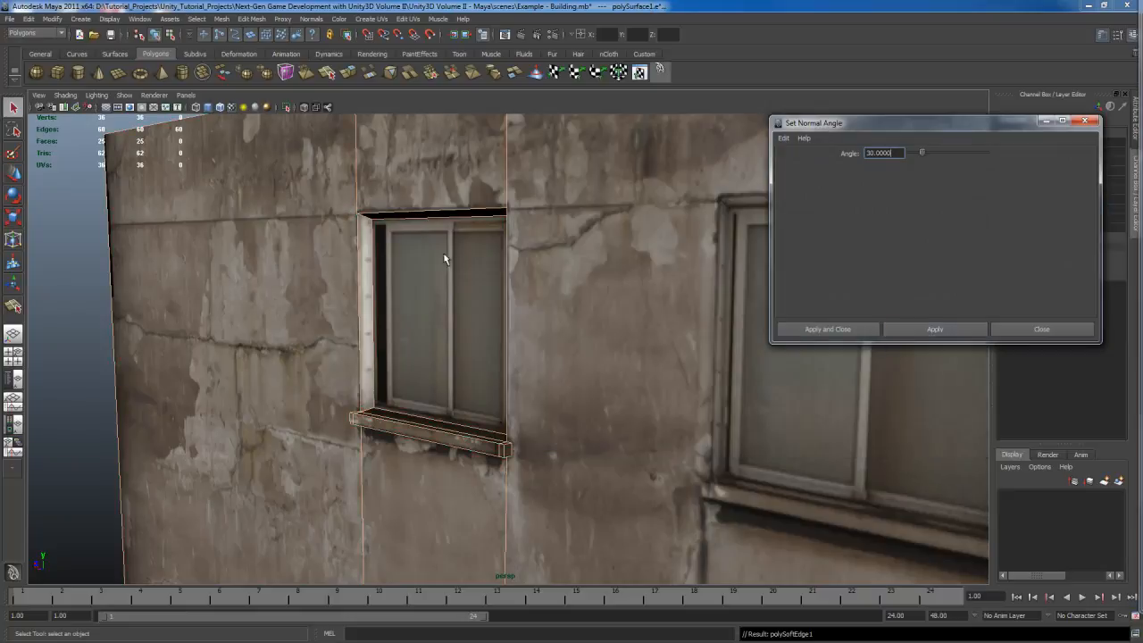
Step: Orbit closely around the window to inspect the wall's shading after the normal angle change
{"action": "mouse_move", "coordinate": [616, 356]}
{"action": "left_mouse_down", "text": "alt"}
{"action": "mouse_move", "coordinate": [556, 349]}
{"action": "mouse_move", "coordinate": [577, 349]}
{"action": "mouse_move", "coordinate": [499, 366]}
{"action": "mouse_move", "coordinate": [594, 360]}
{"action": "left_mouse_up", "text": "alt"}
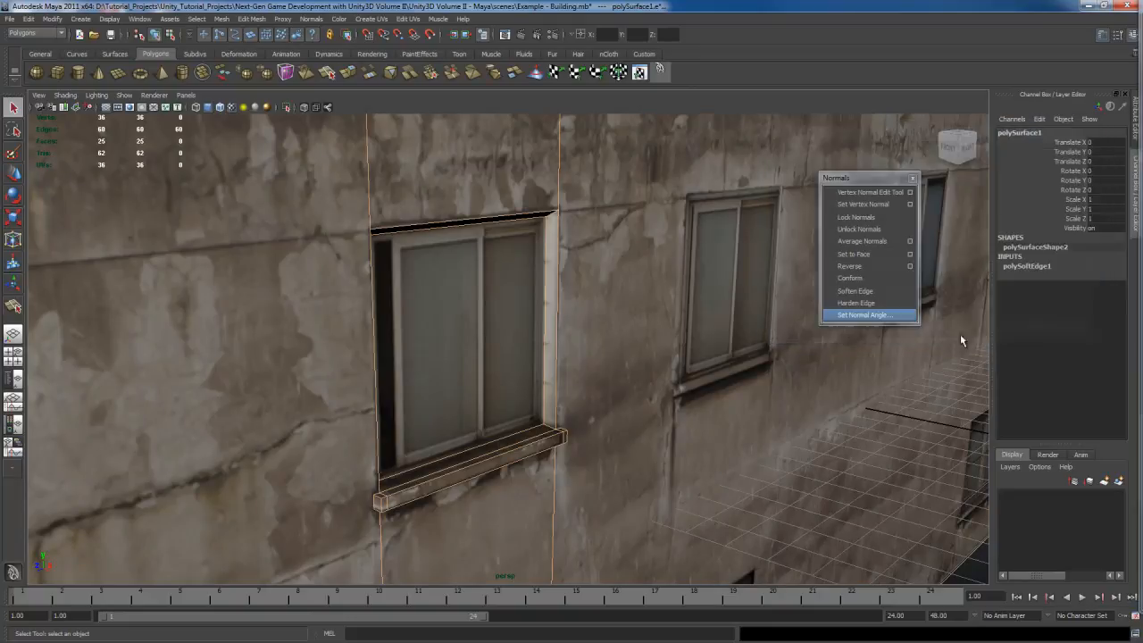
{"action": "left_click_drag", "start_coordinate": [541, 366], "coordinate": [637, 263], "text": "alt"}
{"action": "key", "text": "F8"}
{"action": "mouse_move", "coordinate": [621, 334]}
{"action": "left_mouse_down", "text": "alt"}
{"action": "mouse_move", "coordinate": [635, 322]}
{"action": "mouse_move", "coordinate": [626, 328]}
{"action": "left_mouse_up", "text": "alt"}
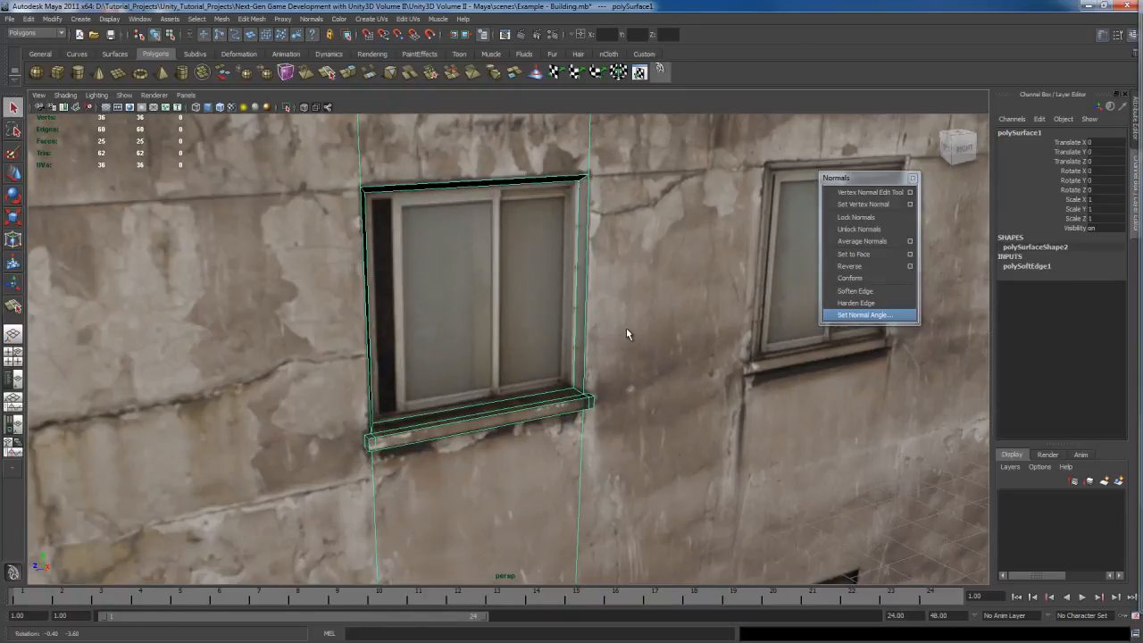
{"action": "right_click_drag", "start_coordinate": [626, 328], "coordinate": [598, 327], "text": "alt"}
{"action": "left_click", "coordinate": [556, 193]}
{"action": "left_click_drag", "start_coordinate": [582, 311], "coordinate": [543, 322], "text": "alt"}
{"action": "middle_click_drag", "start_coordinate": [543, 322], "coordinate": [566, 315], "text": "alt"}
{"action": "left_click_drag", "start_coordinate": [566, 310], "coordinate": [572, 306], "text": "alt"}
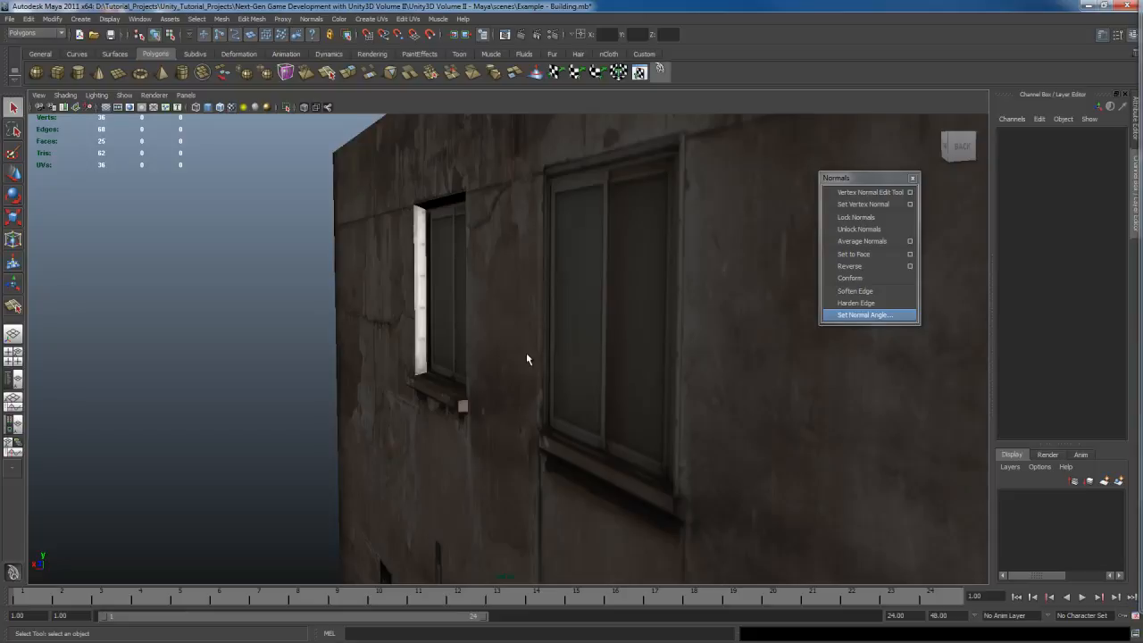
Step: Zoom out and orbit around the whole textured wall to review the finished window area
{"action": "left_click_drag", "start_coordinate": [527, 358], "coordinate": [637, 349], "text": "alt"}
{"action": "scroll", "coordinate": [637, 349], "scroll_direction": "down", "scroll_amount": 4}
{"action": "middle_click_drag", "start_coordinate": [637, 348], "coordinate": [650, 336], "text": "alt"}
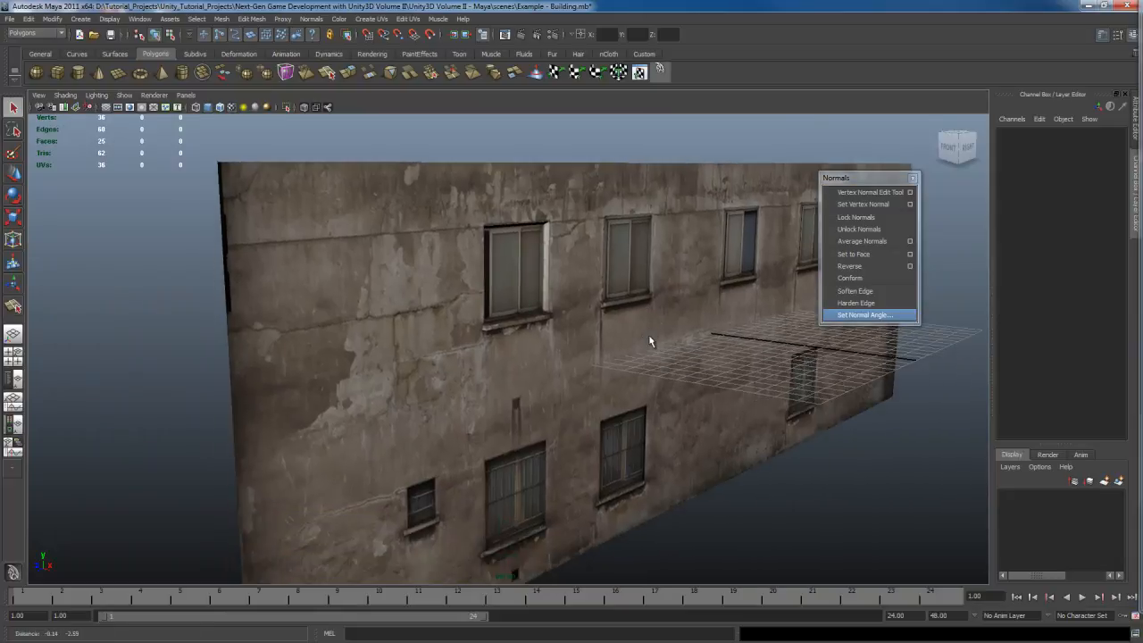
{"action": "left_click_drag", "start_coordinate": [650, 337], "coordinate": [629, 334], "text": "alt"}
{"action": "left_click", "coordinate": [568, 272]}
{"action": "middle_click_drag", "start_coordinate": [596, 367], "coordinate": [572, 330], "text": "alt"}
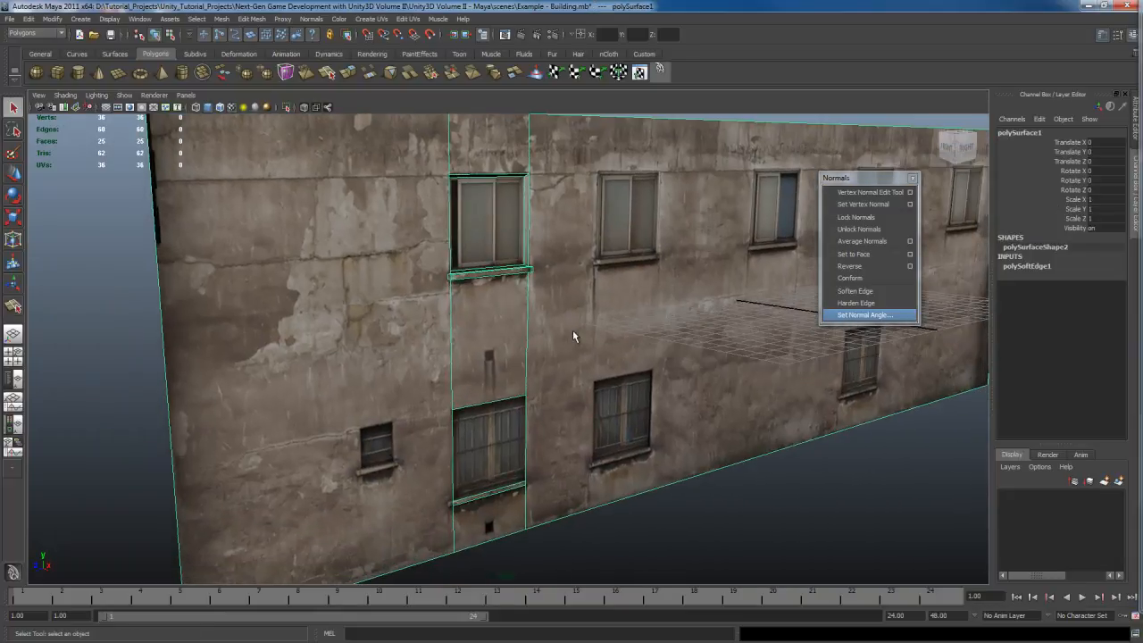
{"action": "middle_click_drag", "start_coordinate": [589, 285], "coordinate": [582, 310], "text": "alt"}
{"action": "left_click_drag", "start_coordinate": [582, 310], "coordinate": [591, 352], "text": "alt"}
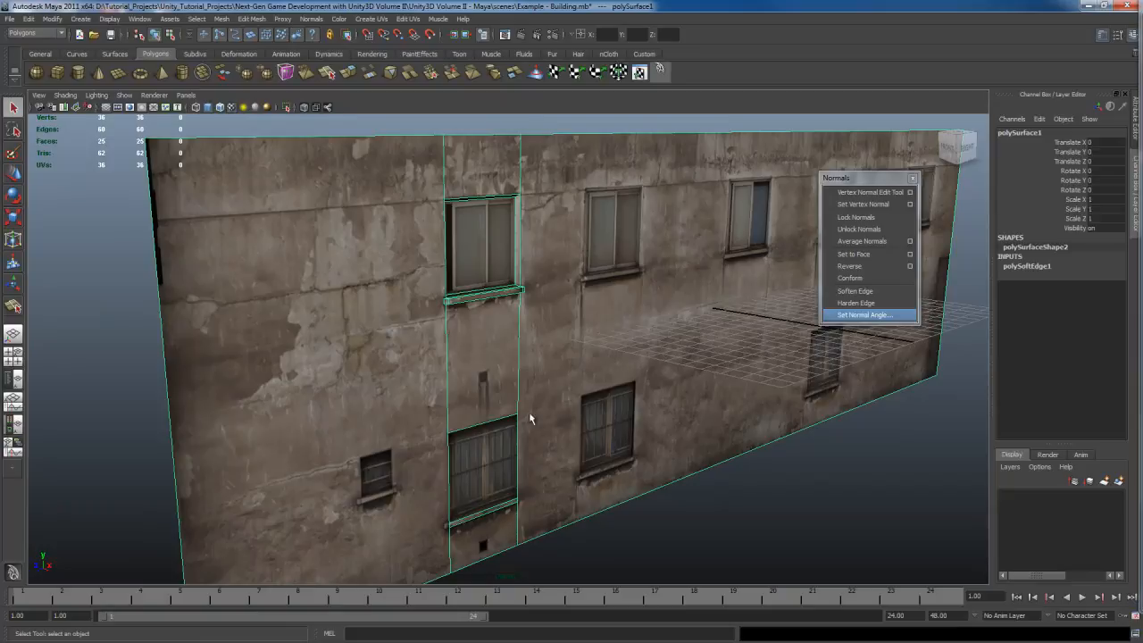
{"action": "scroll", "coordinate": [536, 416], "scroll_direction": "up", "scroll_amount": 5}
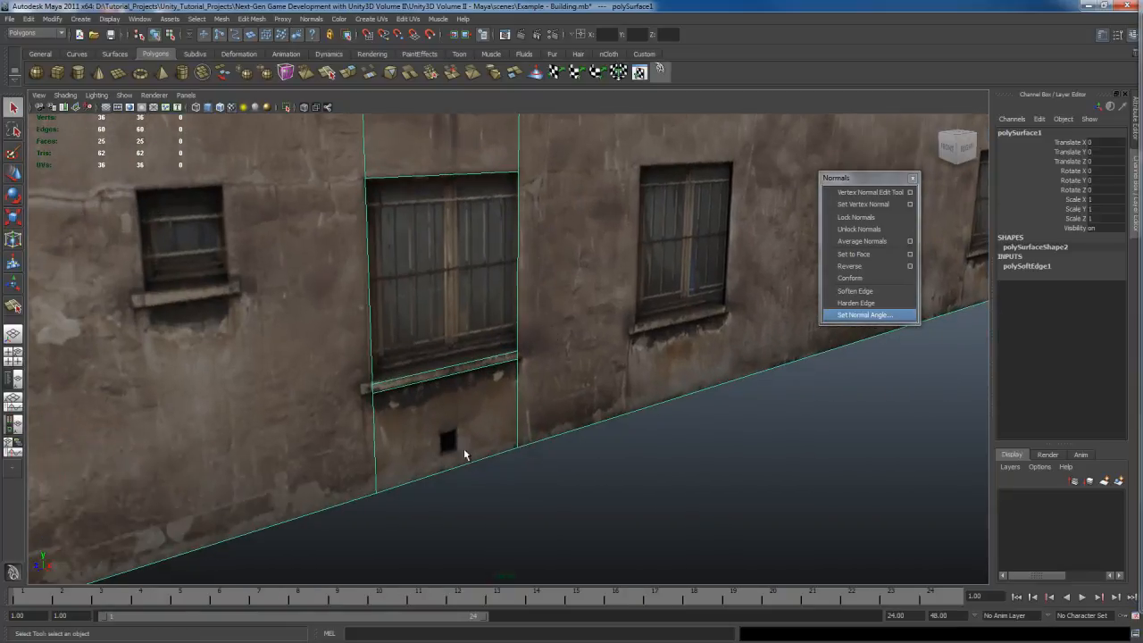
{"action": "middle_click_drag", "start_coordinate": [563, 247], "coordinate": [571, 347], "text": "alt"}
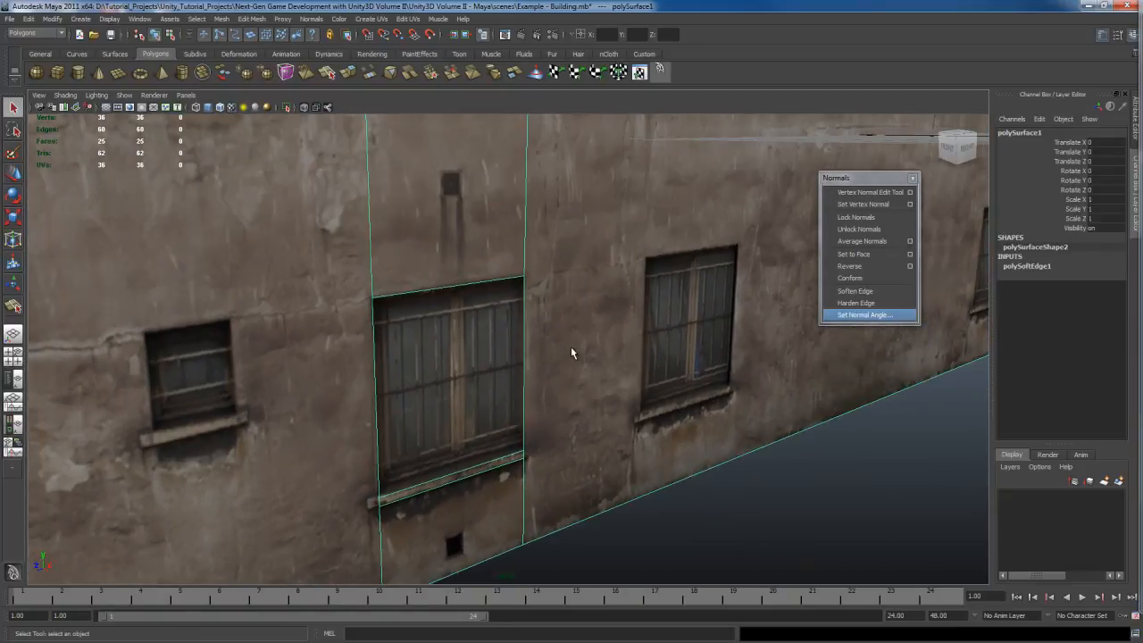
{"action": "scroll", "coordinate": [535, 399], "scroll_direction": "down", "scroll_amount": 10}
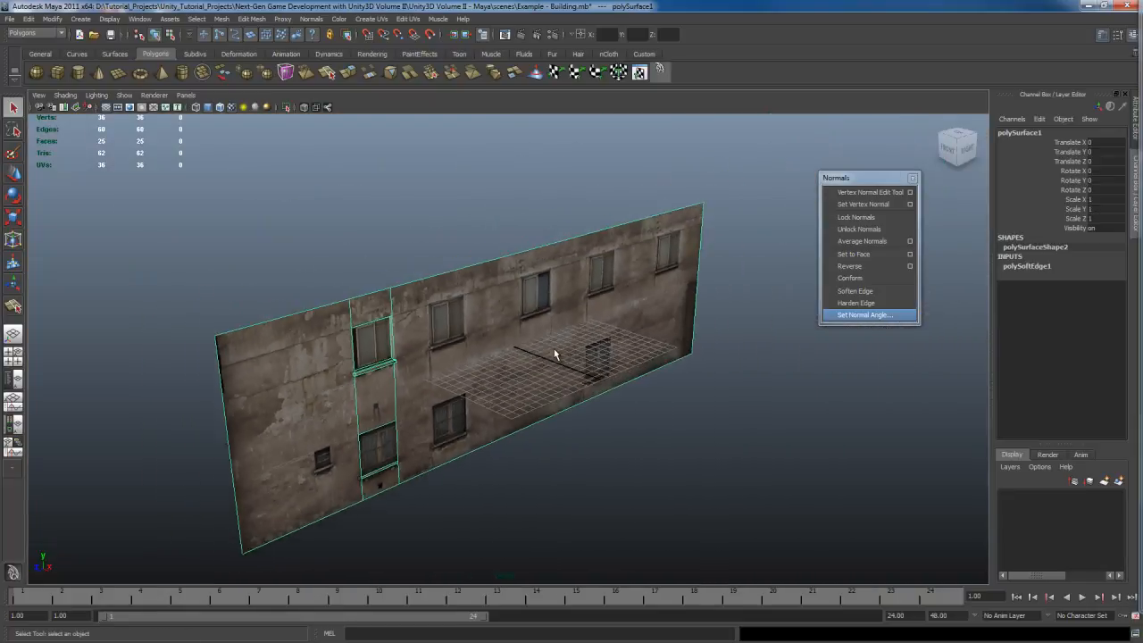
{"action": "left_click_drag", "start_coordinate": [554, 348], "coordinate": [524, 375], "text": "alt"}
{"action": "scroll", "coordinate": [519, 368], "scroll_direction": "up", "scroll_amount": 6}
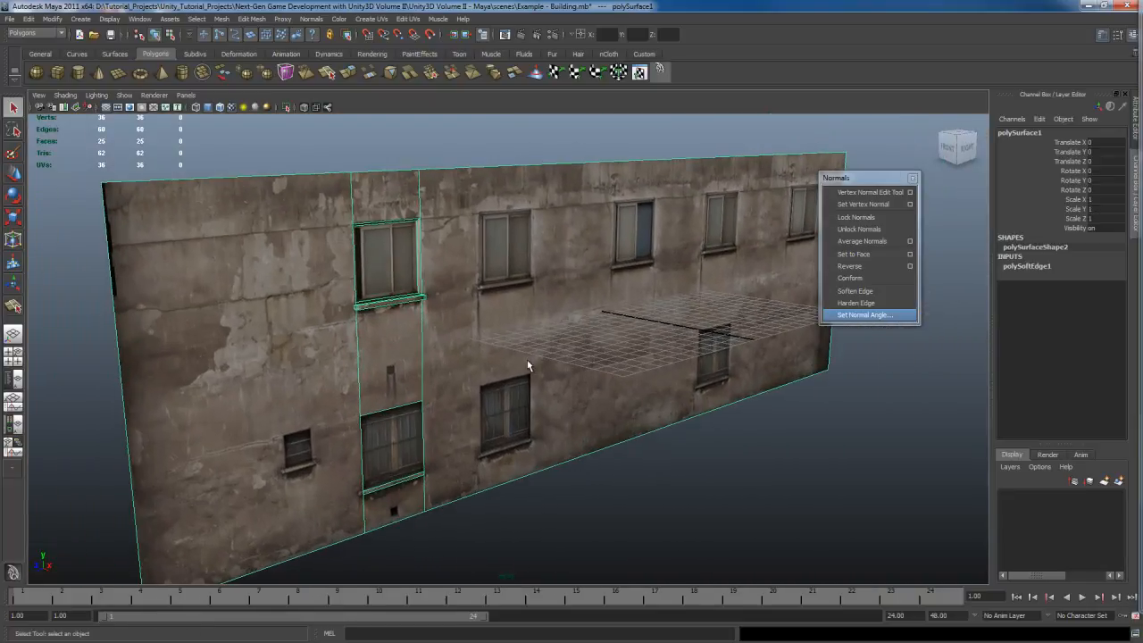
{"action": "middle_click_drag", "start_coordinate": [560, 358], "coordinate": [534, 348], "text": "alt"}
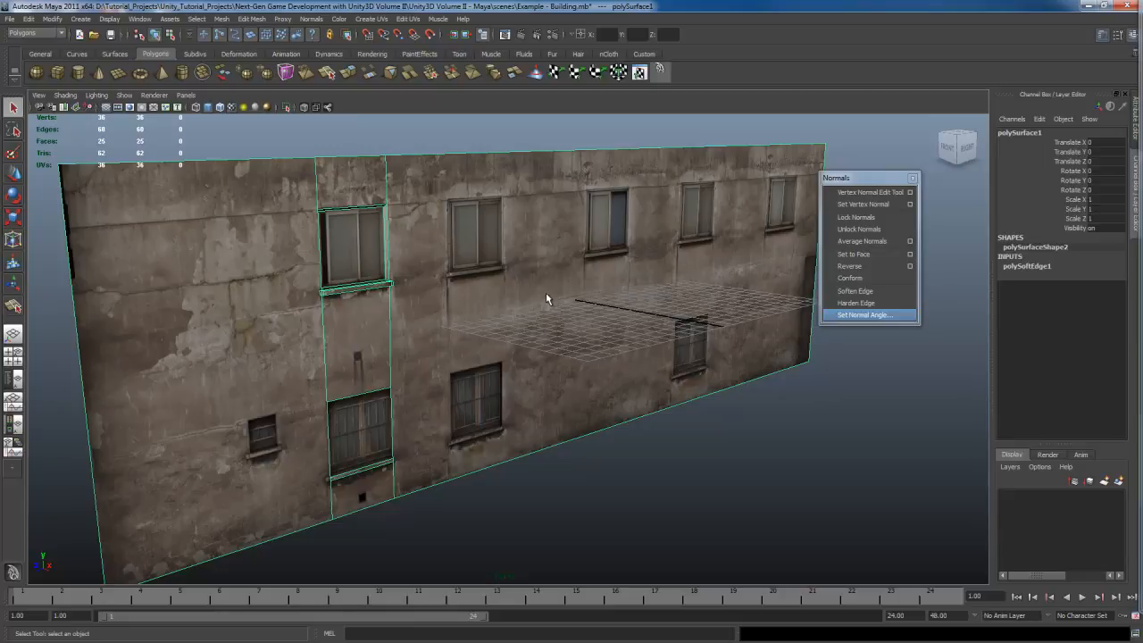